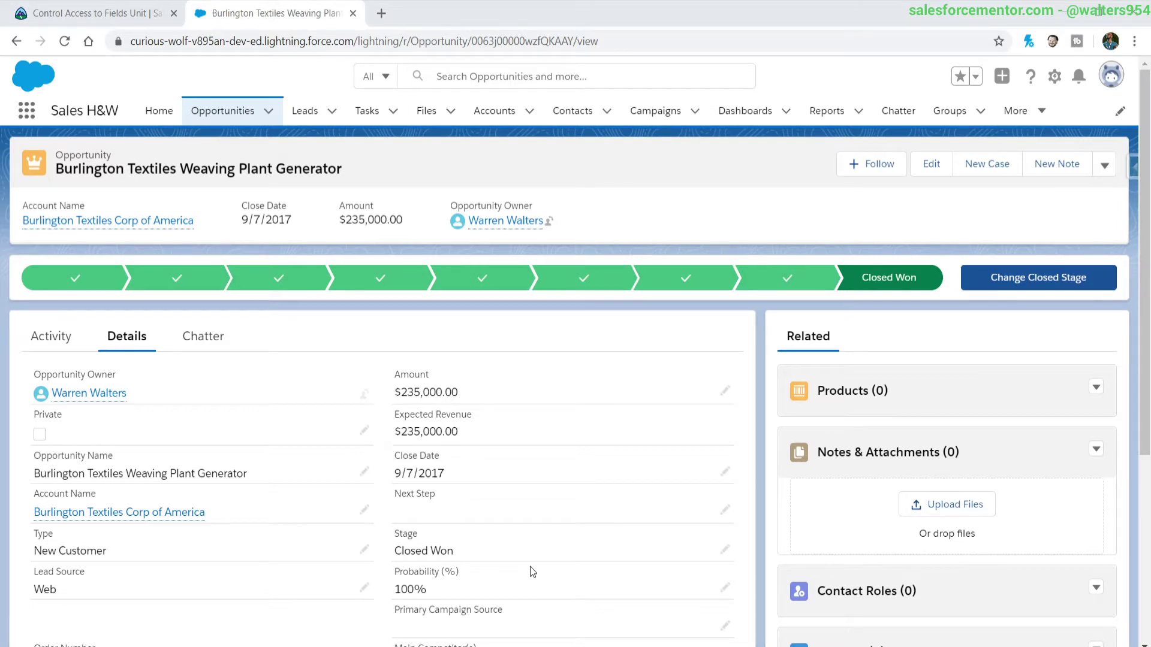
Glance at the Trailhead field-access unit, then return to the Burlington Textiles opportunity record
scroll(384, 420, down, 2)
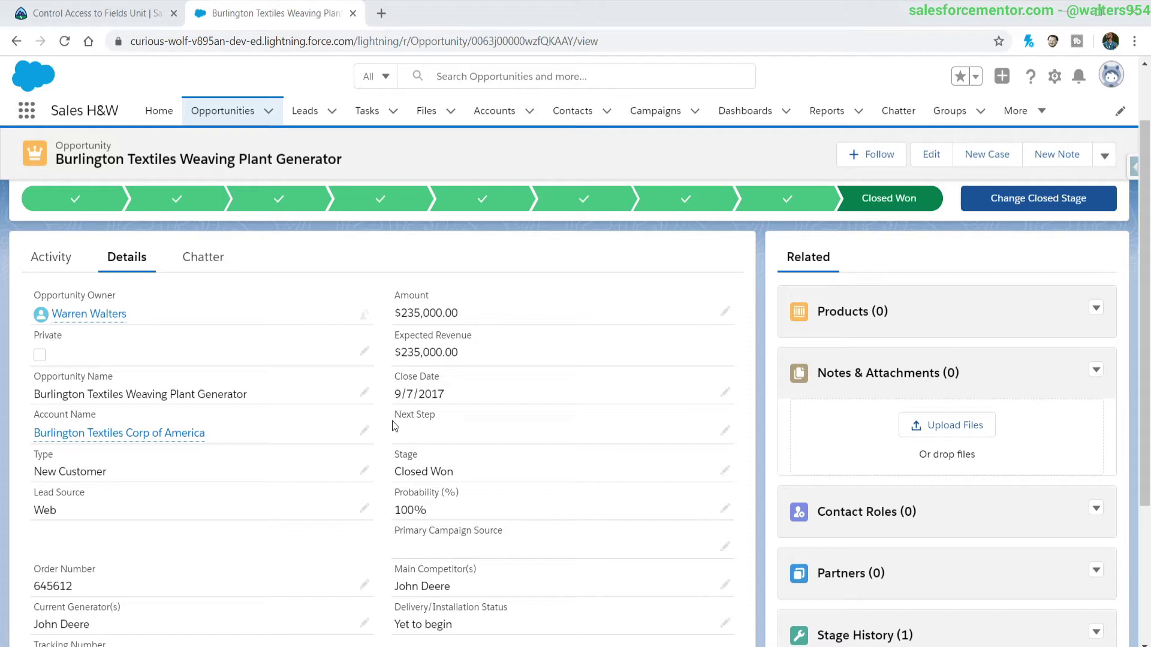
click(99, 13)
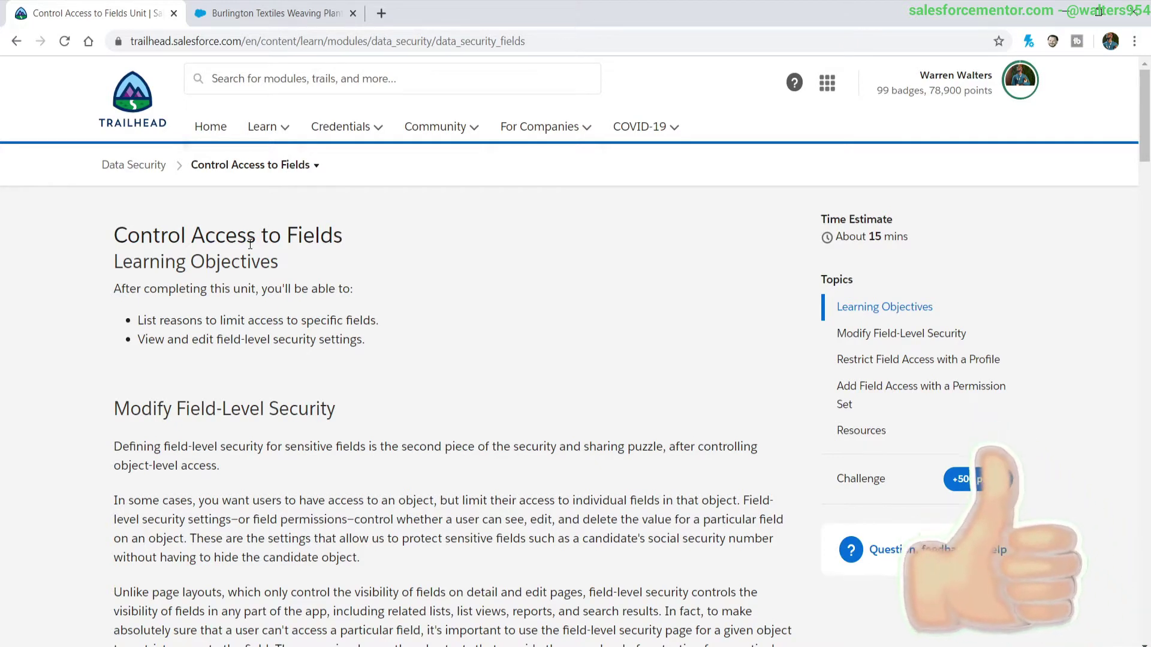
click(272, 13)
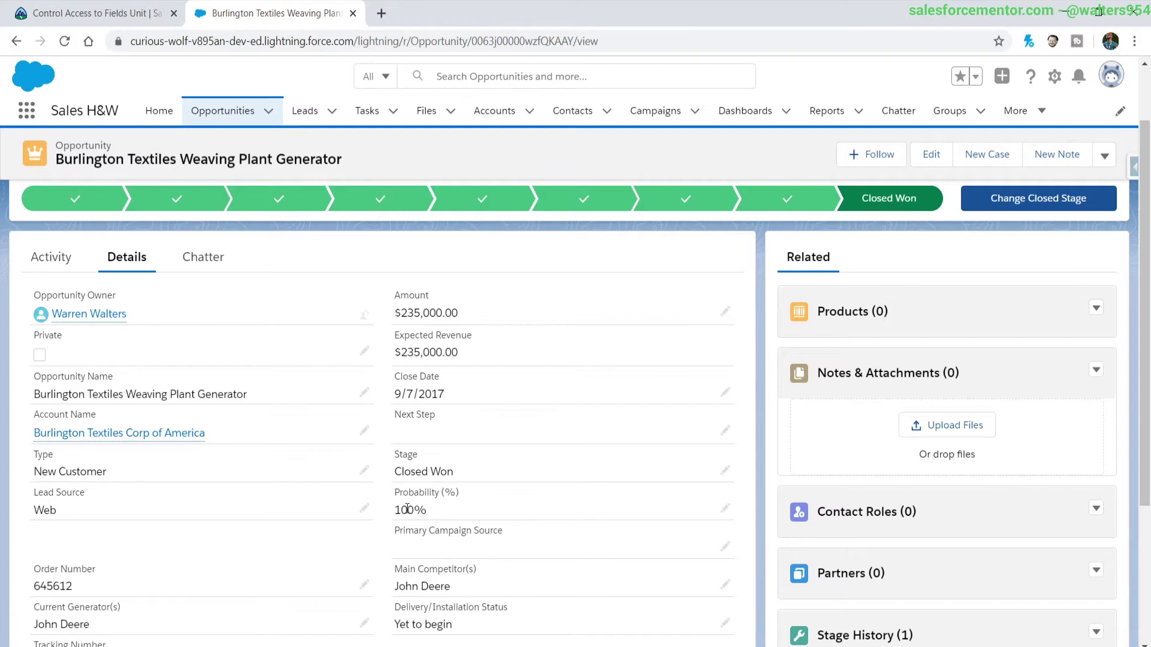
Scroll through the opportunity details and briefly highlight the Order Number field value
scroll(407, 508, down, 3)
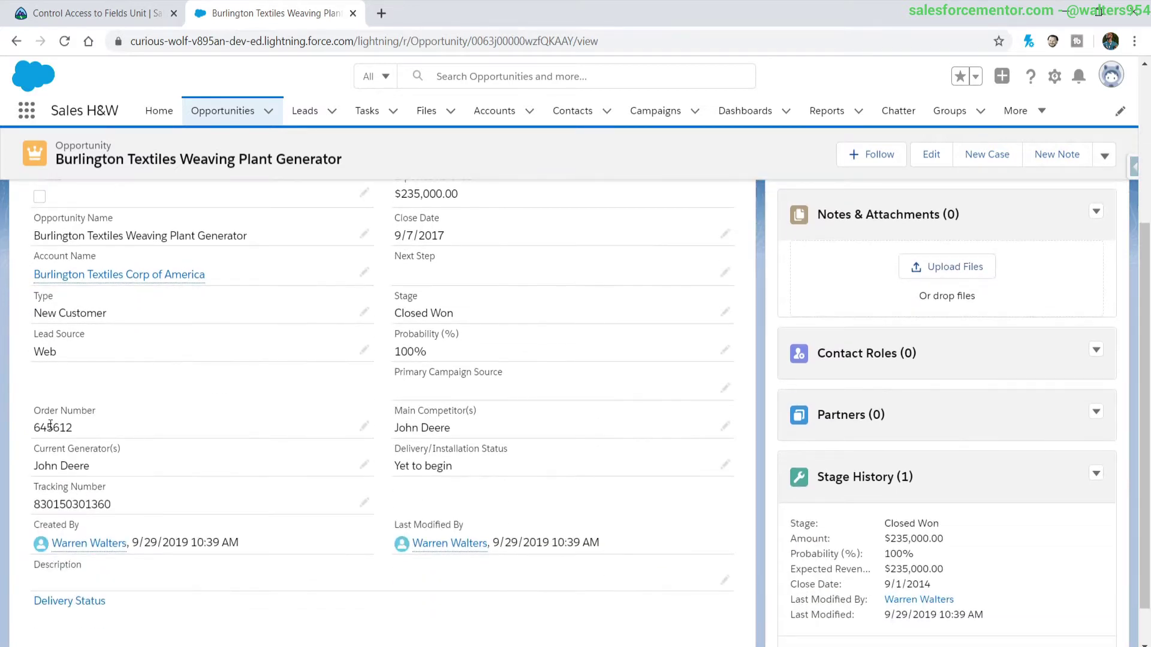
drag(55, 407, 95, 427)
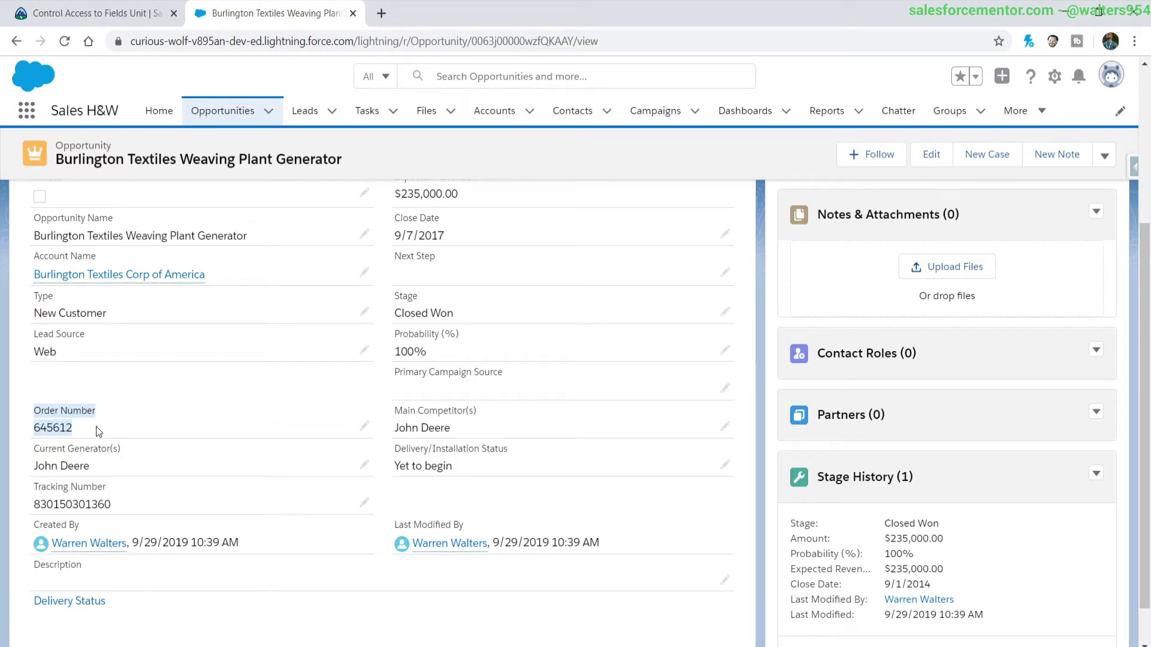
click(95, 426)
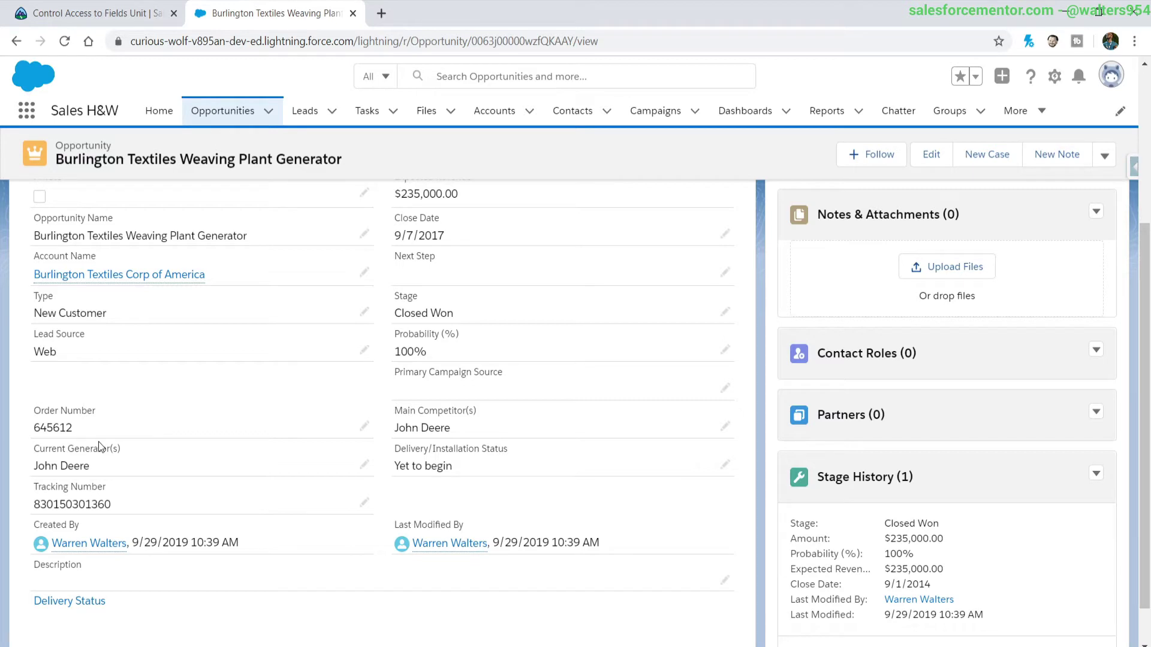
scroll(175, 522, up, 4)
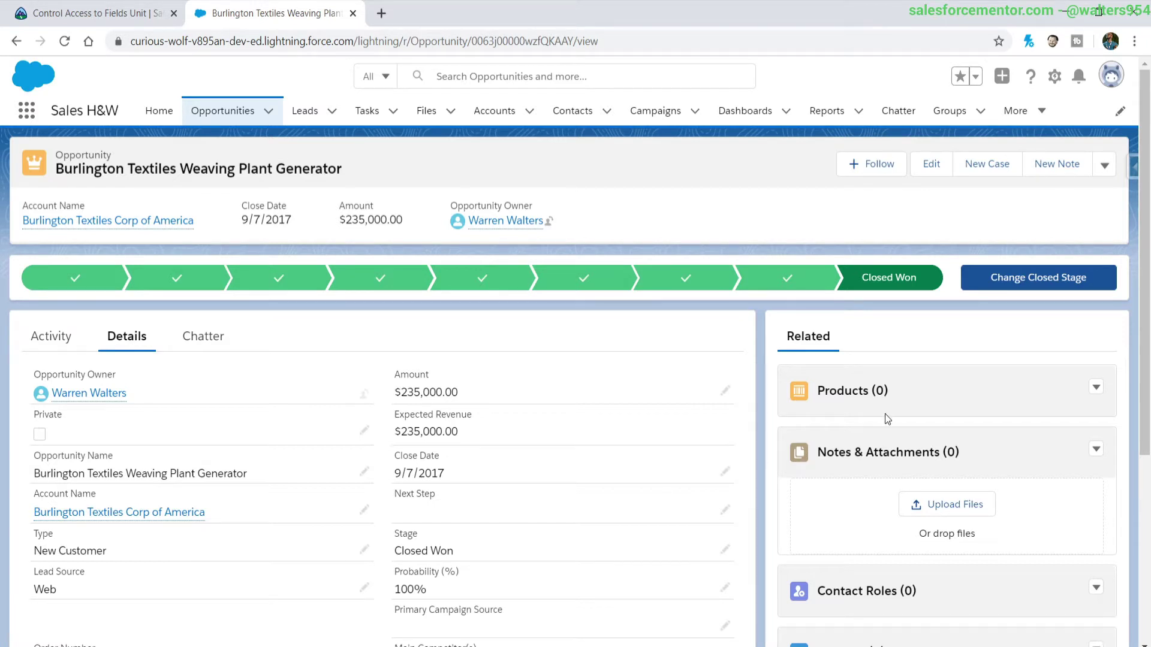
Open the Opportunity object's Close Date field details through Edit Object and Fields & Relationships
click(1054, 76)
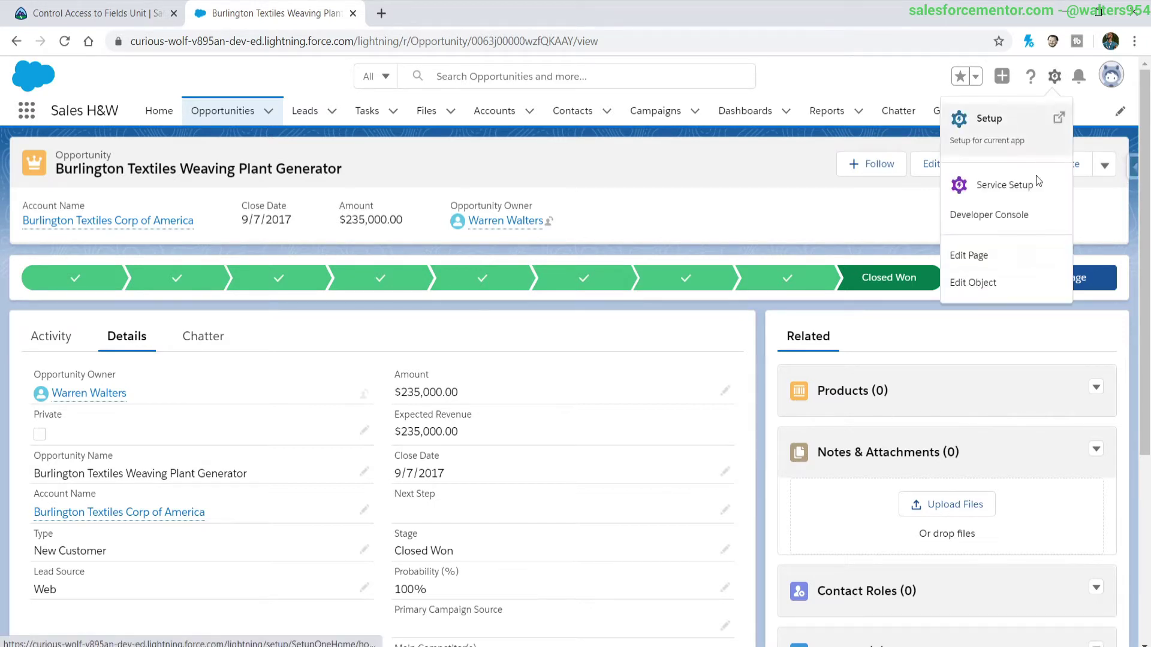
click(1007, 295)
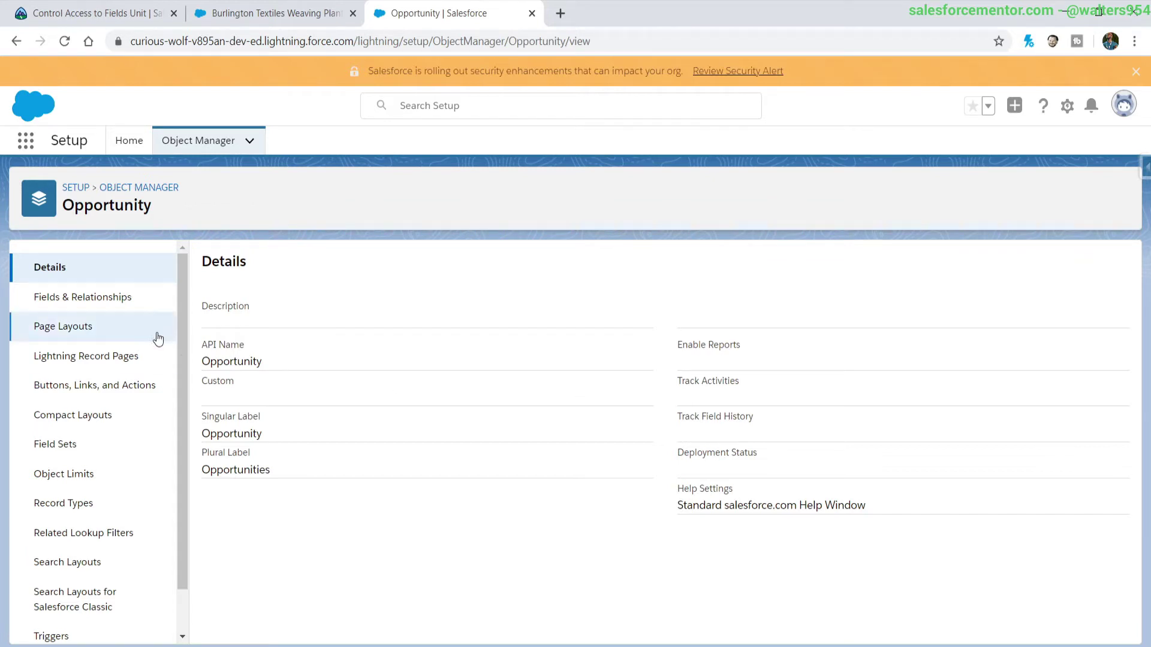
click(84, 297)
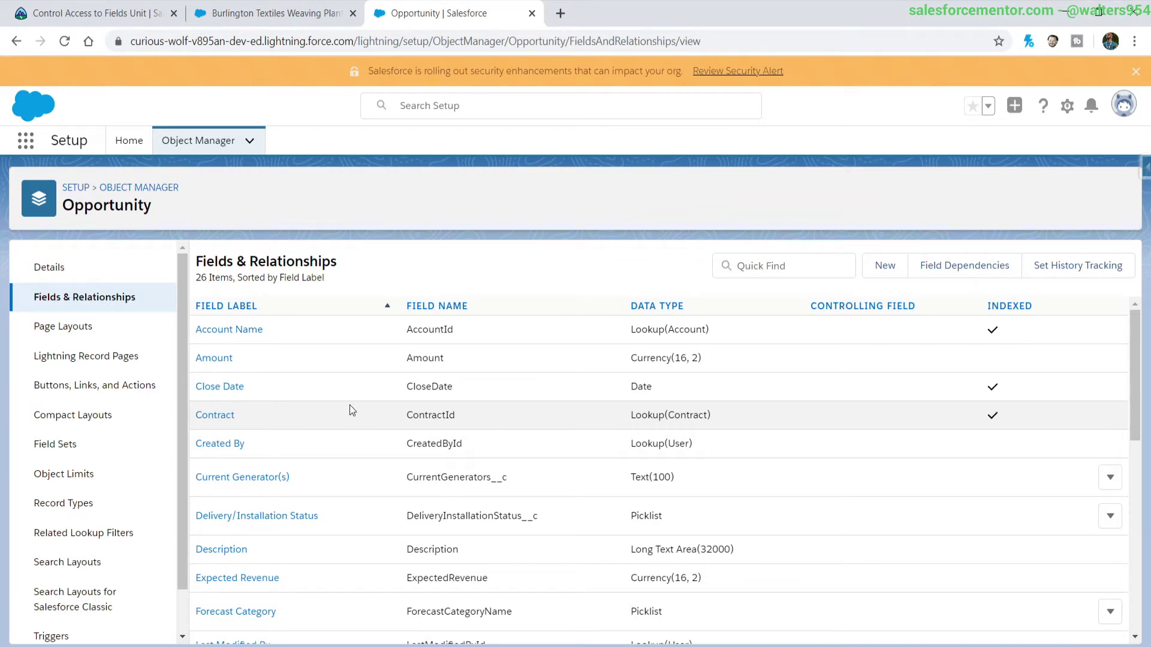
click(217, 388)
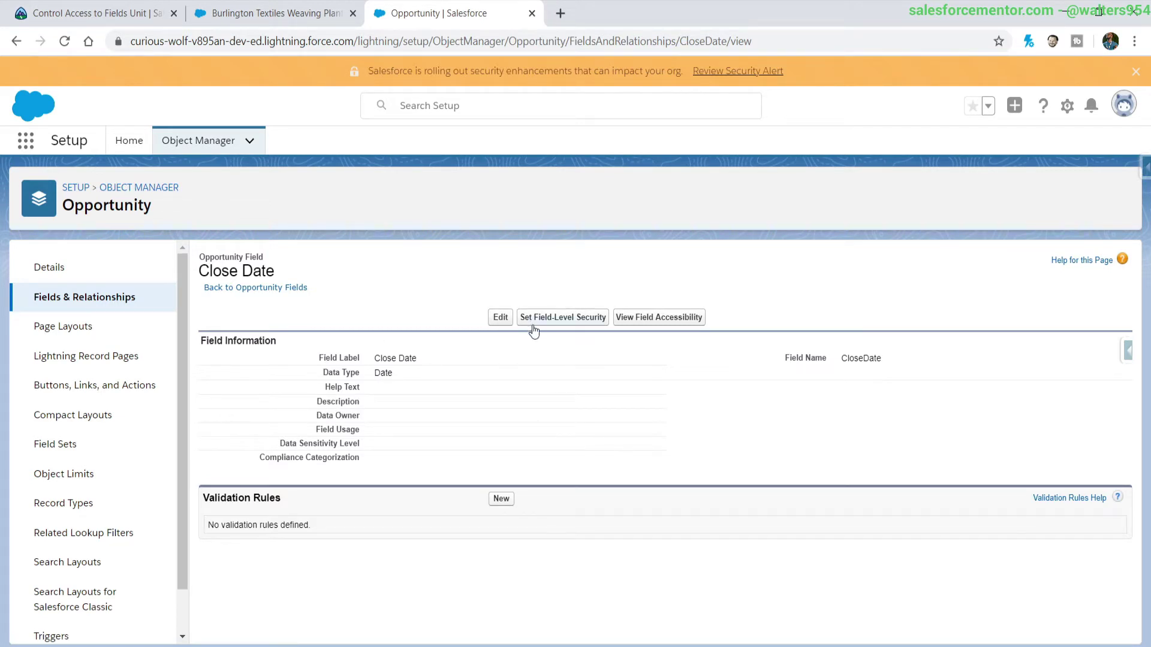
Review Close Date's field-level security for every profile, leaving all settings unchanged
click(558, 318)
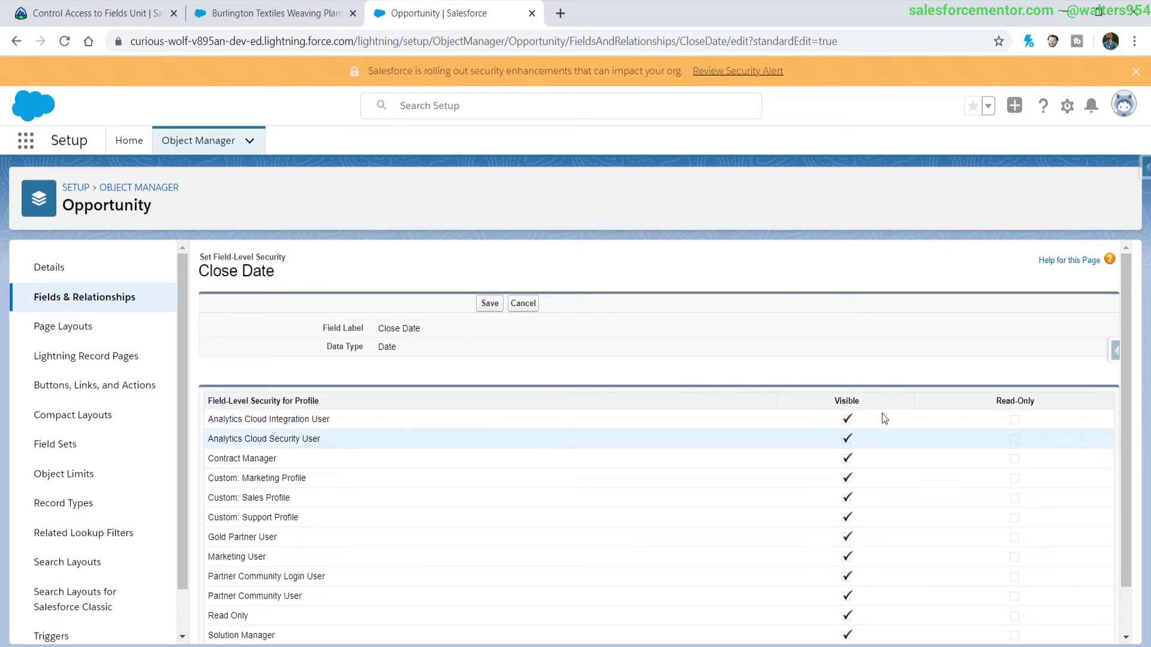
scroll(920, 515, down, 1)
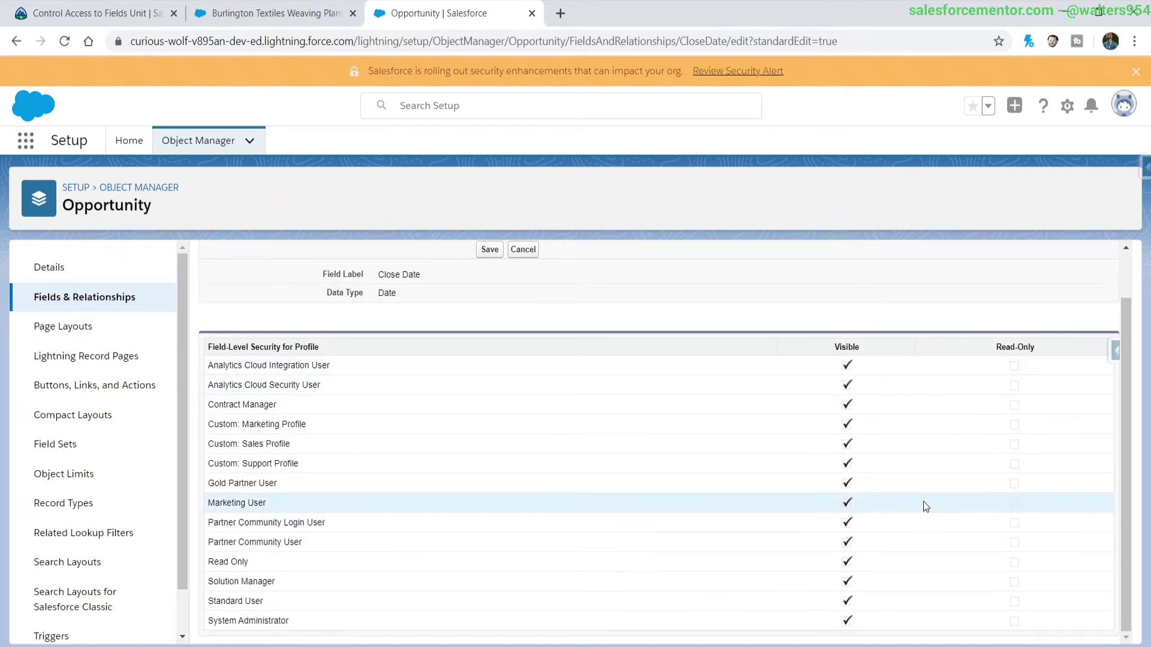
scroll(881, 476, up, 1)
scroll(887, 462, down, 1)
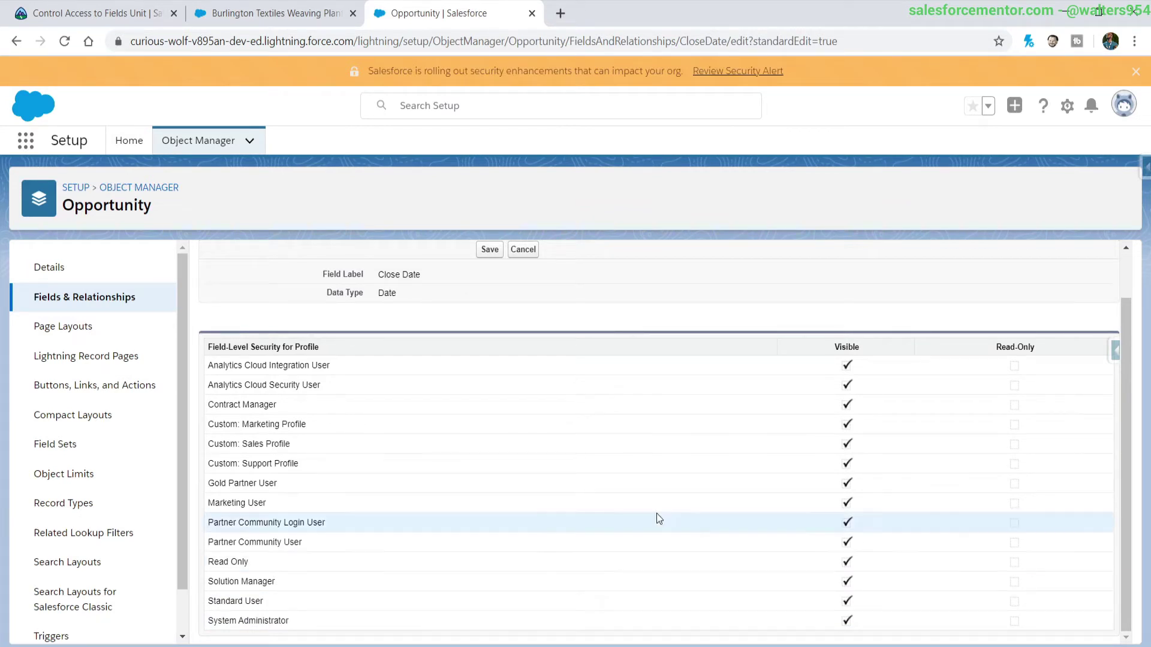
Open the Opportunity Tracking Number field's field-level security settings
click(54, 296)
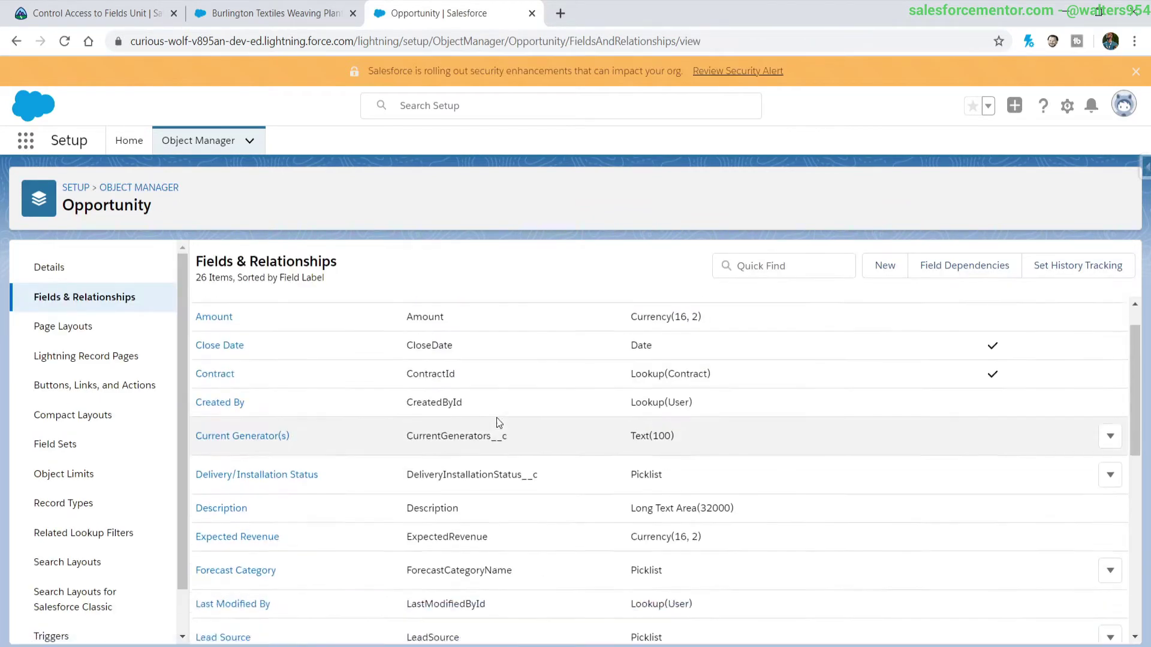
scroll(480, 415, down, 5)
scroll(240, 551, down, 2)
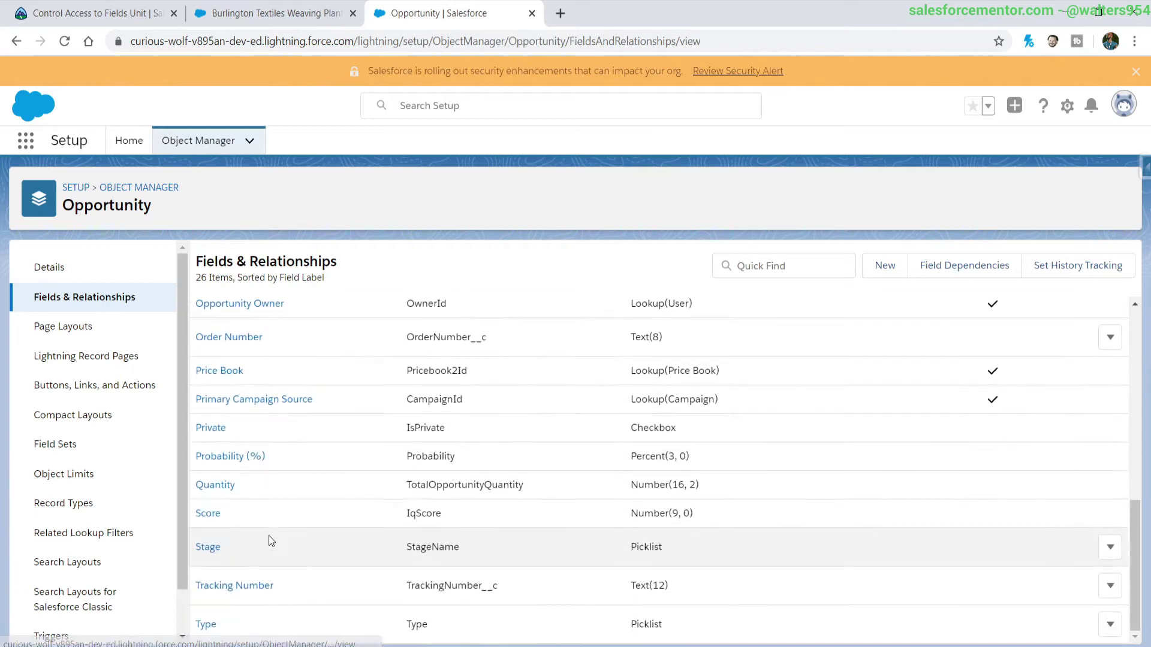
click(219, 588)
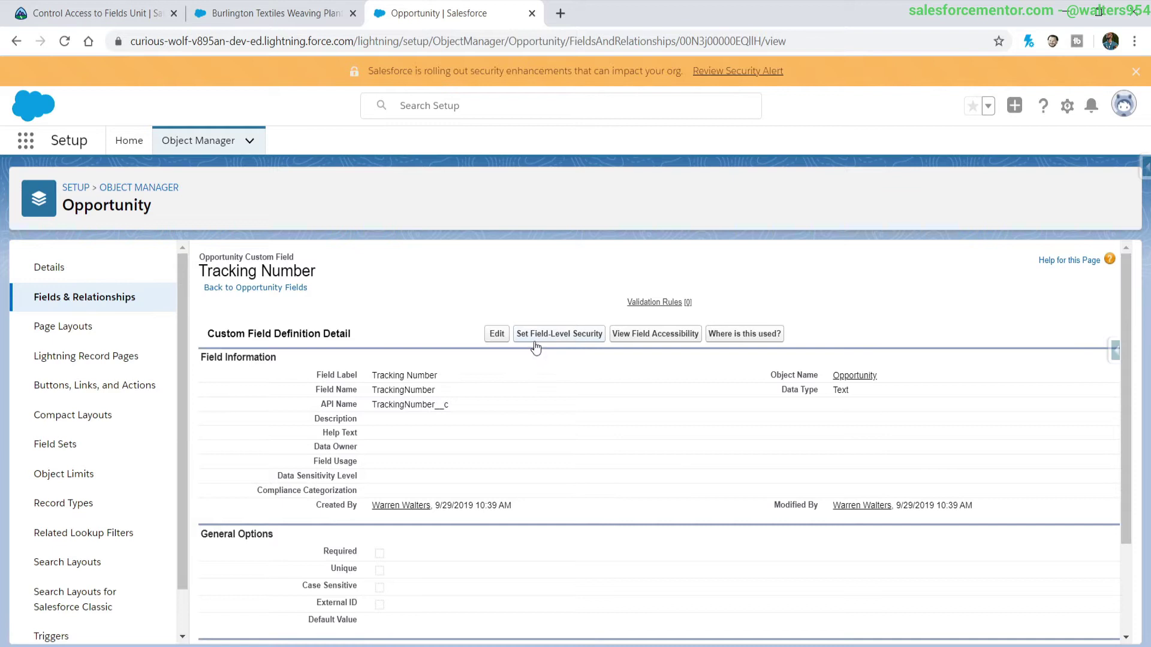
click(536, 346)
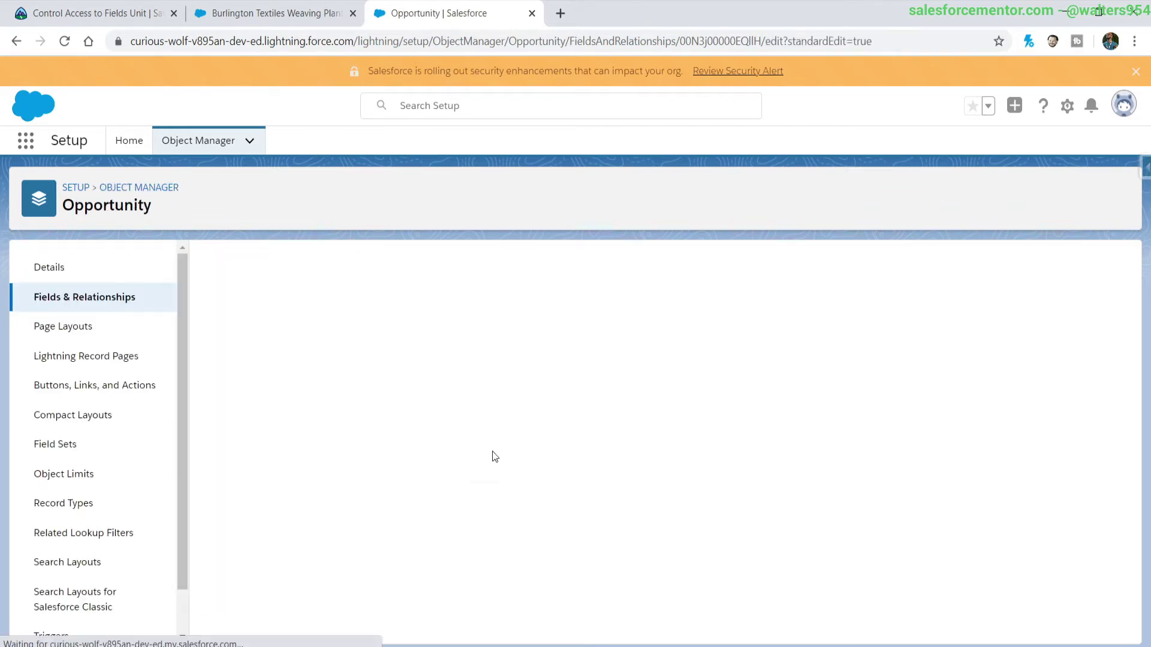
Make Tracking Number read-only for the Read Only profile, hidden from System Administrator, and save
scroll(719, 487, down, 2)
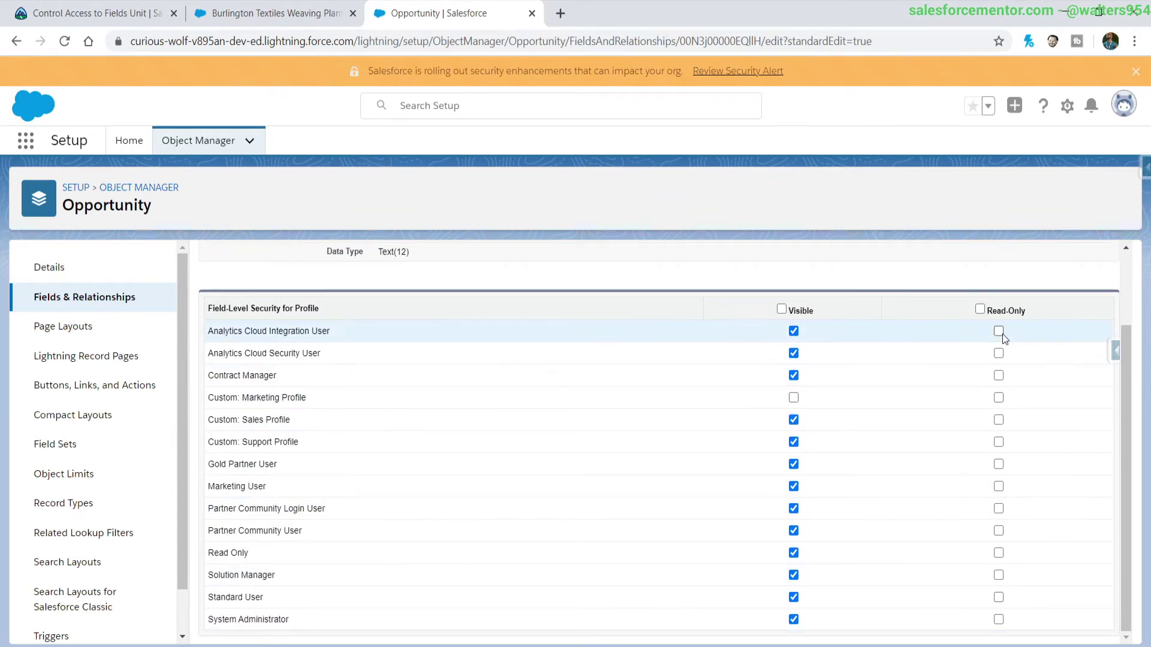
click(980, 309)
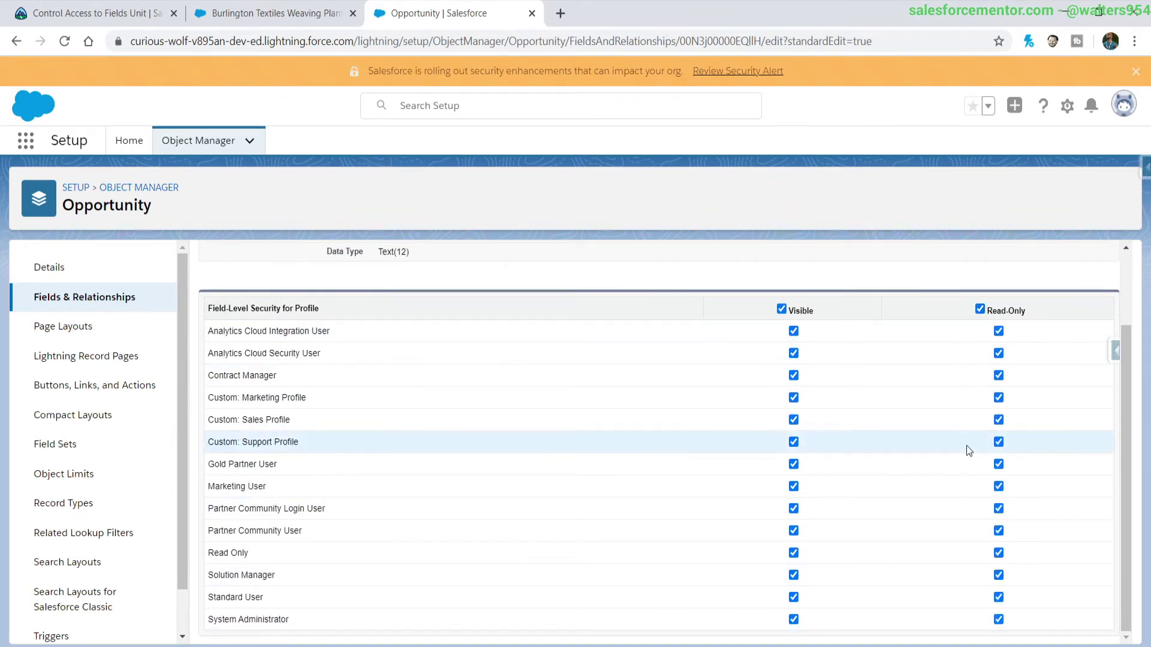
click(979, 309)
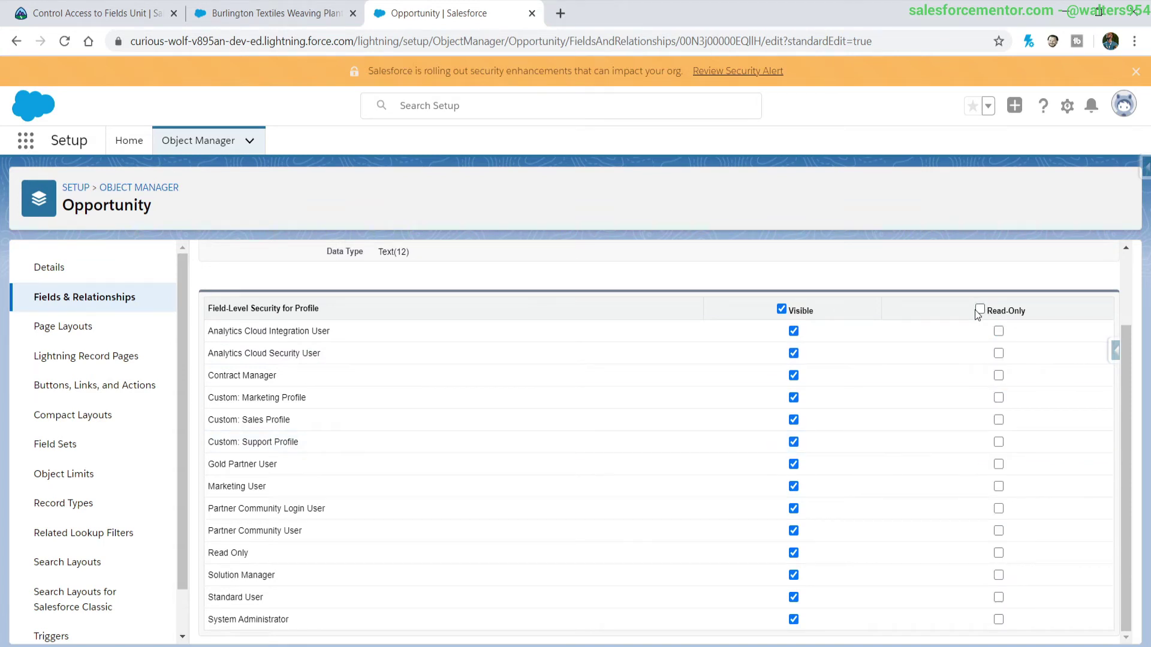
scroll(899, 371, up, 3)
scroll(827, 429, down, 3)
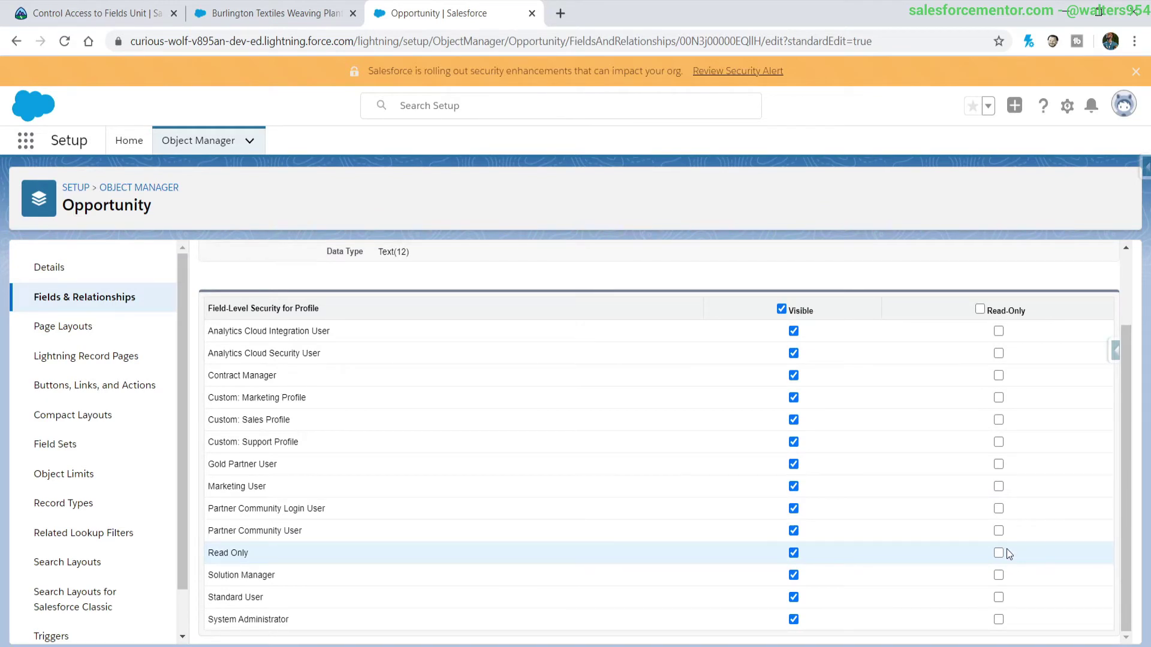
click(998, 552)
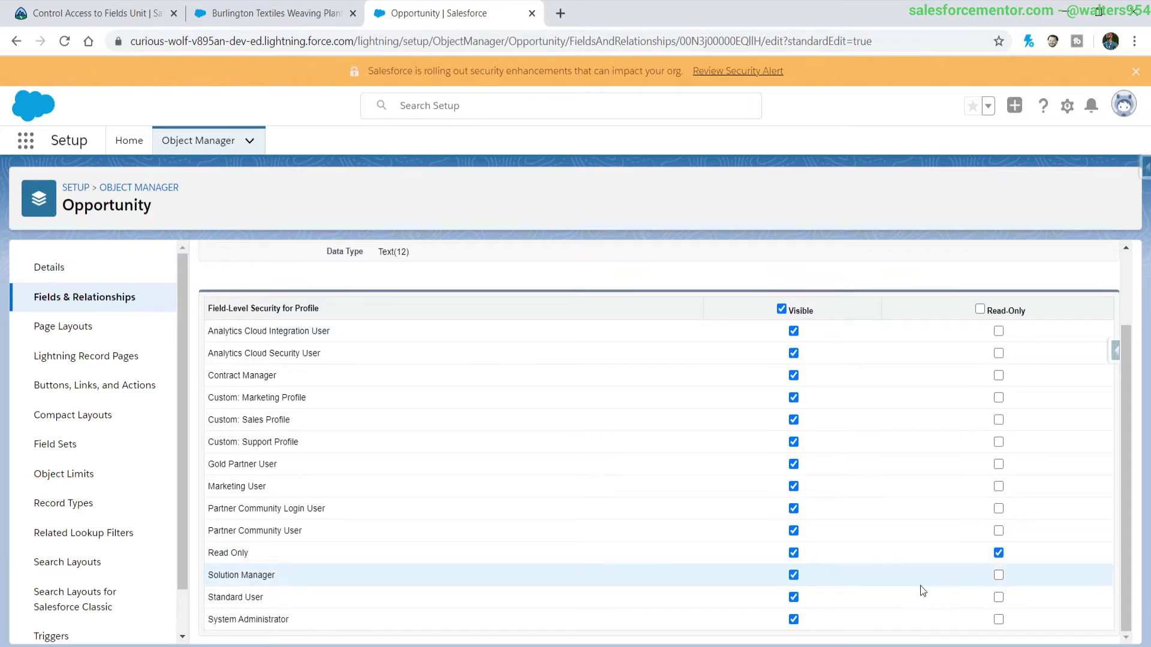
click(794, 619)
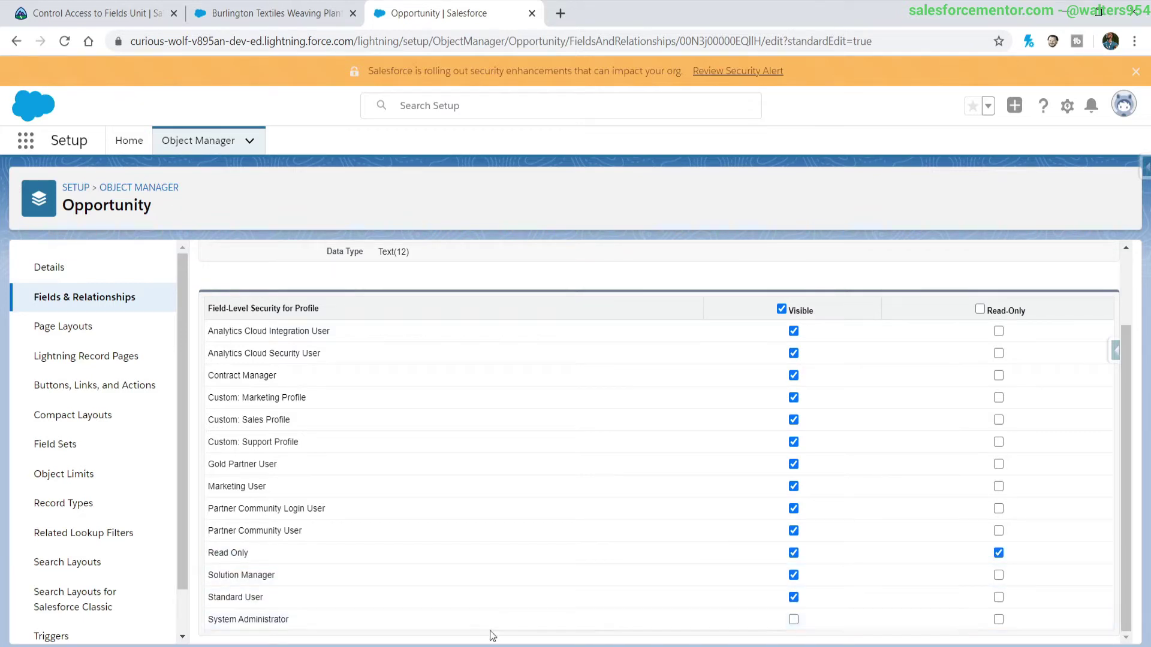
scroll(596, 610, up, 3)
scroll(597, 453, down, 2)
scroll(595, 448, down, 1)
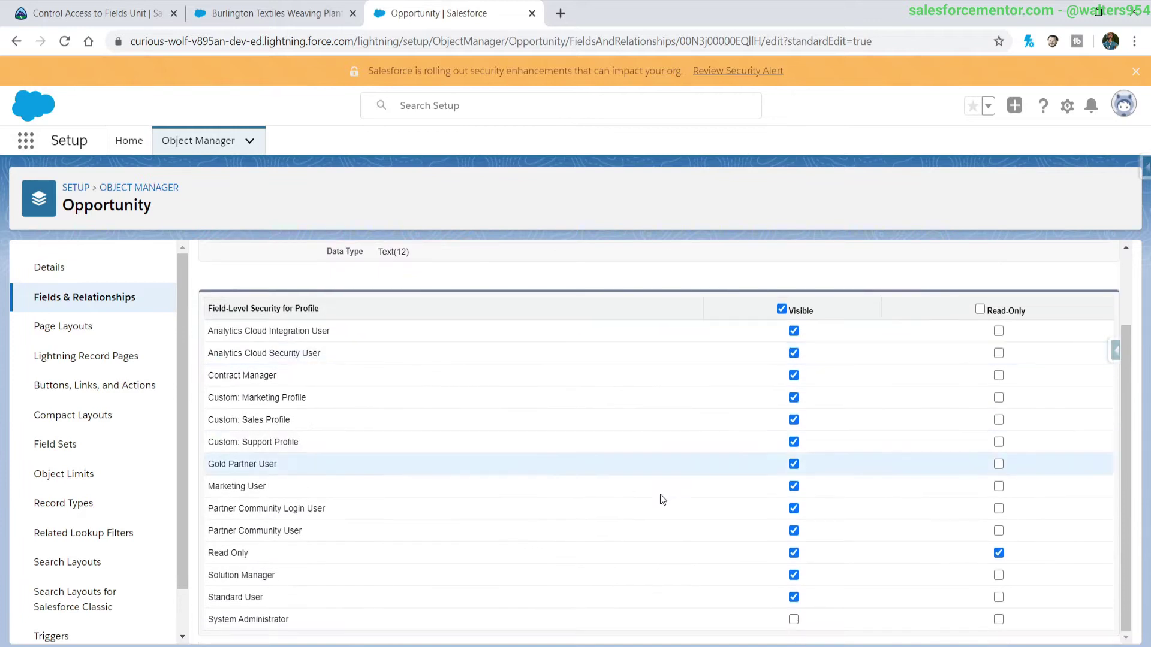
scroll(671, 580, up, 4)
click(497, 307)
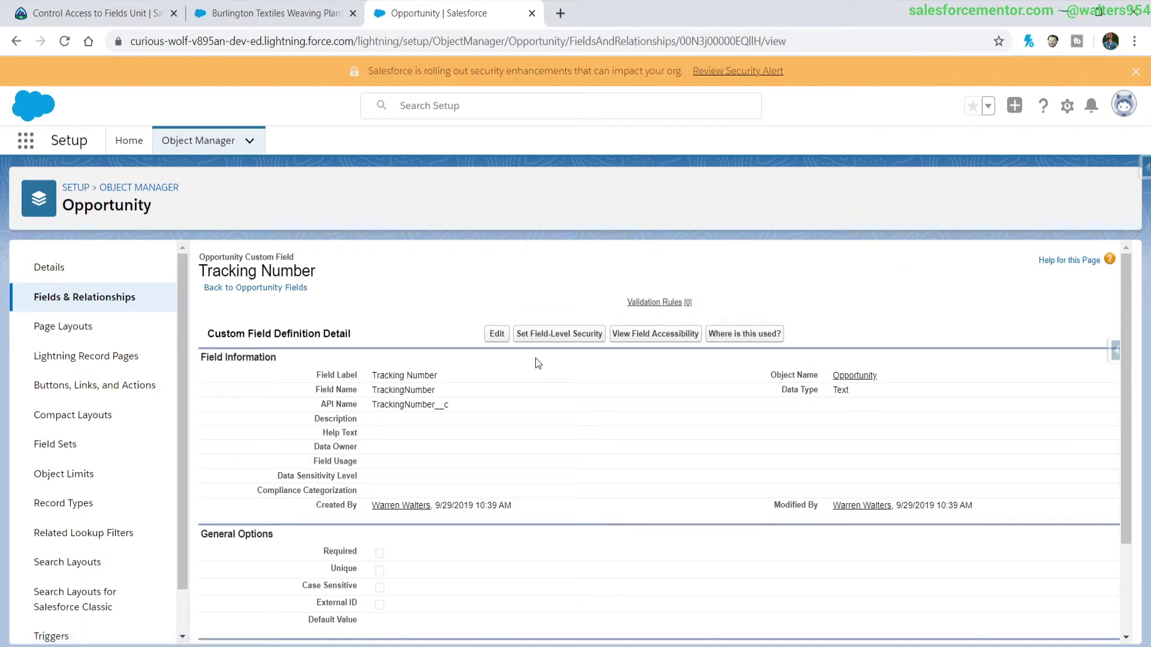
Go back to the Opportunity Fields & Relationships list and glance at the opportunity record tab
click(57, 298)
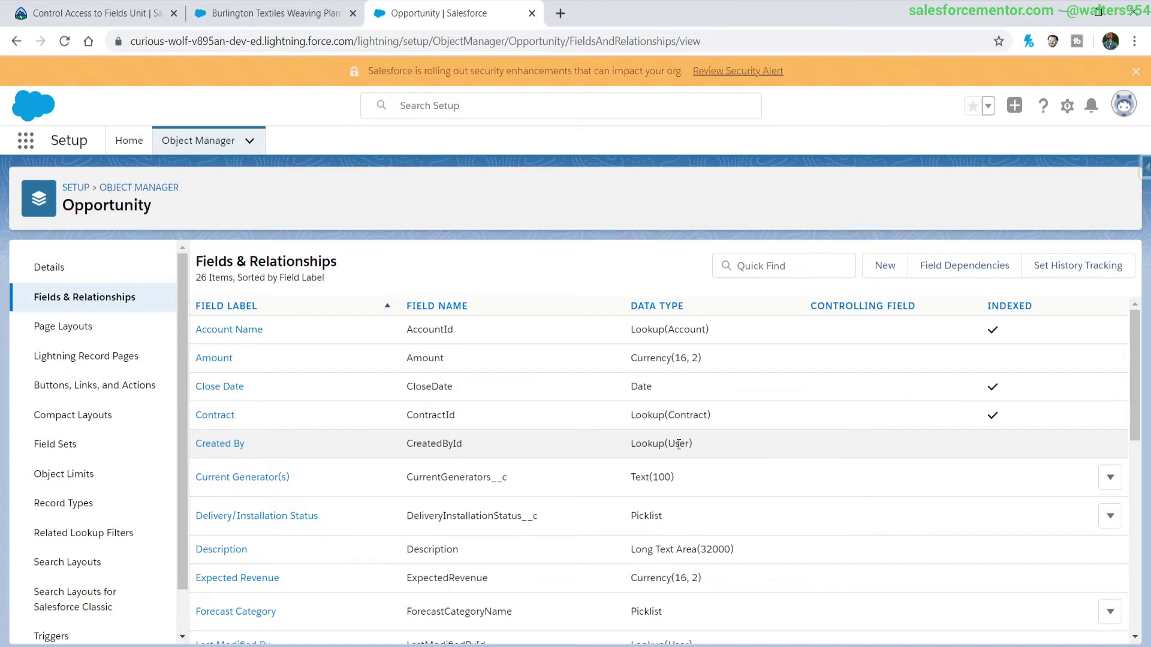
click(272, 18)
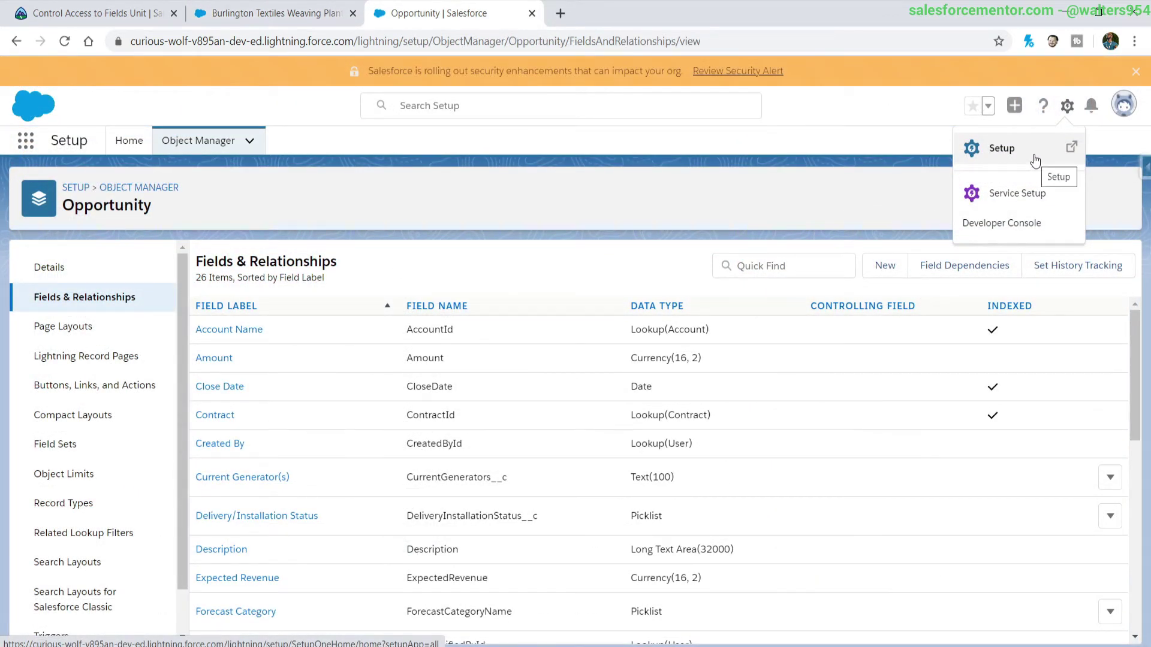
Open the Profiles list from Setup Home's user administration settings
click(1036, 161)
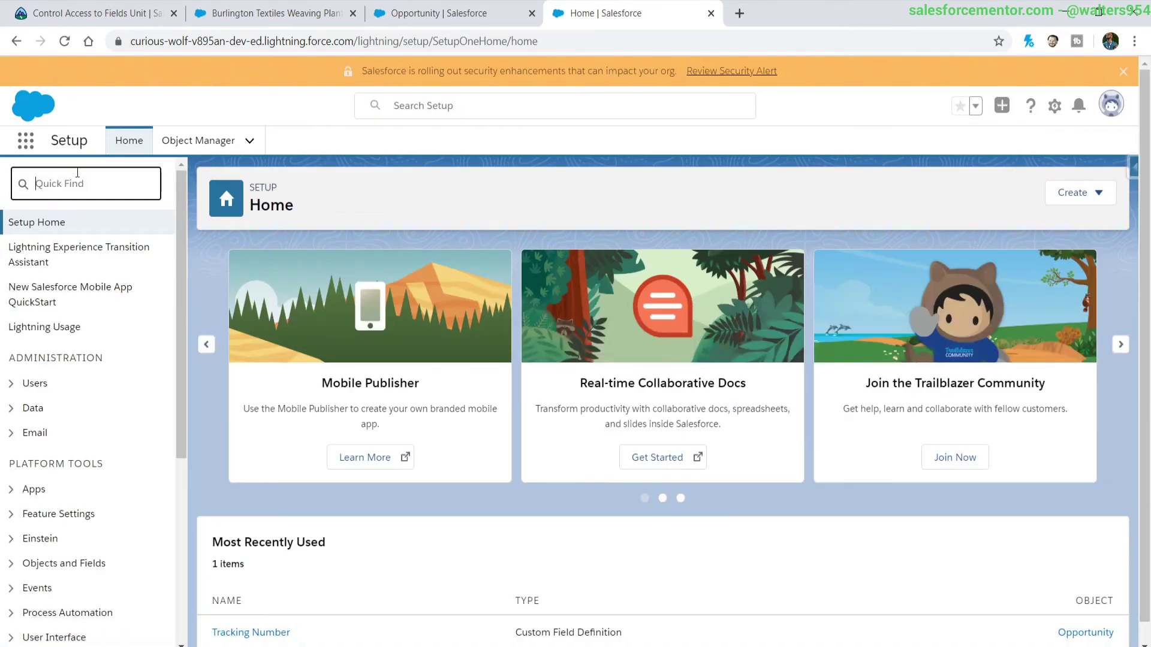
click(13, 383)
click(55, 458)
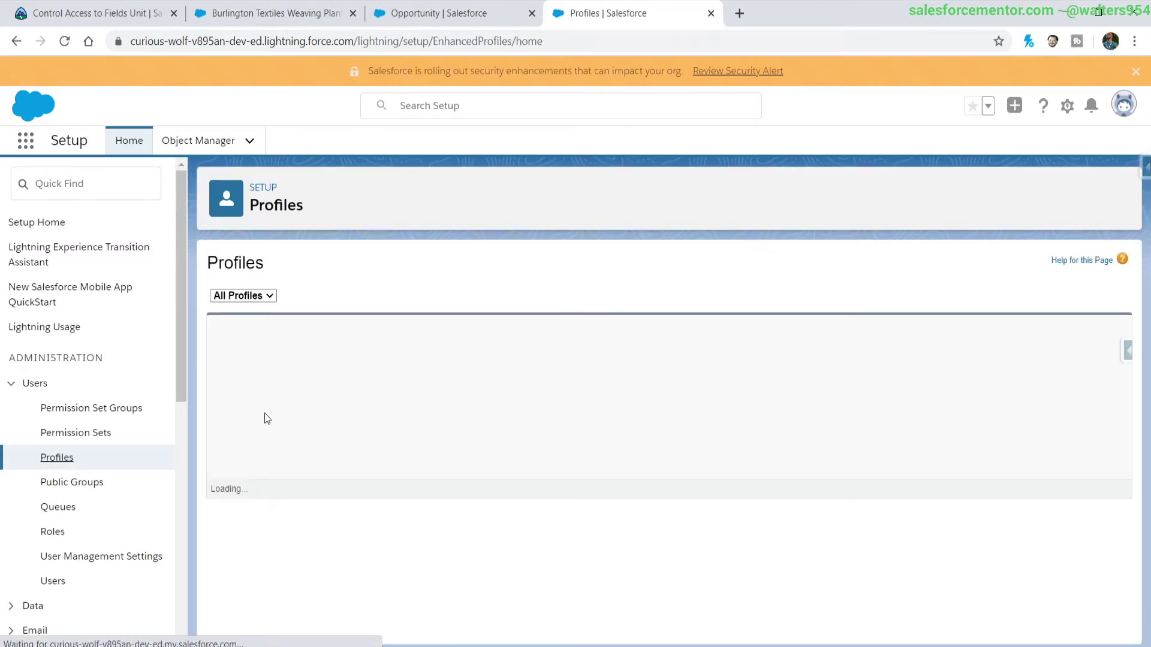
scroll(475, 491, down, 4)
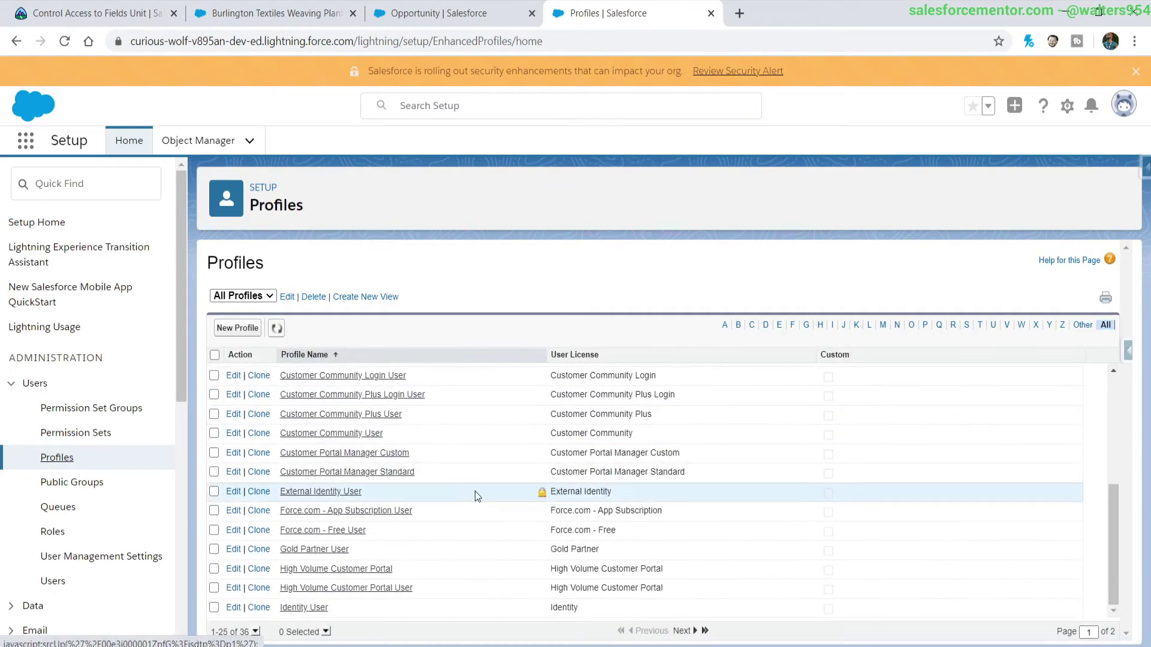
scroll(386, 477, up, 3)
scroll(387, 476, down, 2)
scroll(387, 480, up, 2)
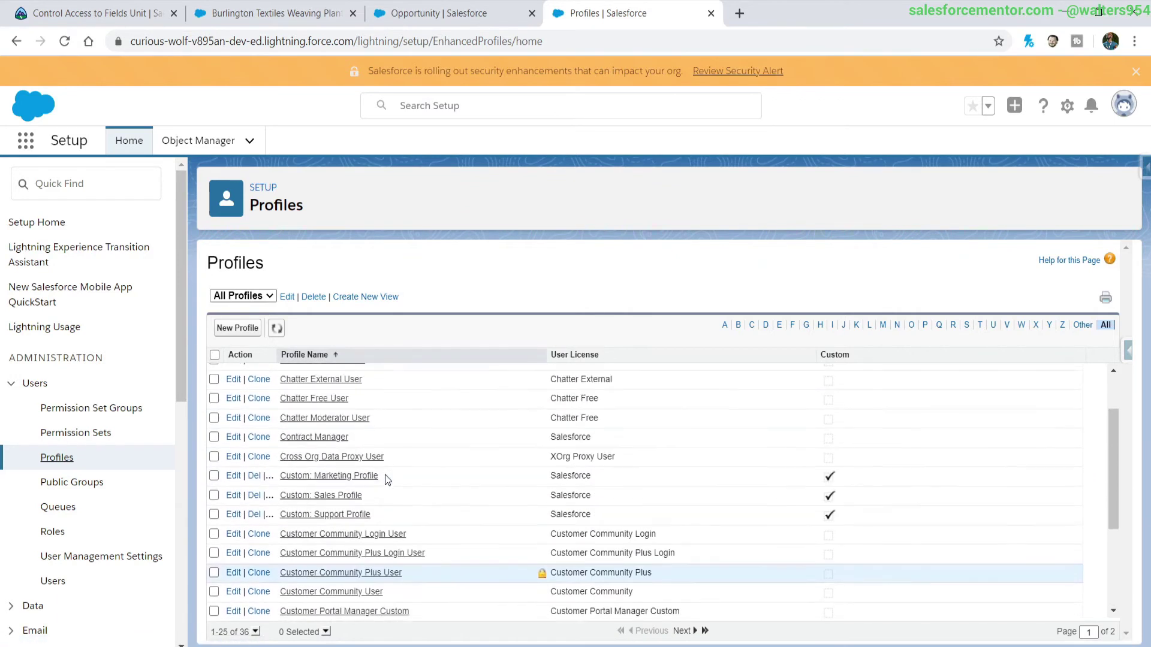
scroll(302, 439, down, 2)
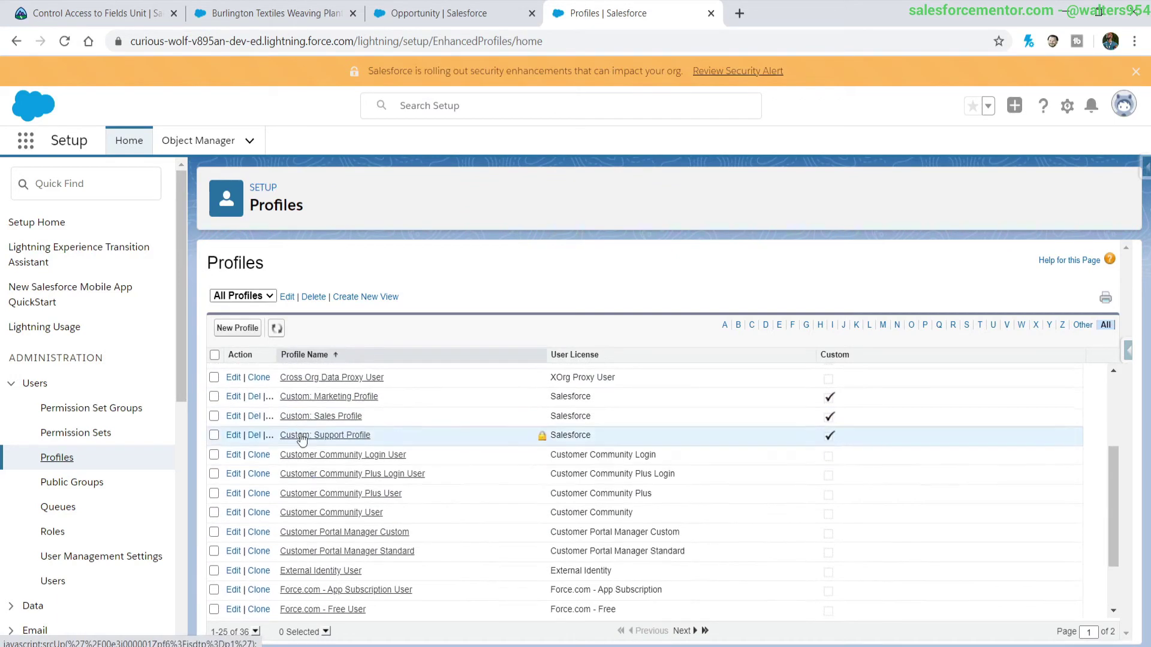
Open Custom: Sales Profile and scroll down to its Field-Level Security section
click(293, 411)
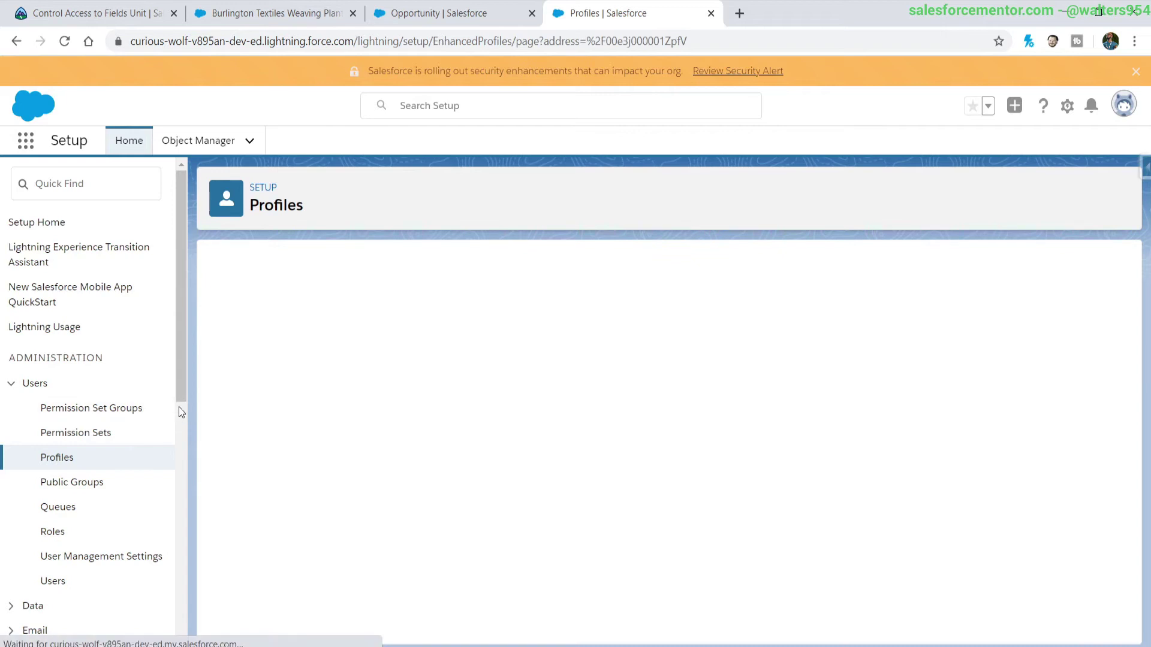
scroll(481, 435, down, 20)
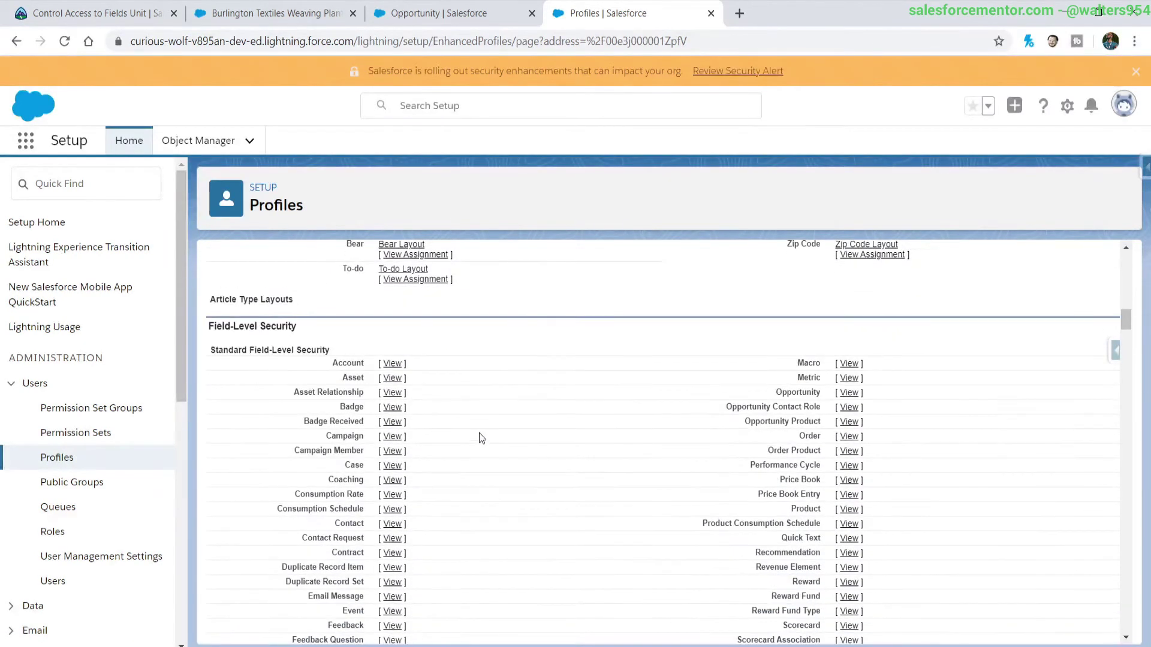
scroll(250, 377, down, 1)
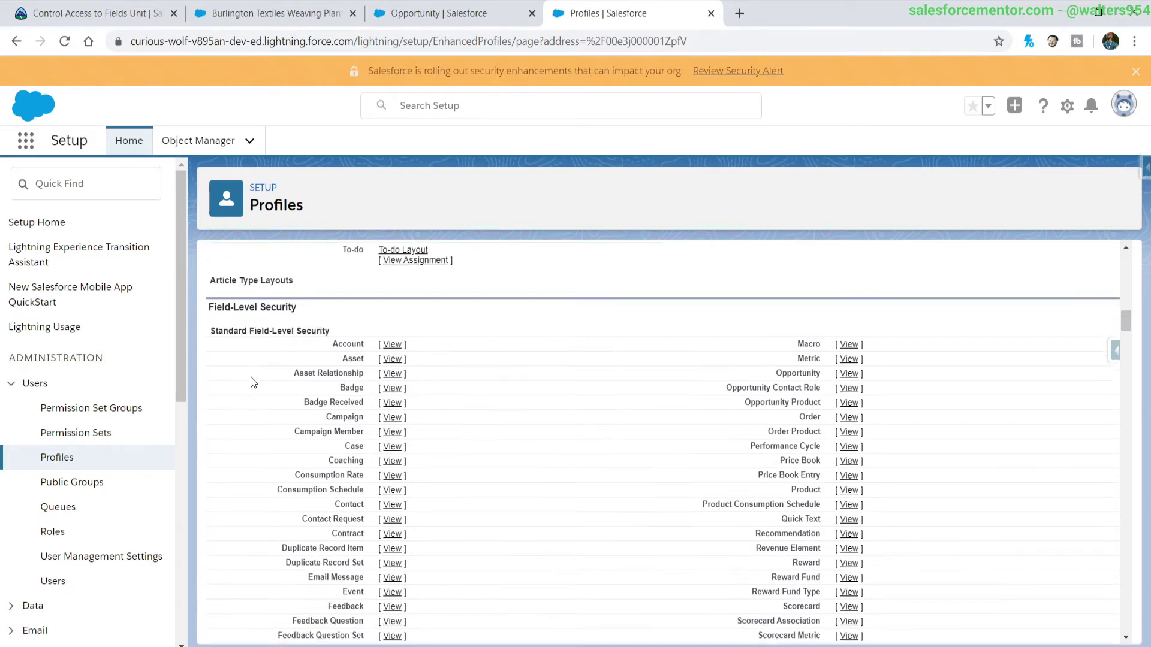
scroll(251, 377, down, 1)
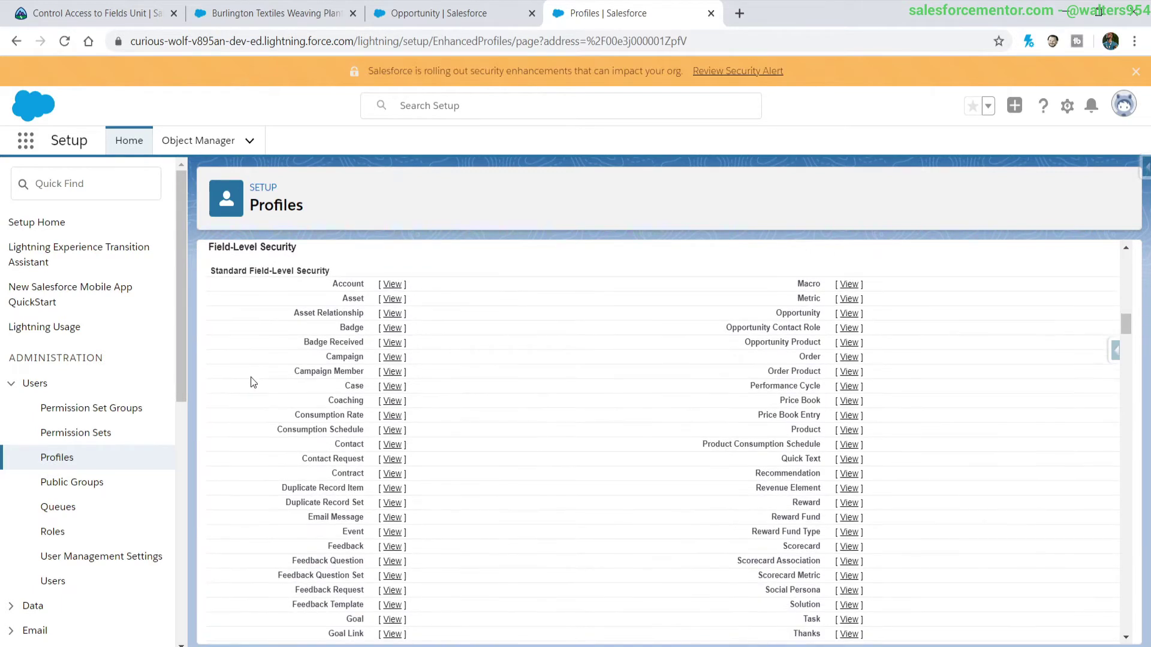
Open the profile's Account field-level security in edit mode
click(393, 286)
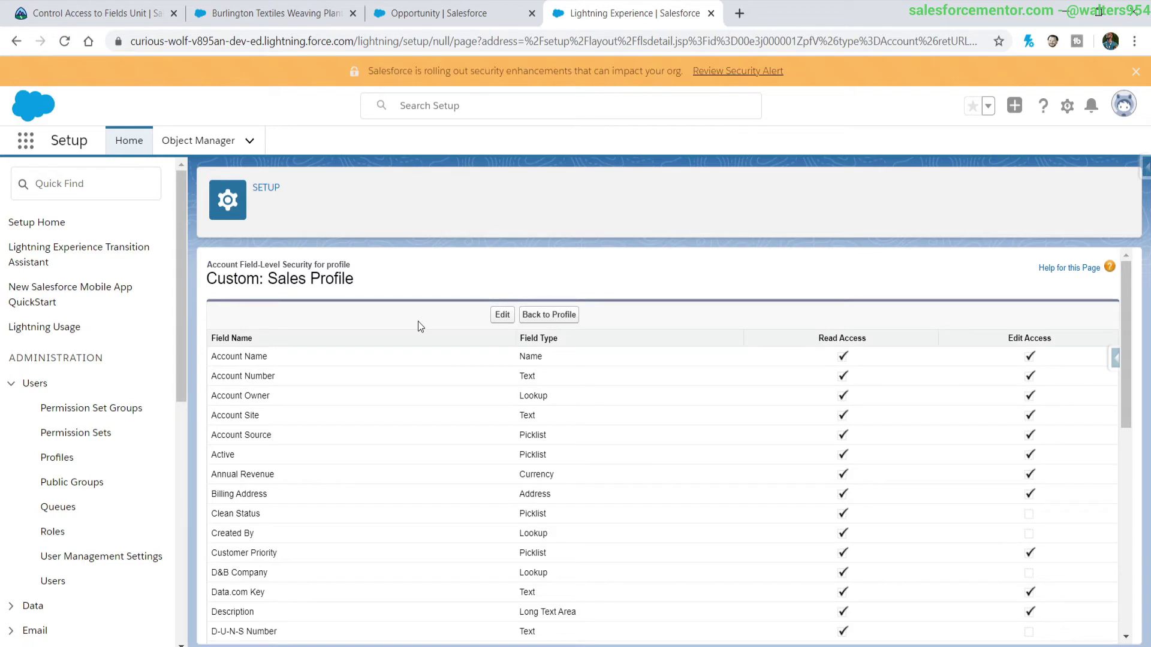
click(498, 323)
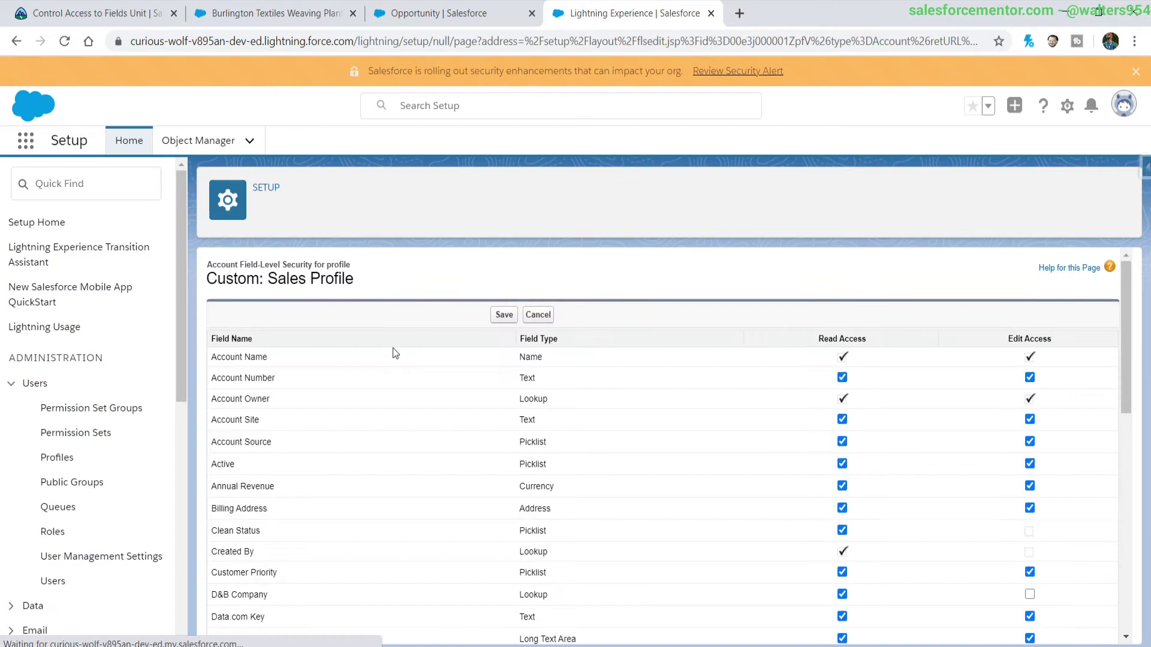
scroll(851, 462, down, 1)
scroll(852, 462, down, 1)
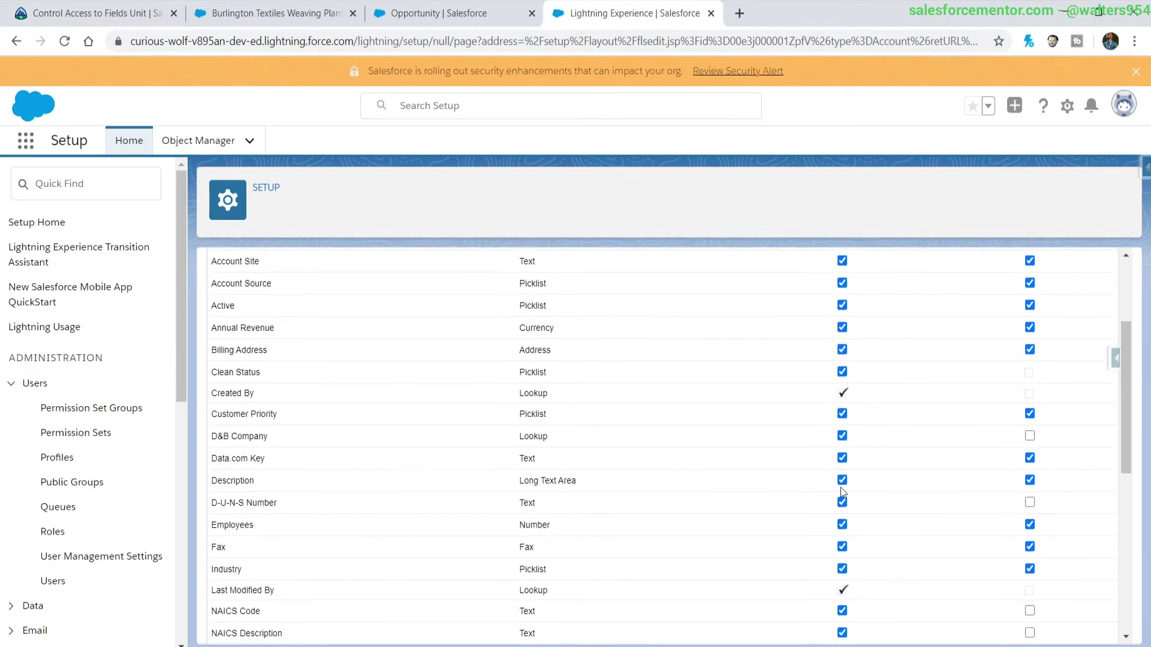
scroll(886, 544, up, 3)
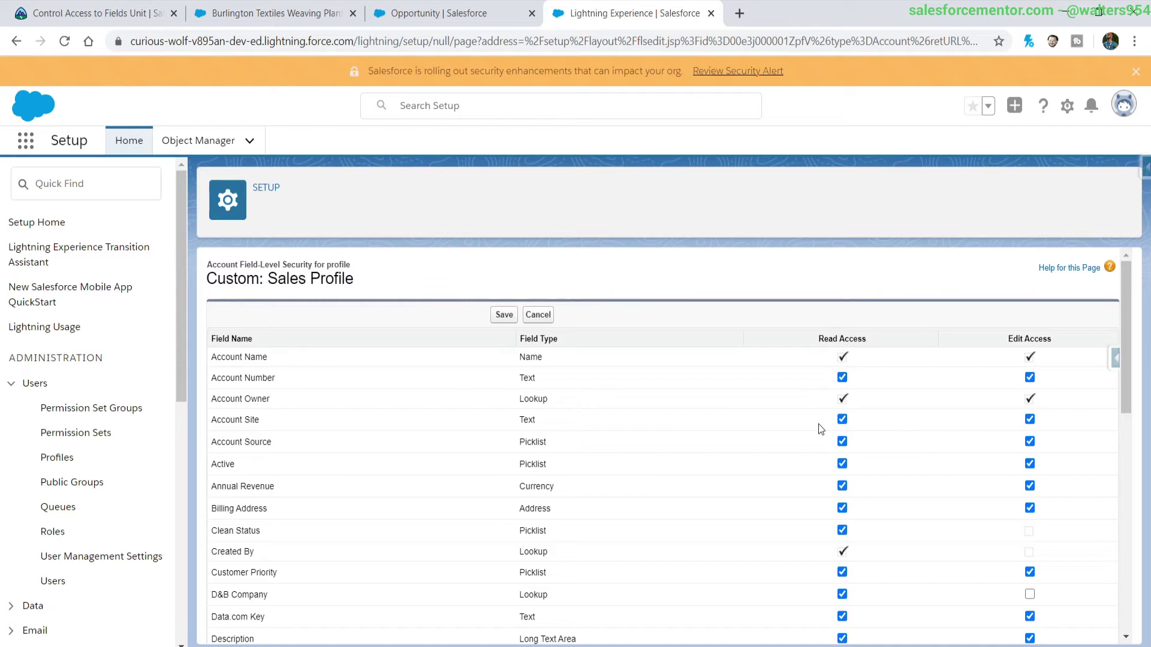
scroll(859, 415, down, 2)
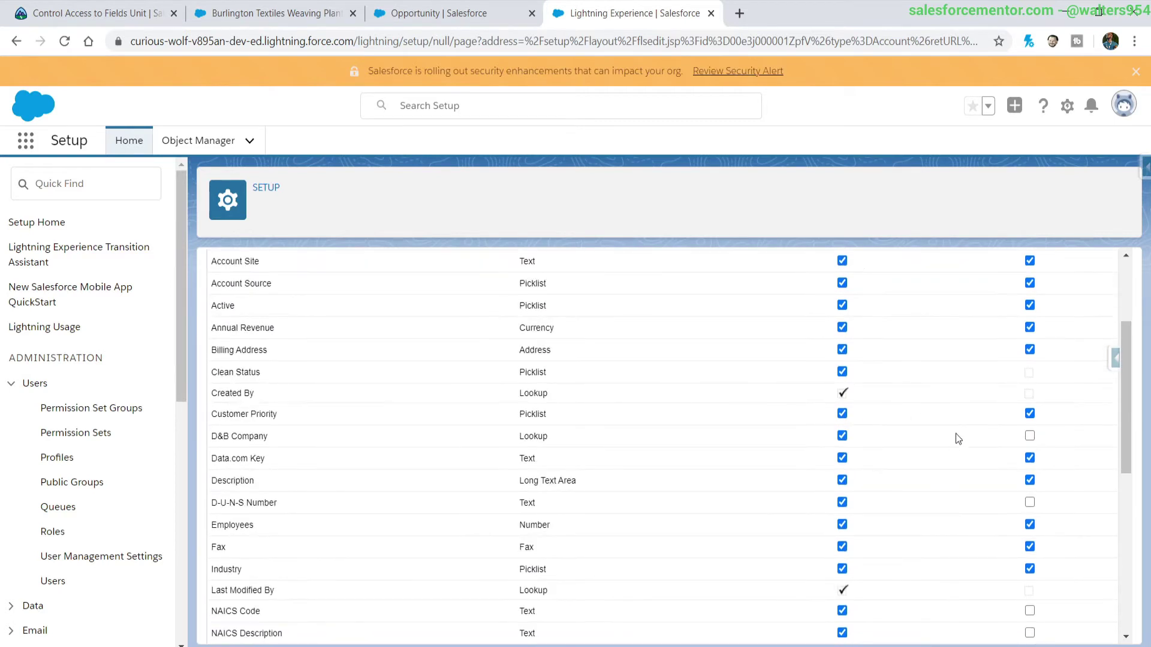
scroll(956, 433, down, 1)
scroll(857, 467, down, 1)
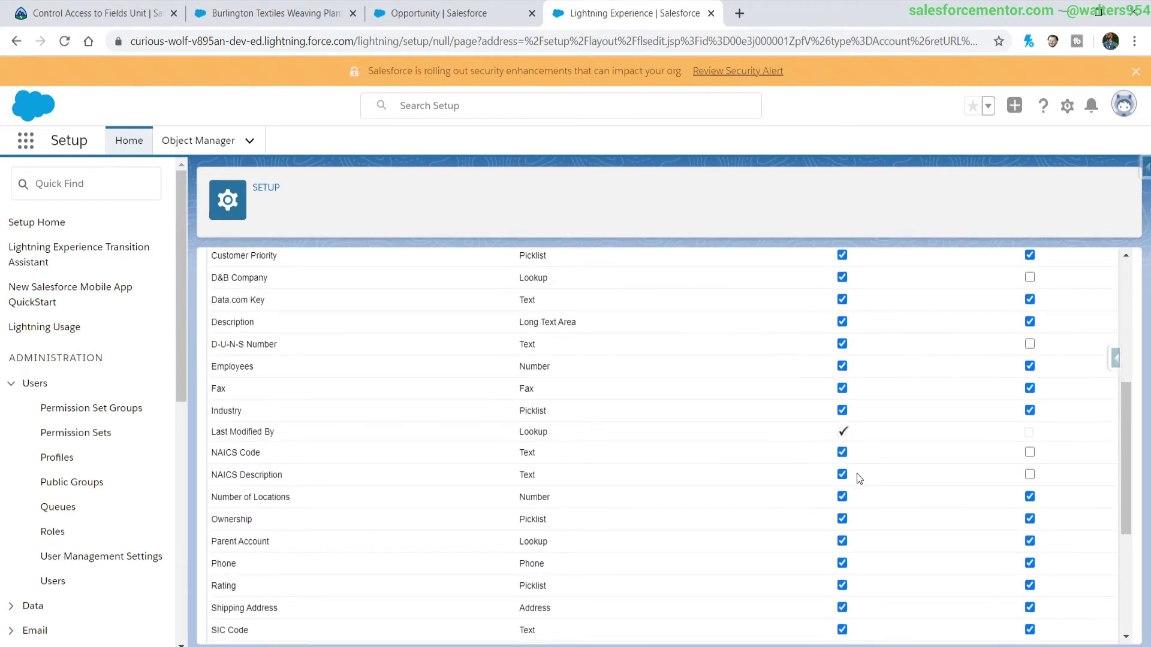
scroll(860, 478, down, 2)
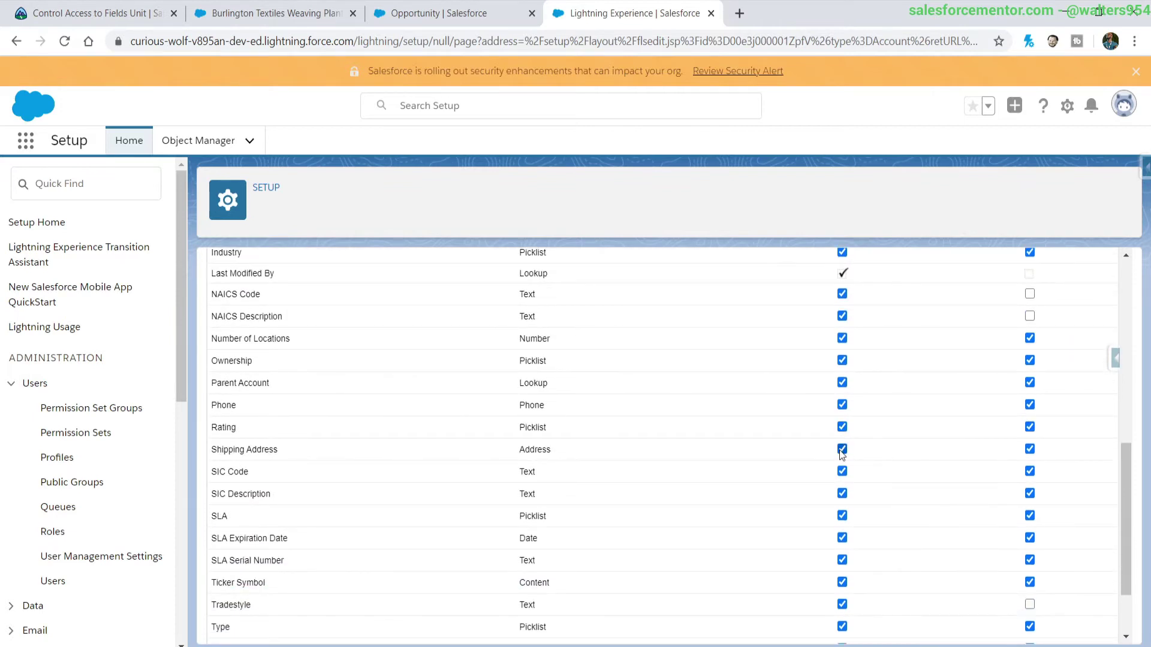
Remove Read and Edit access on Rating, Shipping Address and SIC Code, then save and return to the profile
click(841, 449)
click(842, 427)
click(842, 472)
scroll(870, 499, up, 1)
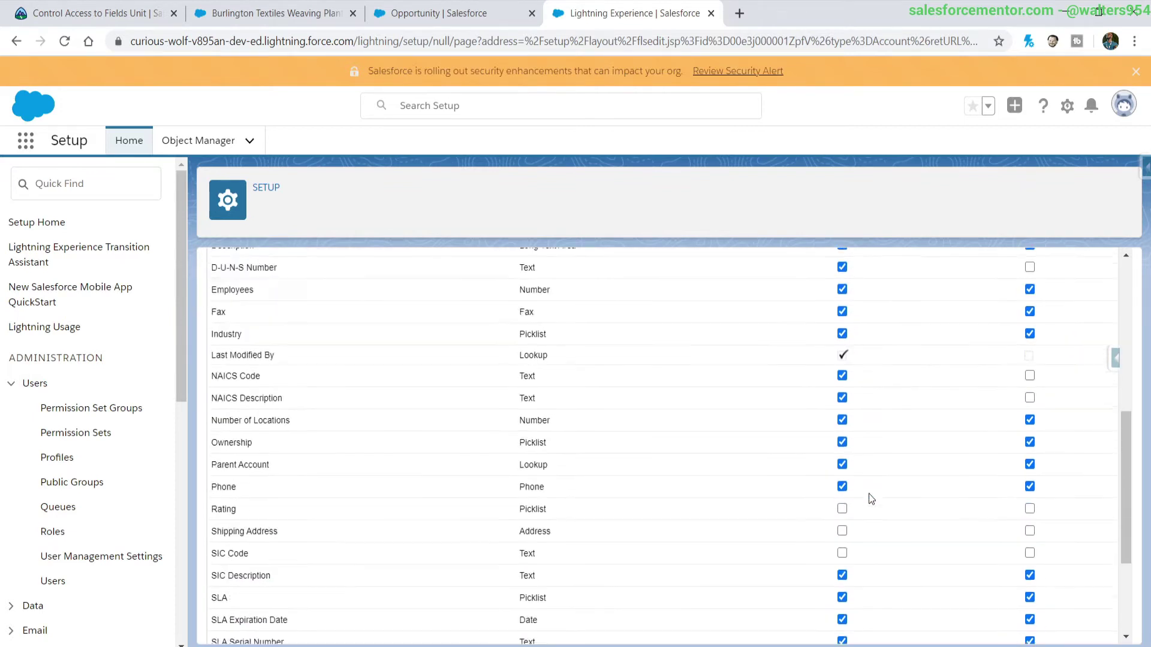
scroll(868, 494, up, 5)
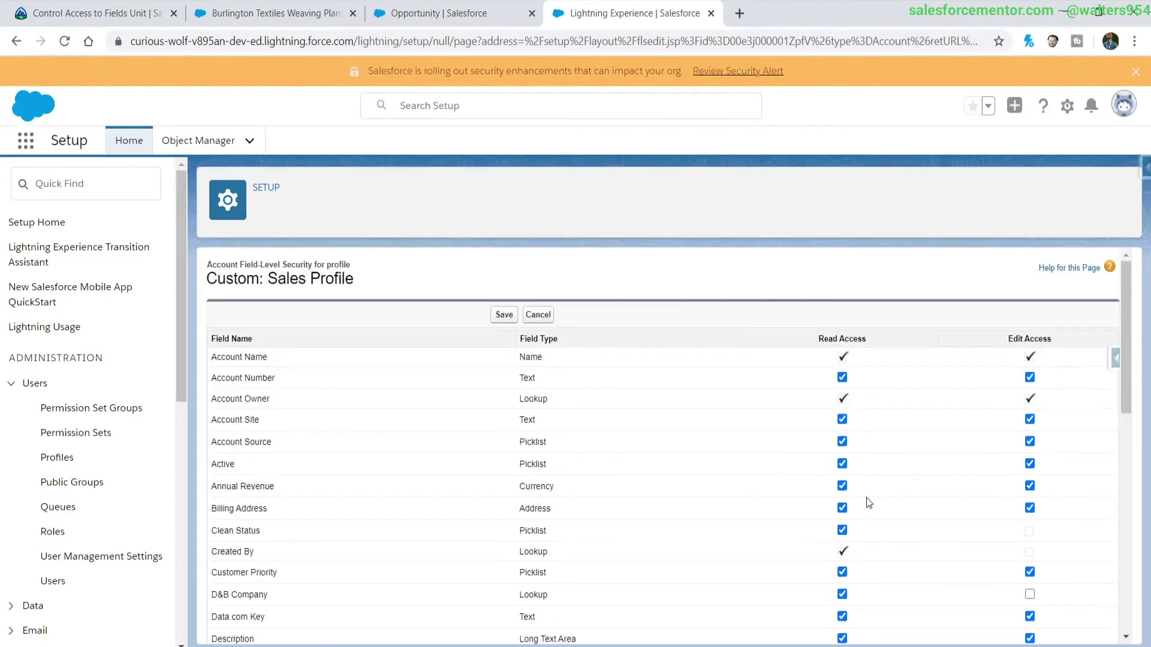
click(504, 315)
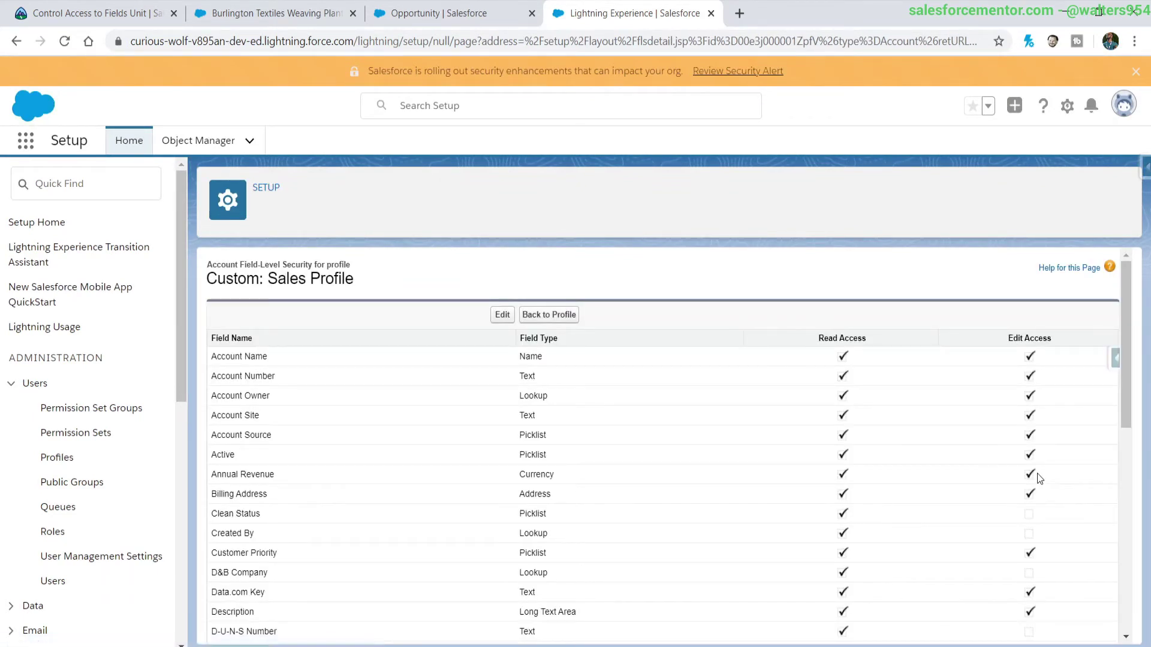
click(546, 315)
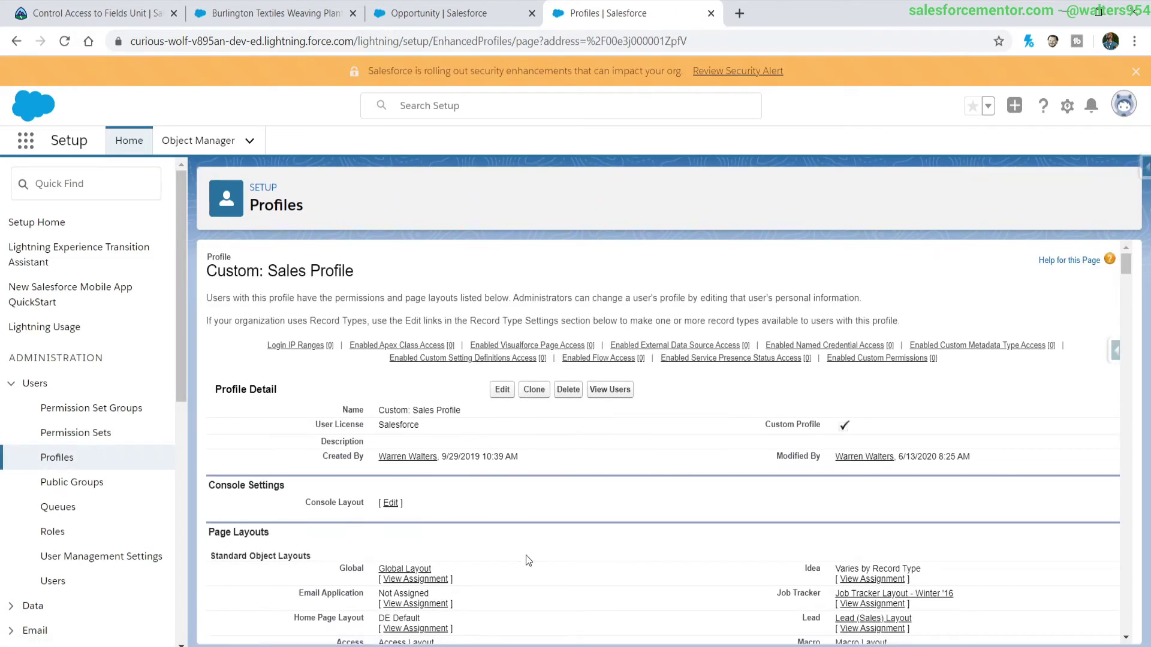
Open the Ursus Park User permission set's Account settings by searching 'account'
click(53, 187)
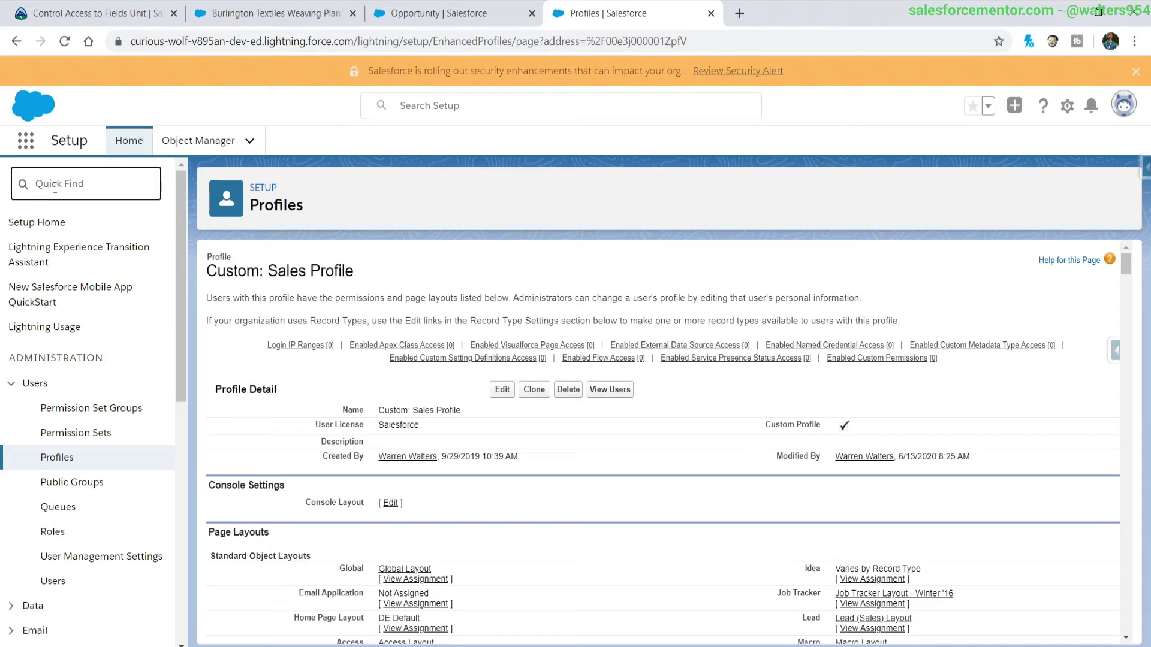
click(76, 433)
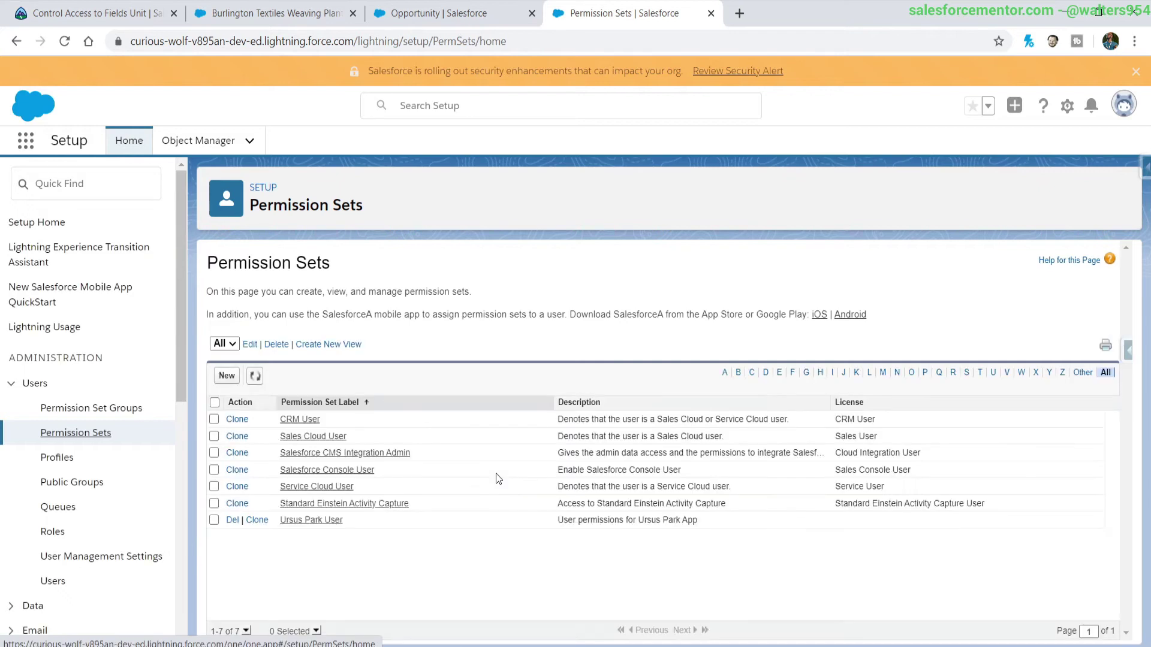
click(296, 522)
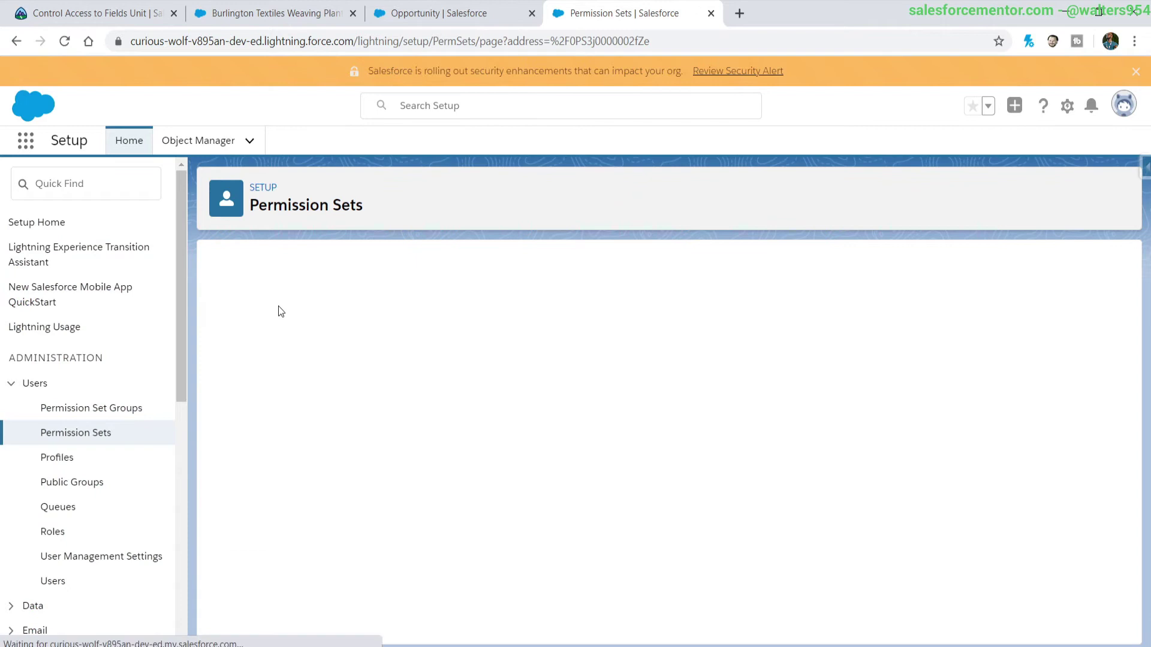
click(351, 296)
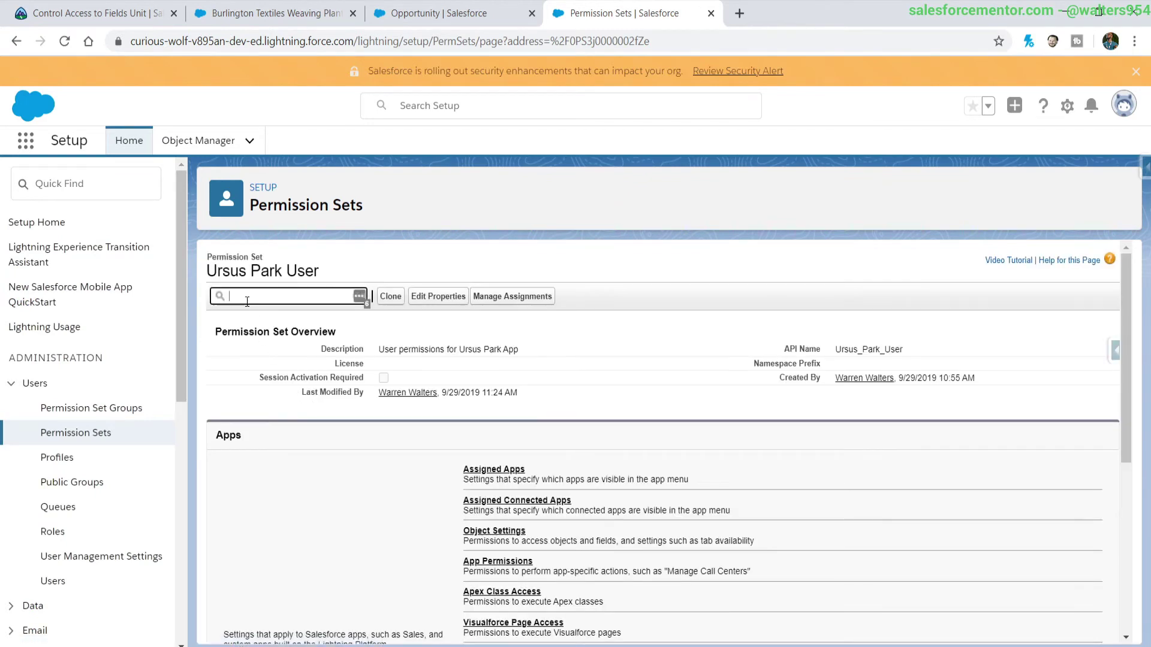
text(account)
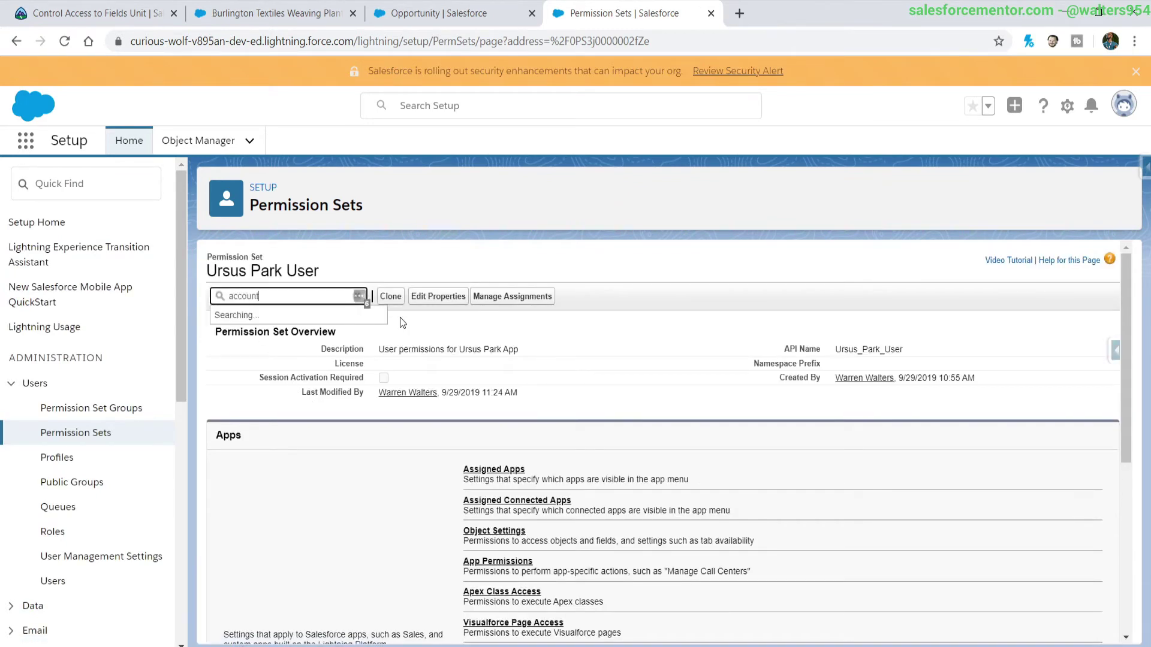
key(Down)
key(Return)
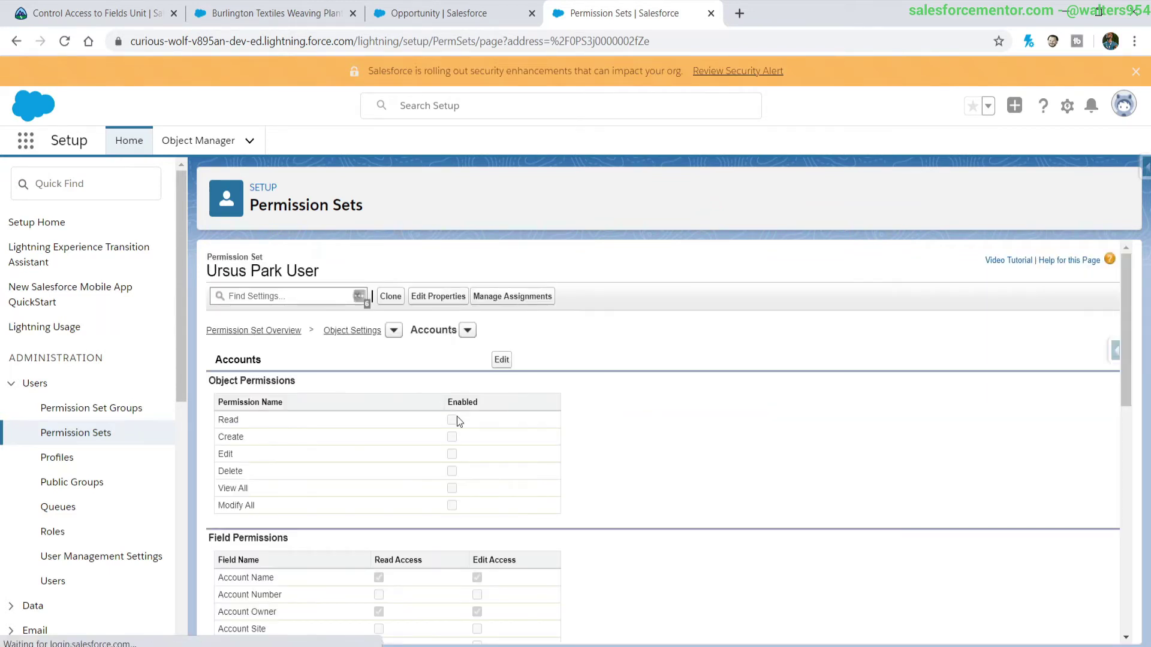
Grant read and edit access on the Industry field and save the Account settings
click(501, 284)
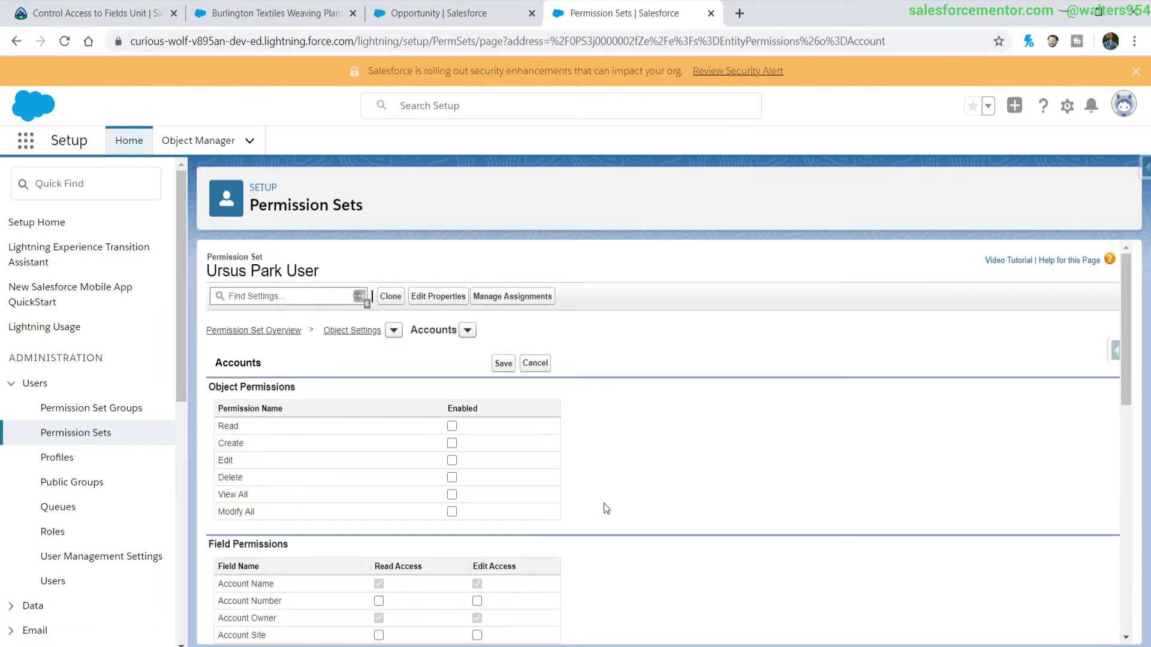
scroll(603, 503, down, 4)
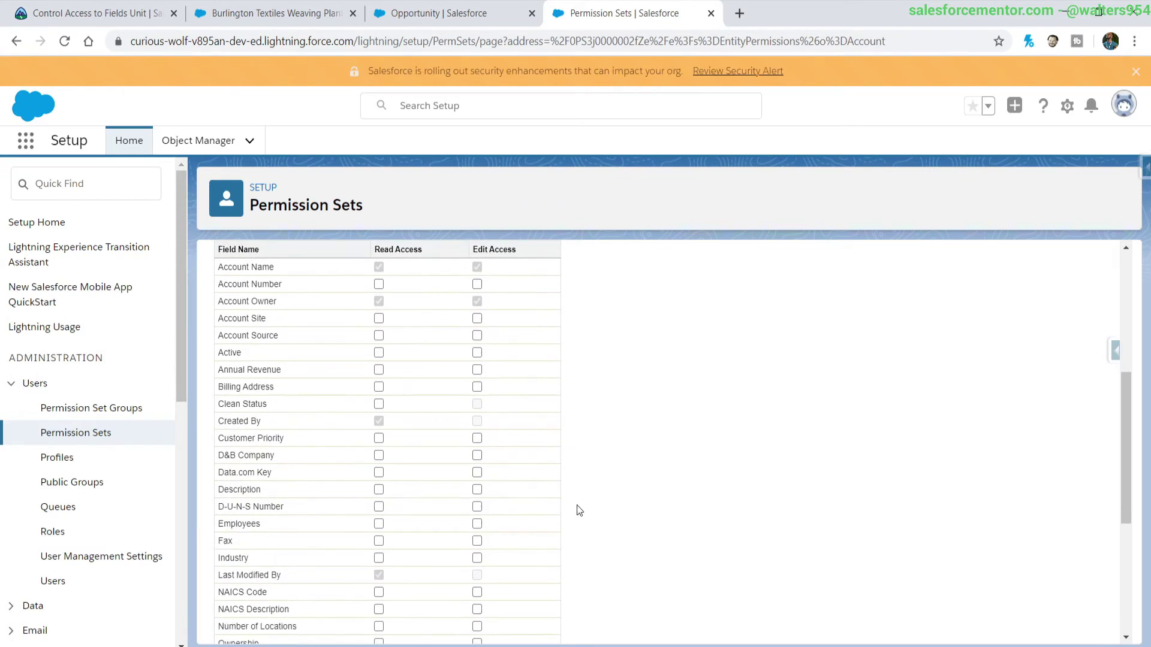
click(478, 558)
scroll(567, 555, up, 5)
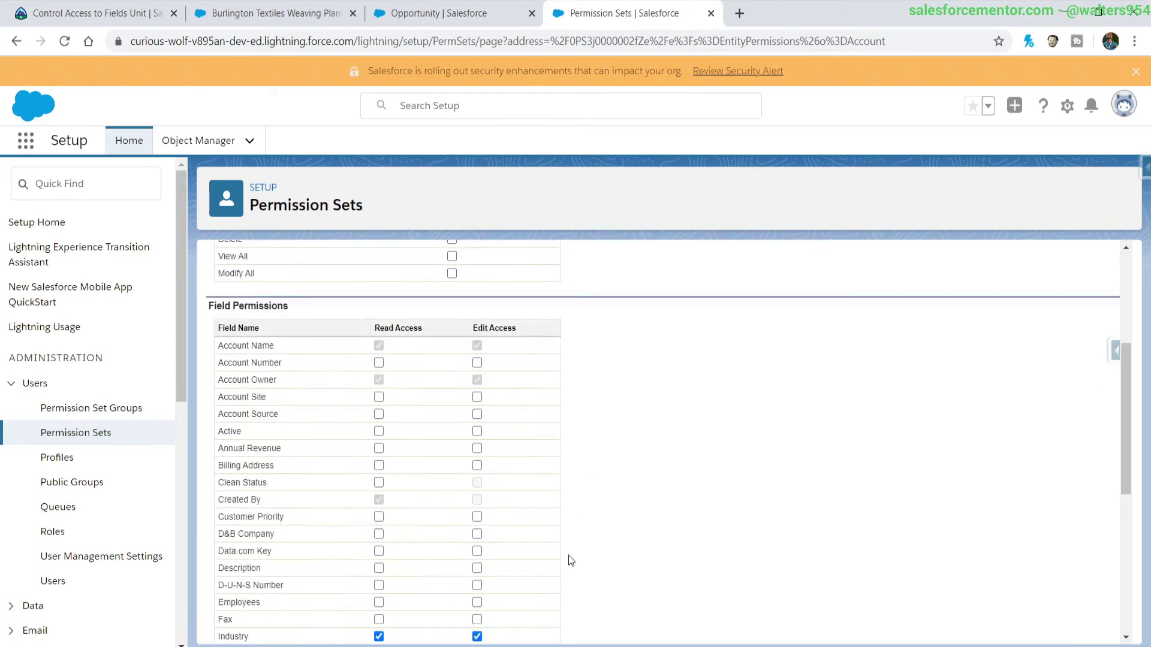
click(502, 362)
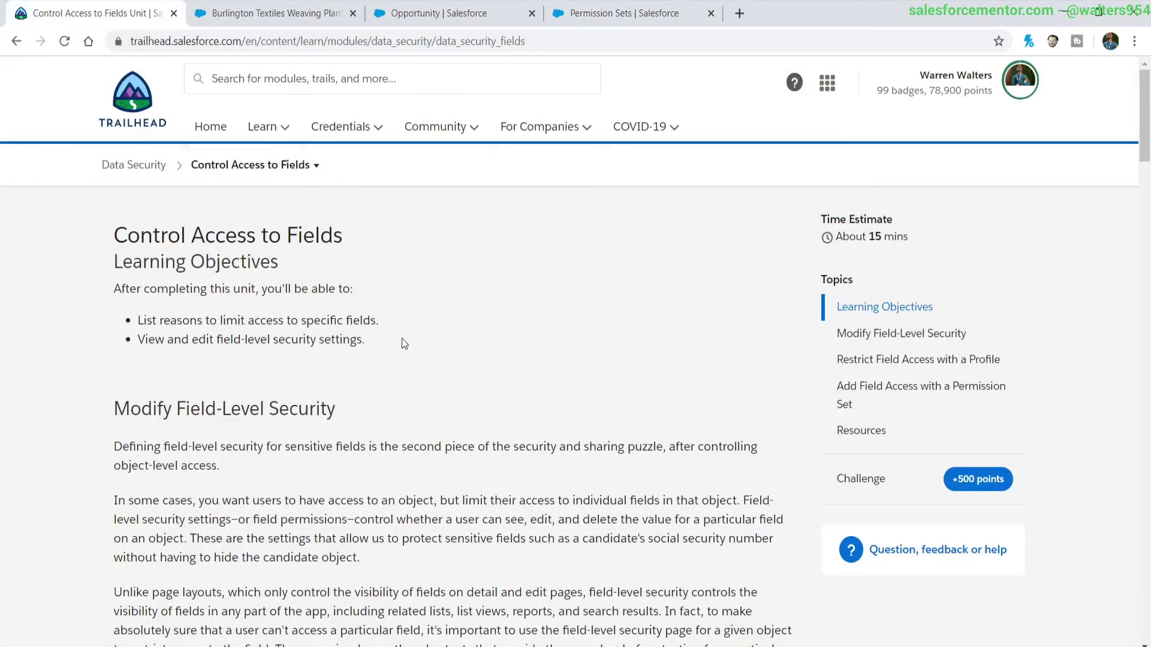
Read the Control Access to Fields challenge requirements, including the Standard User clone, then return to Salesforce
scroll(402, 343, down, 4)
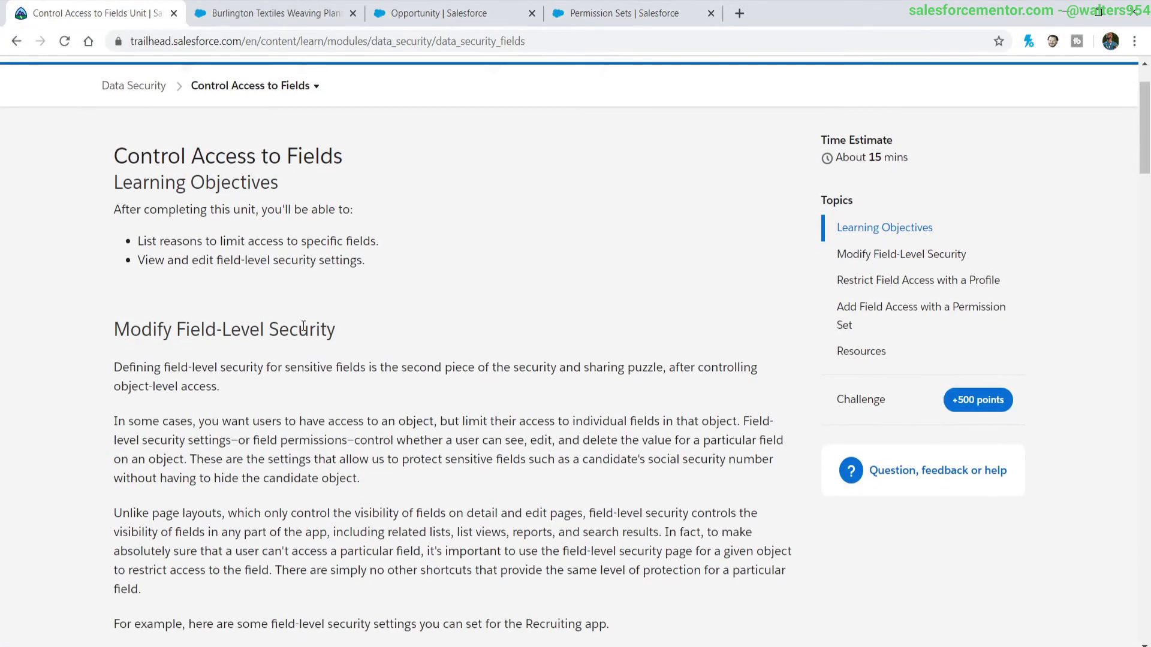
click(898, 397)
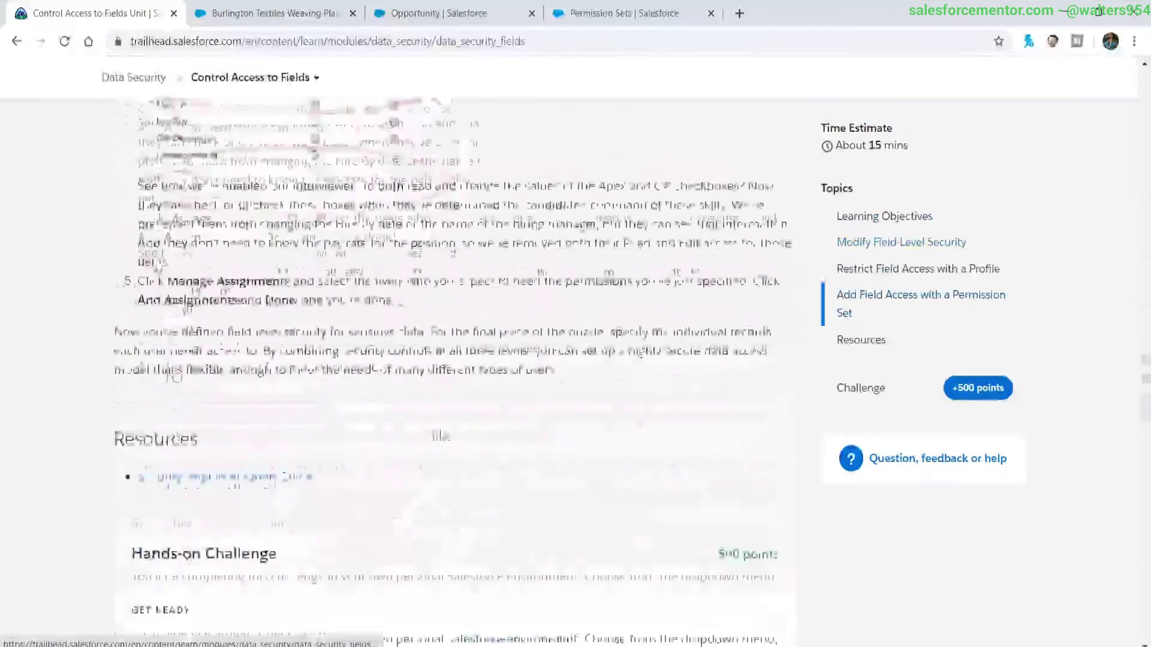
scroll(429, 436, down, 4)
scroll(429, 442, down, 1)
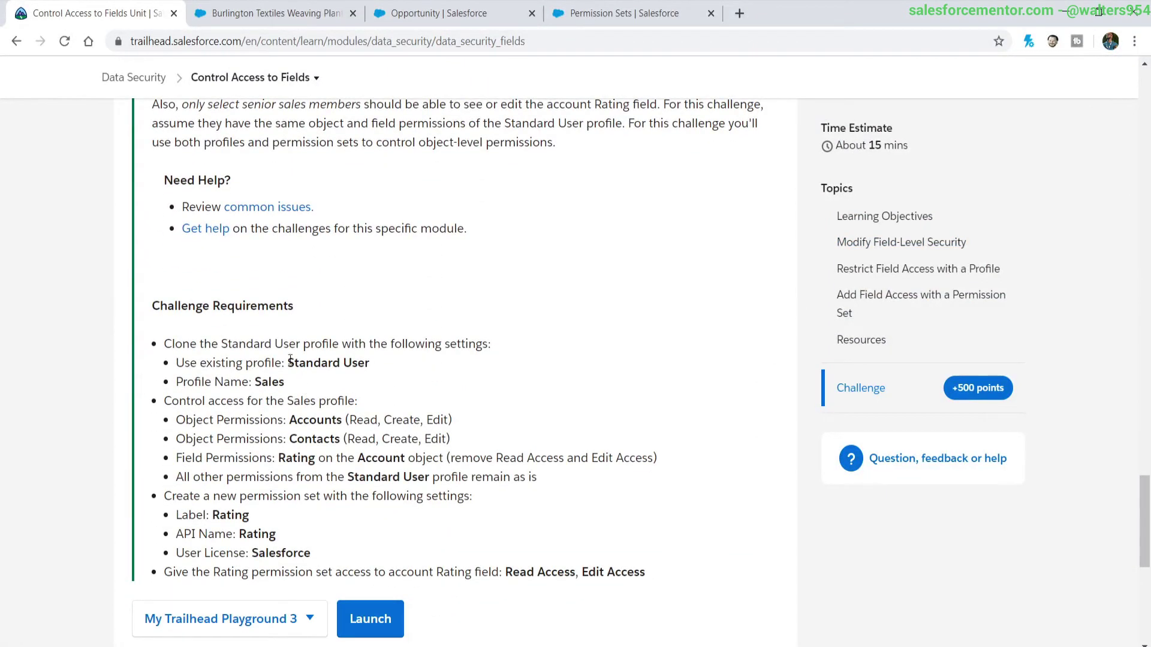
drag(290, 359, 284, 384)
click(376, 401)
click(578, 18)
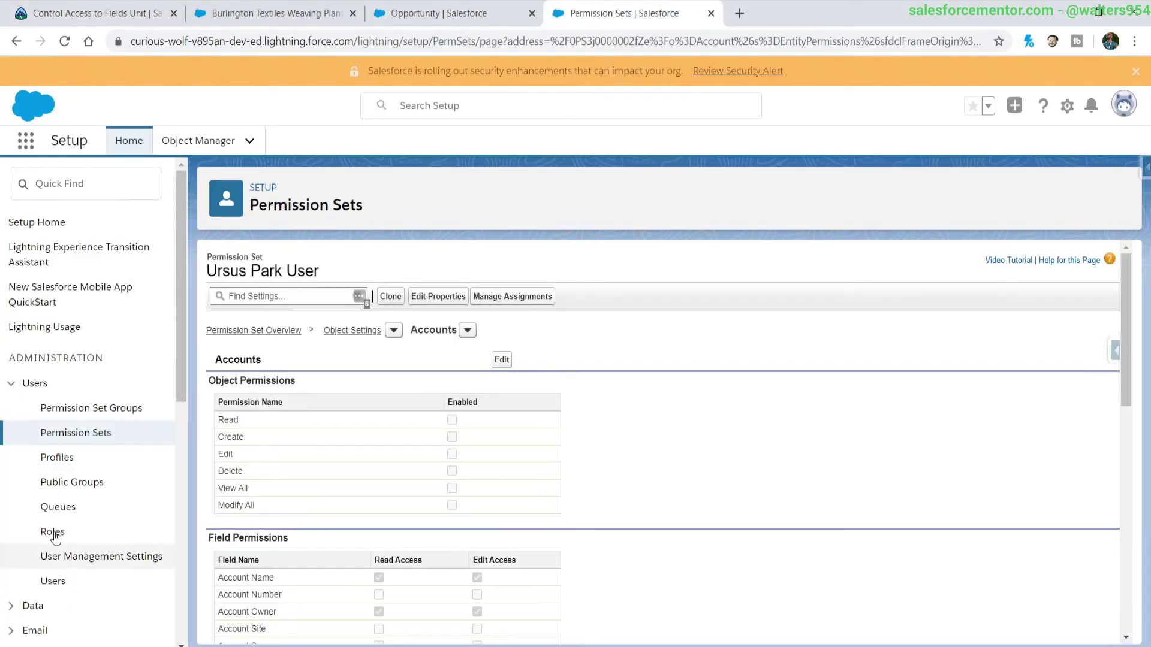
Open the Profiles list and display all 36 profiles on one page
click(57, 457)
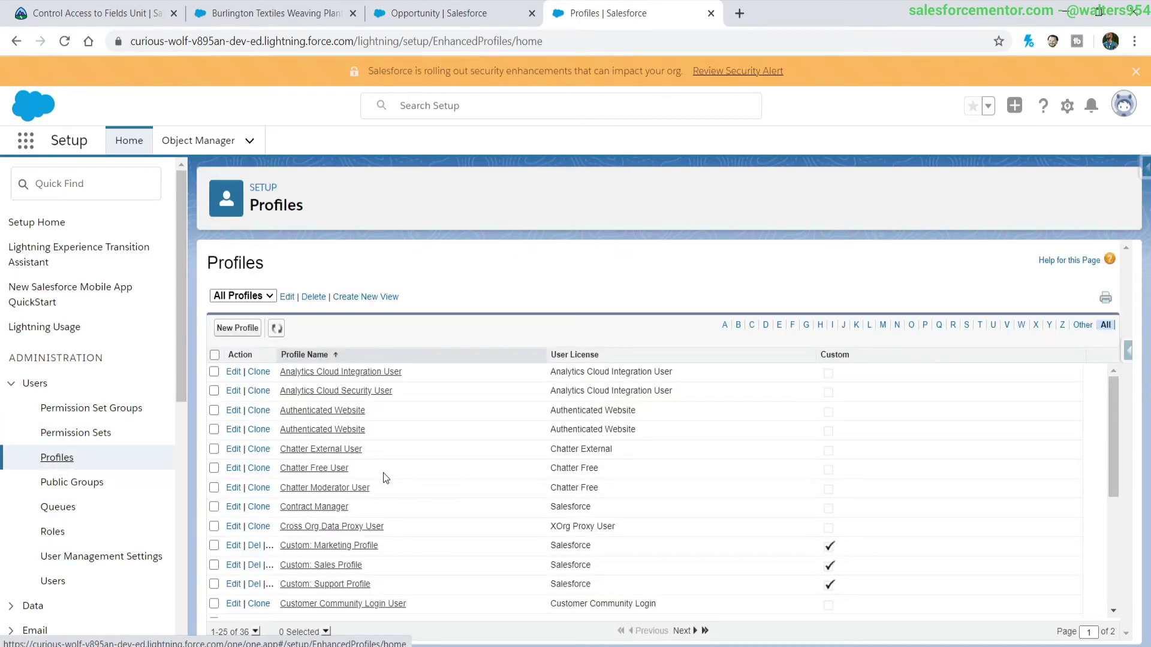
scroll(385, 478, down, 4)
scroll(382, 479, up, 4)
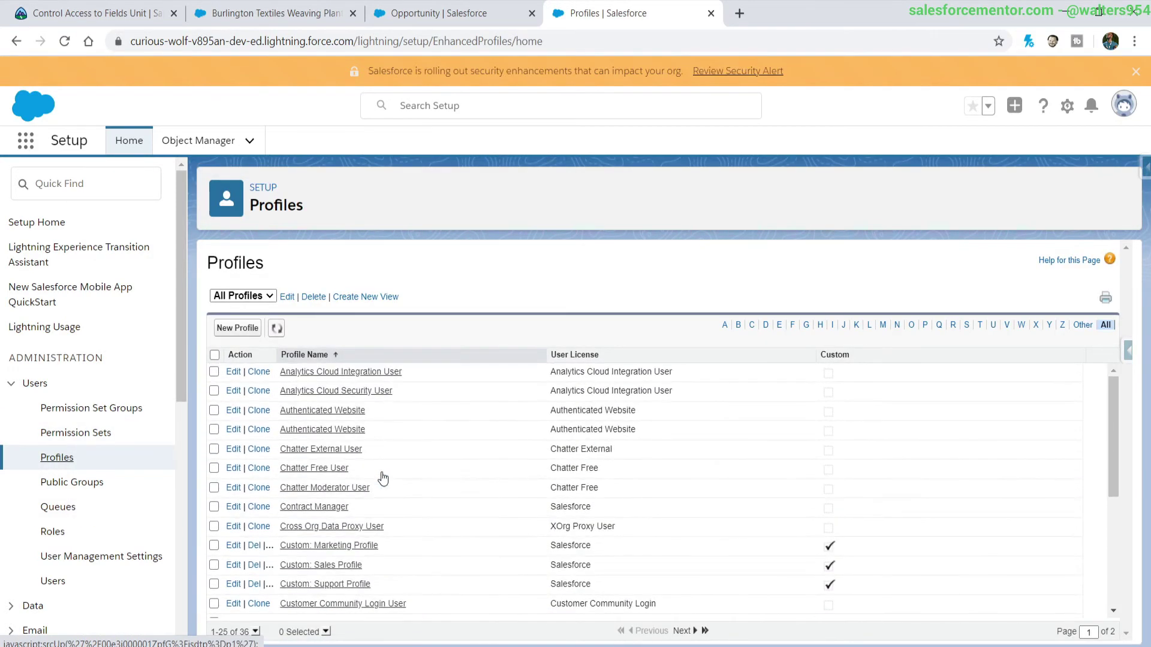
scroll(383, 478, down, 4)
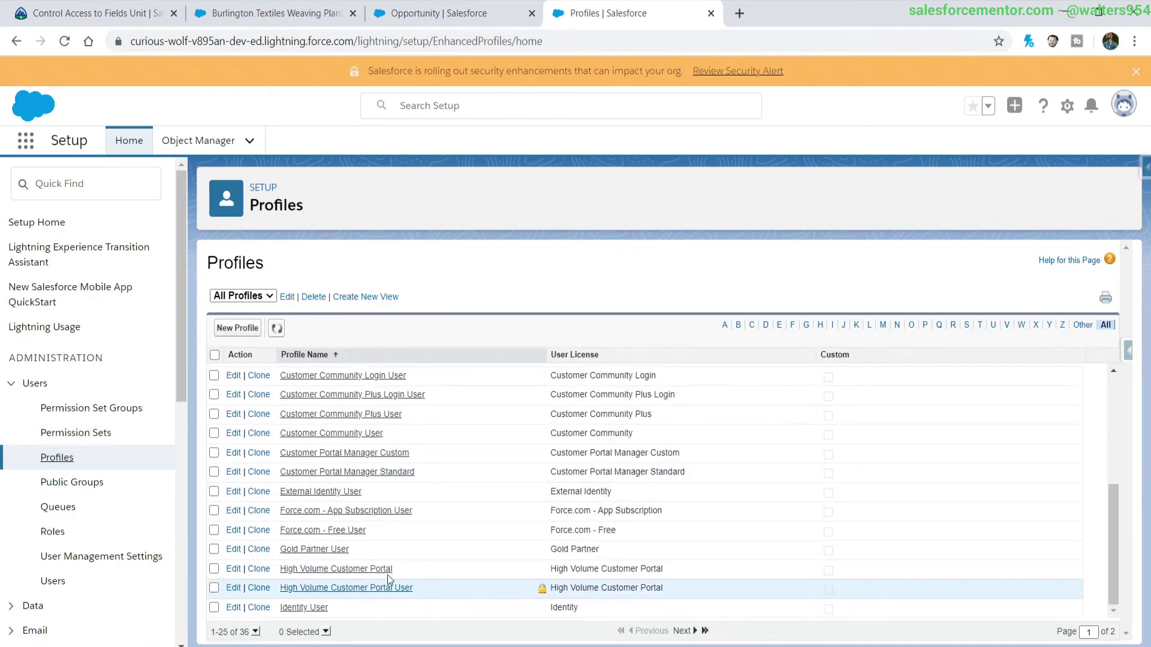
scroll(372, 564, up, 4)
scroll(354, 552, down, 4)
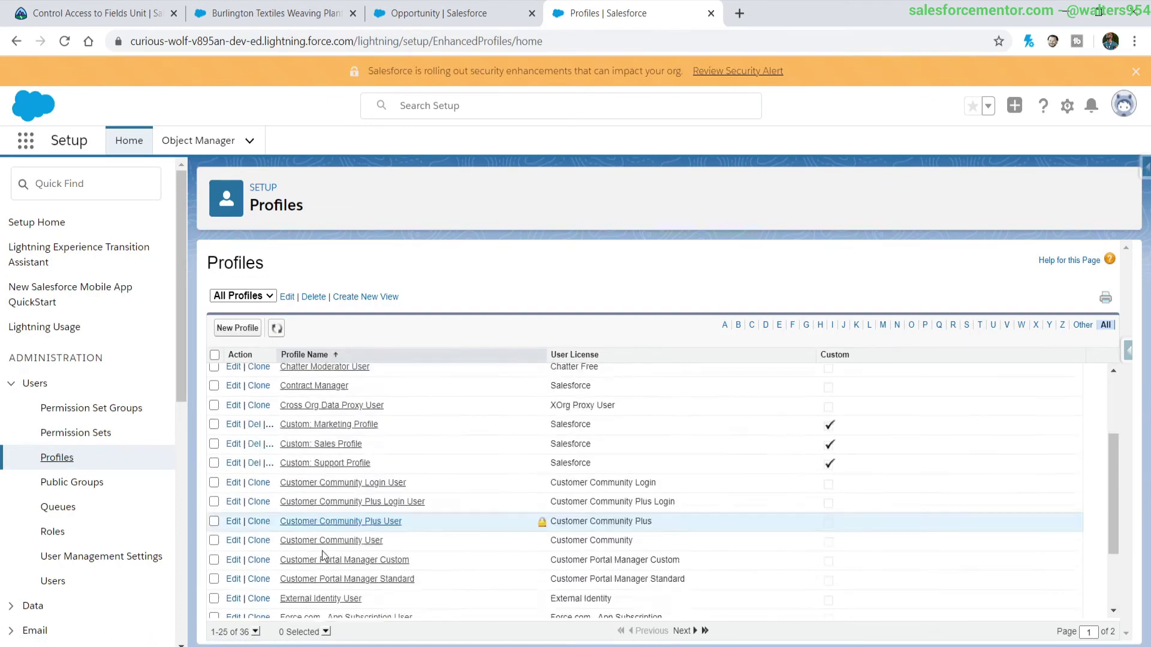
click(326, 632)
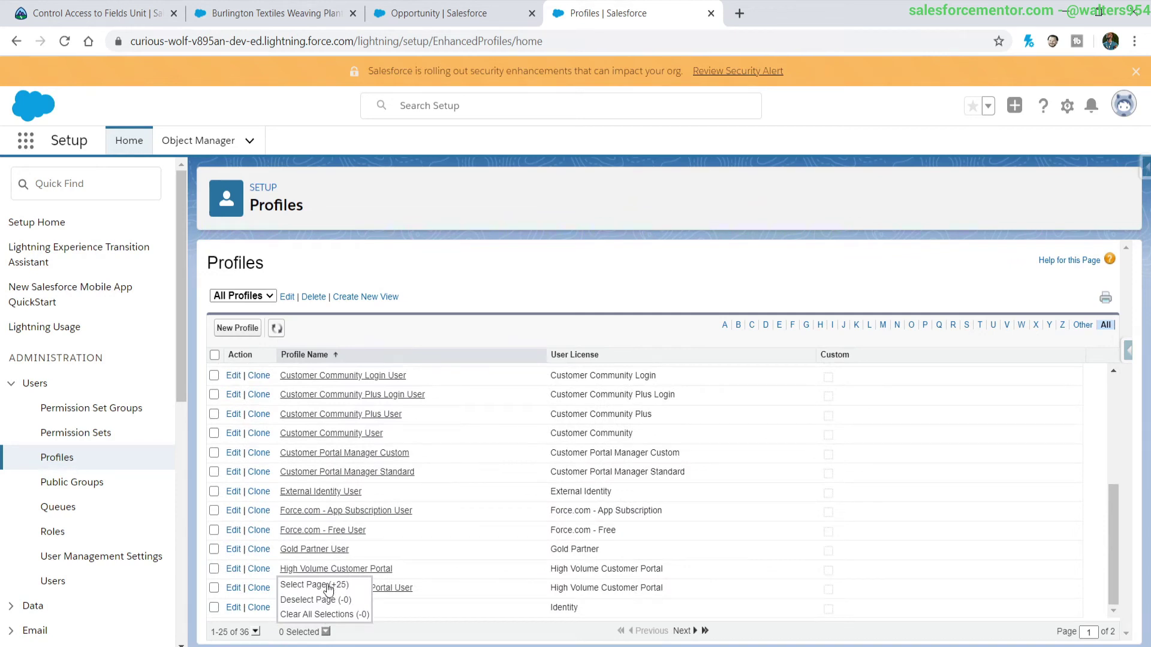
click(327, 586)
click(256, 631)
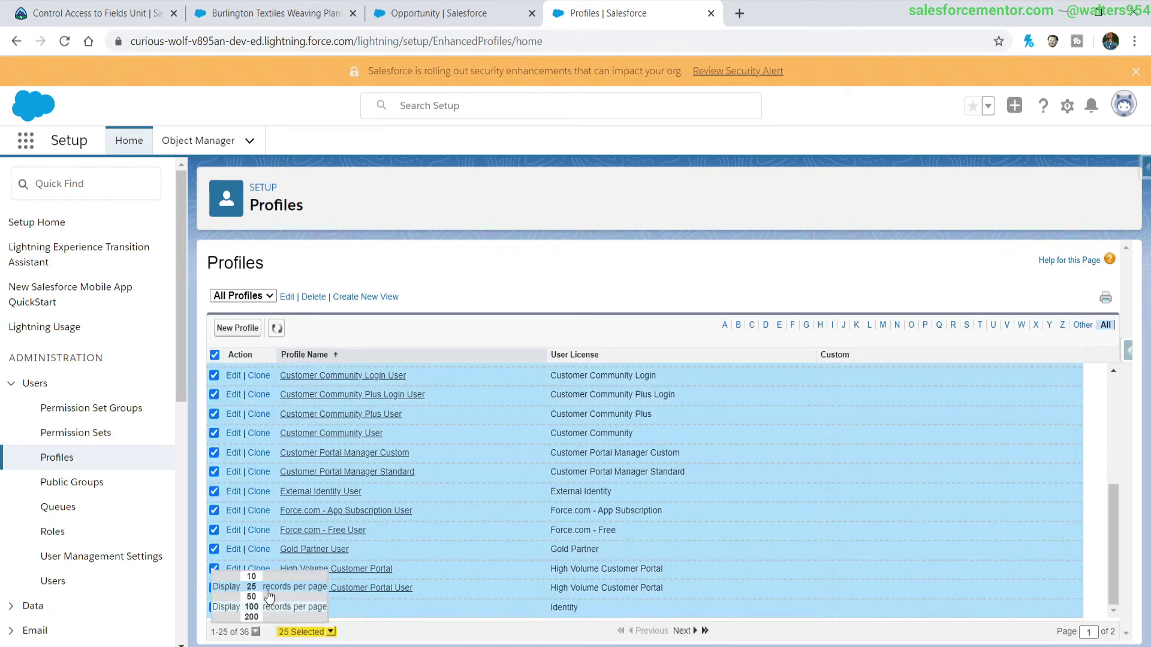
click(271, 618)
scroll(419, 559, down, 7)
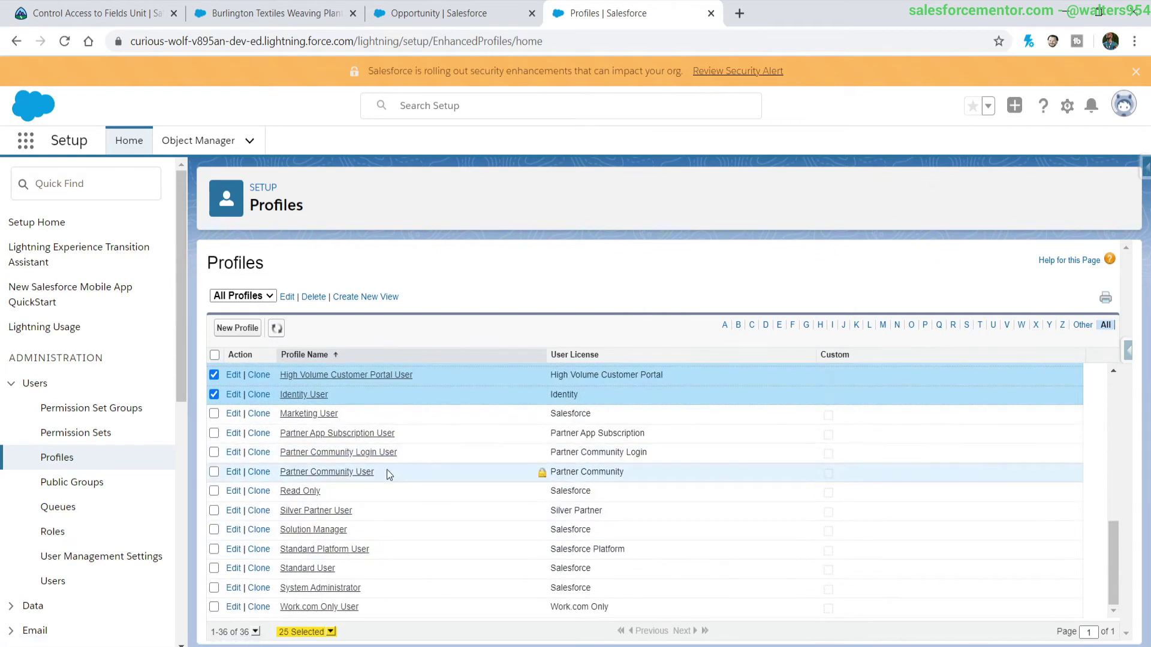
Clone the Standard User profile as a new profile named Sales and save it
click(259, 574)
click(415, 386)
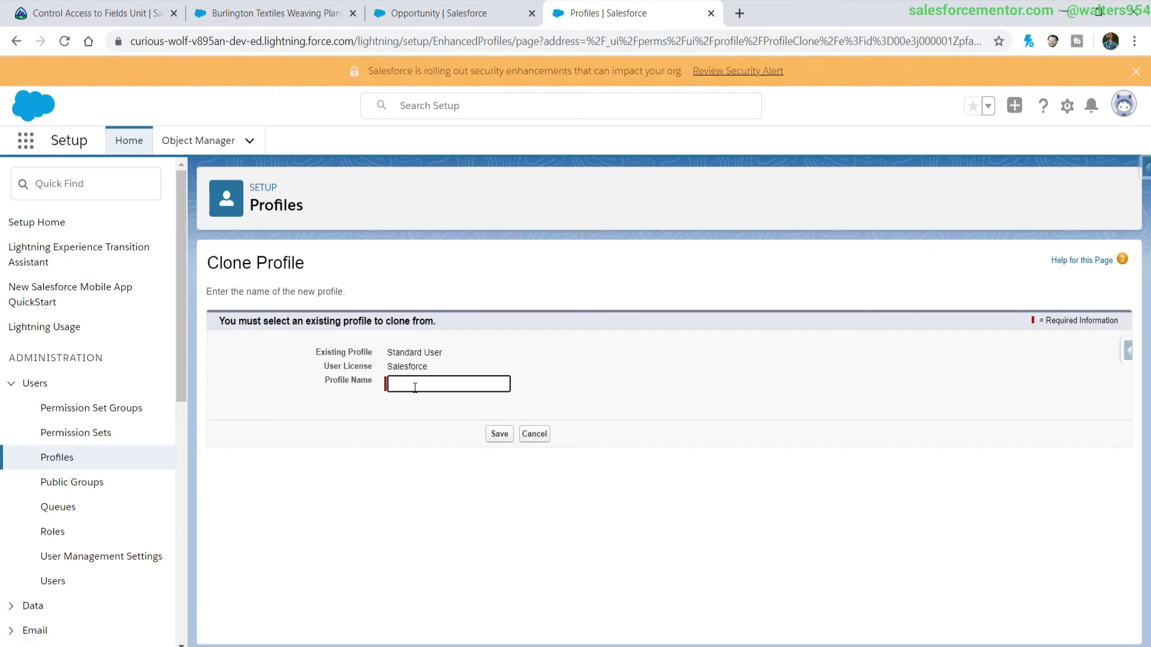
text(SAles)
key(BackSpace)
key(BackSpace)
key(BackSpace)
key(BackSpace)
text(ales)
click(500, 434)
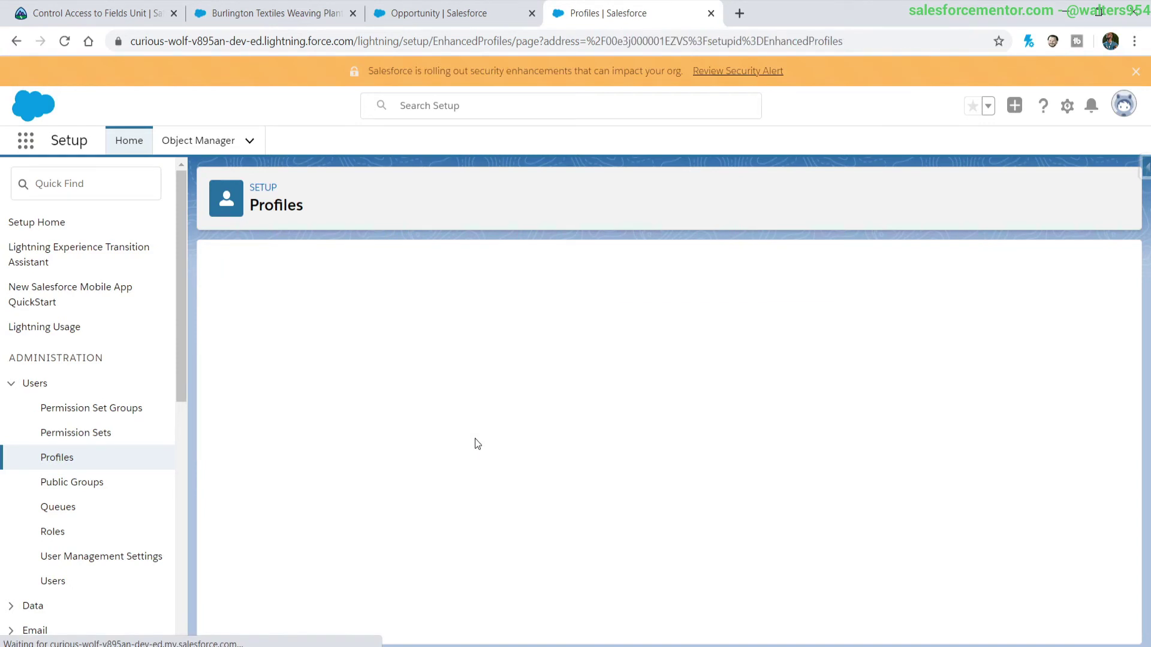
scroll(507, 514, down, 15)
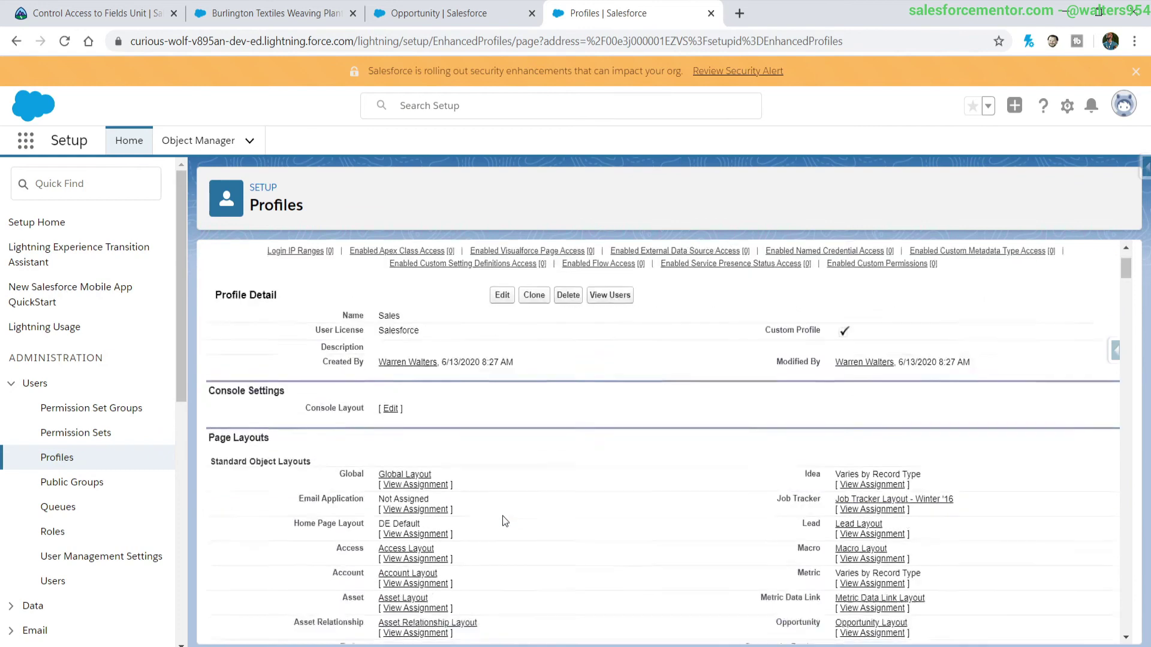
scroll(463, 480, down, 10)
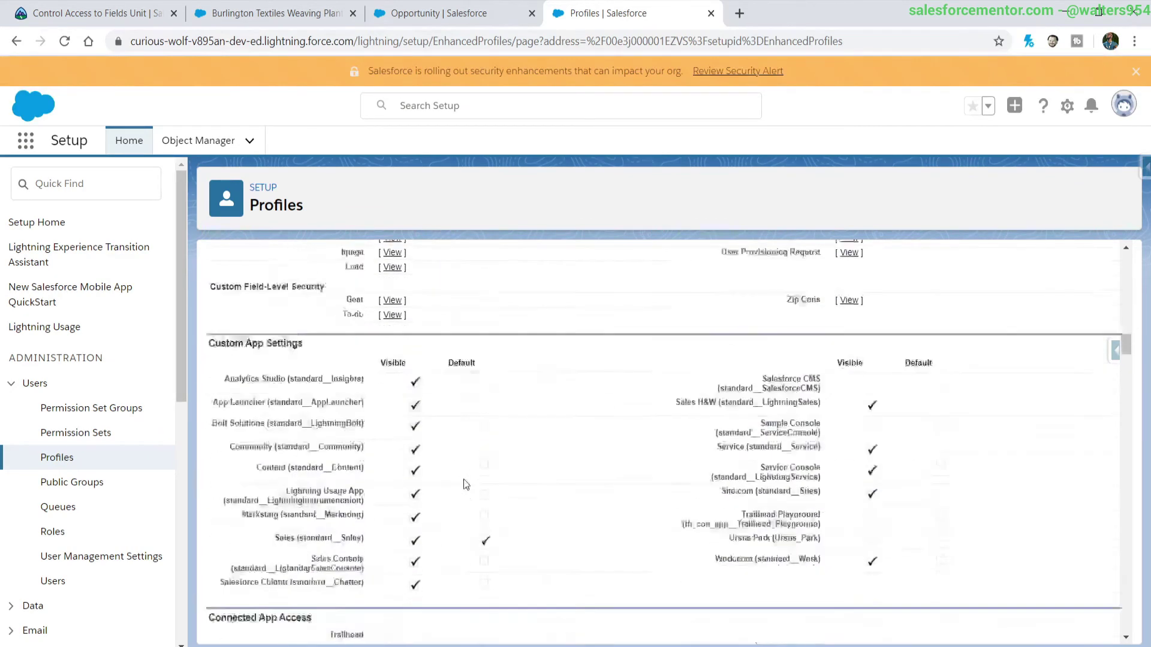
scroll(463, 480, down, 15)
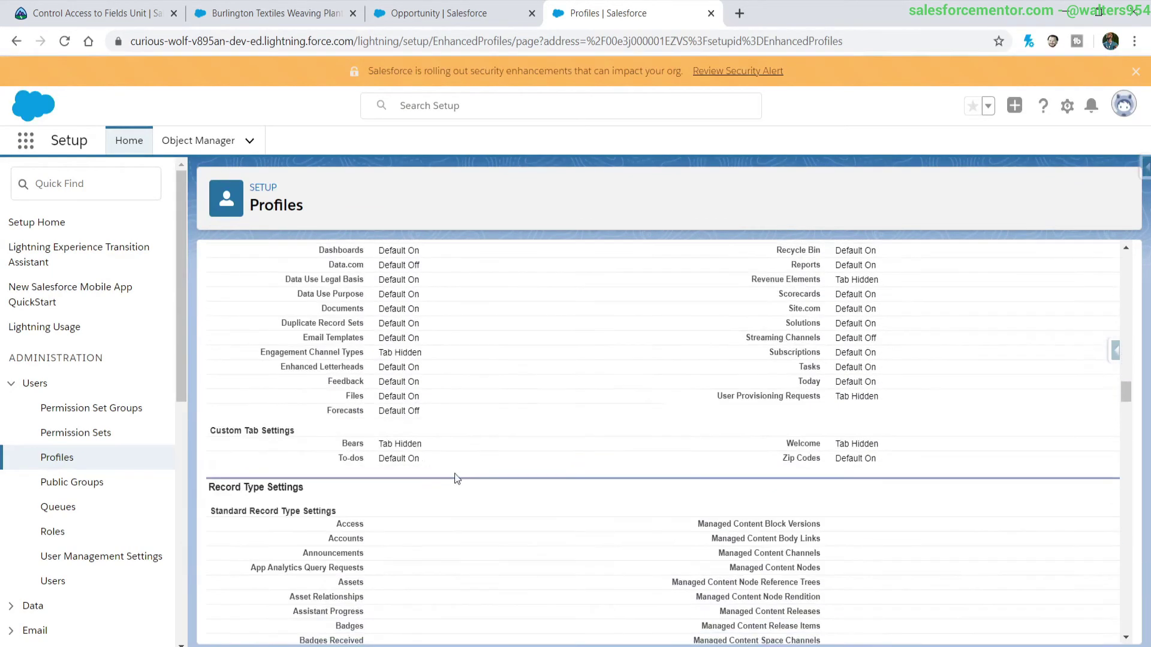
scroll(449, 478, down, 15)
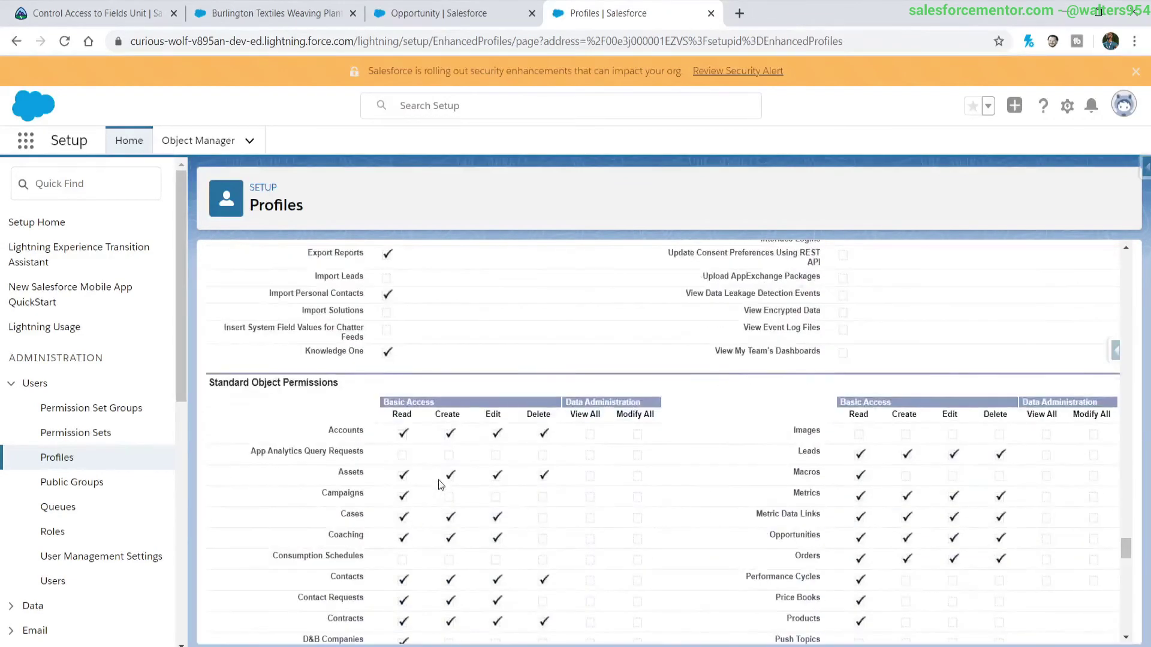
scroll(438, 480, down, 10)
scroll(437, 480, down, 6)
scroll(600, 498, up, 4)
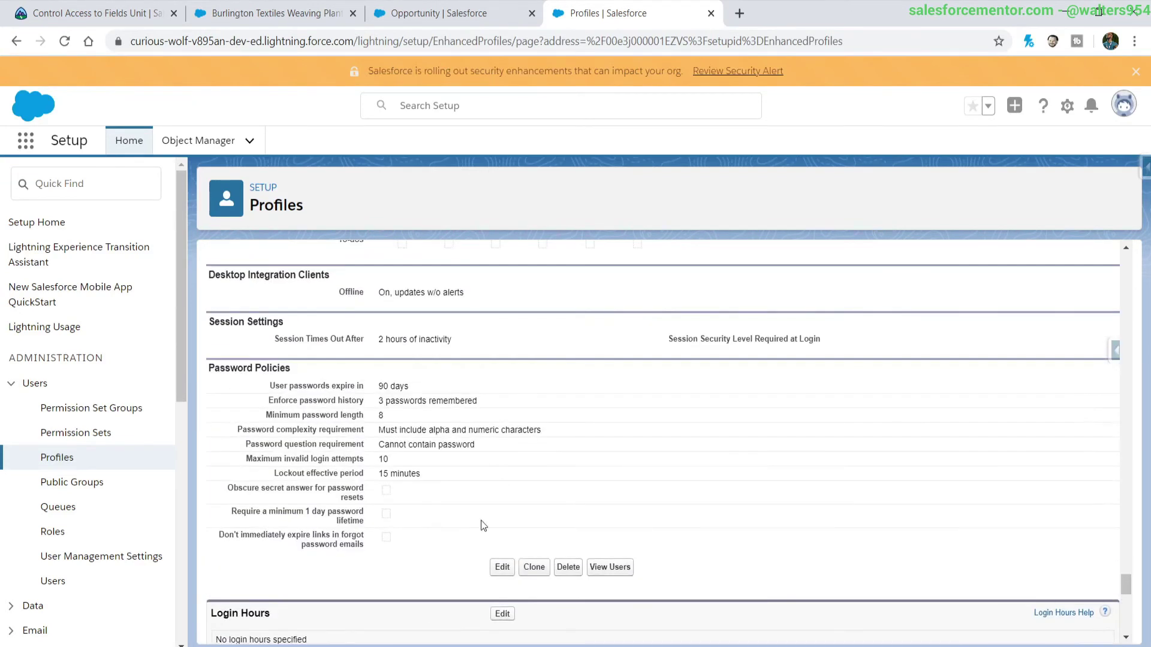
click(503, 567)
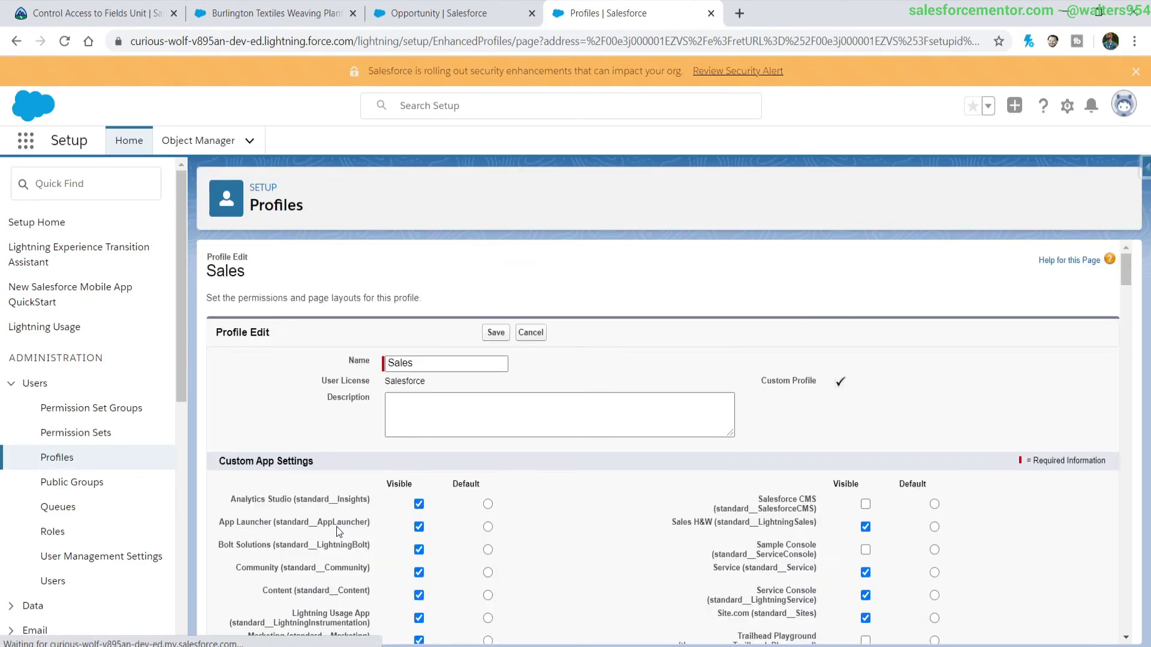
scroll(338, 531, down, 20)
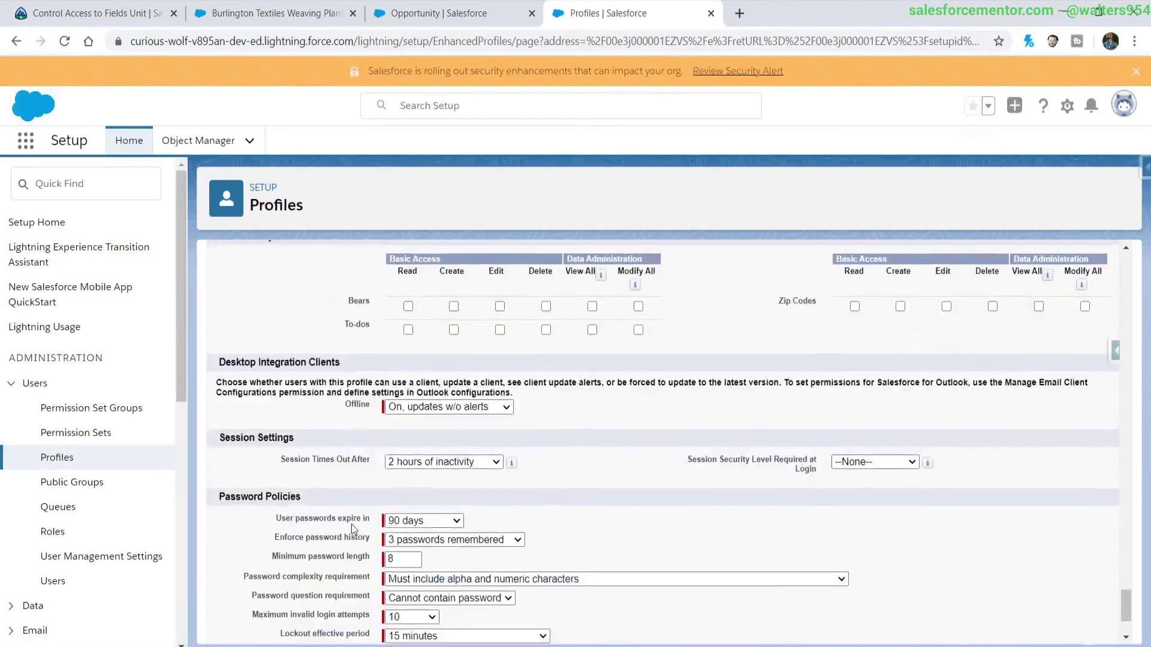
scroll(351, 524, up, 12)
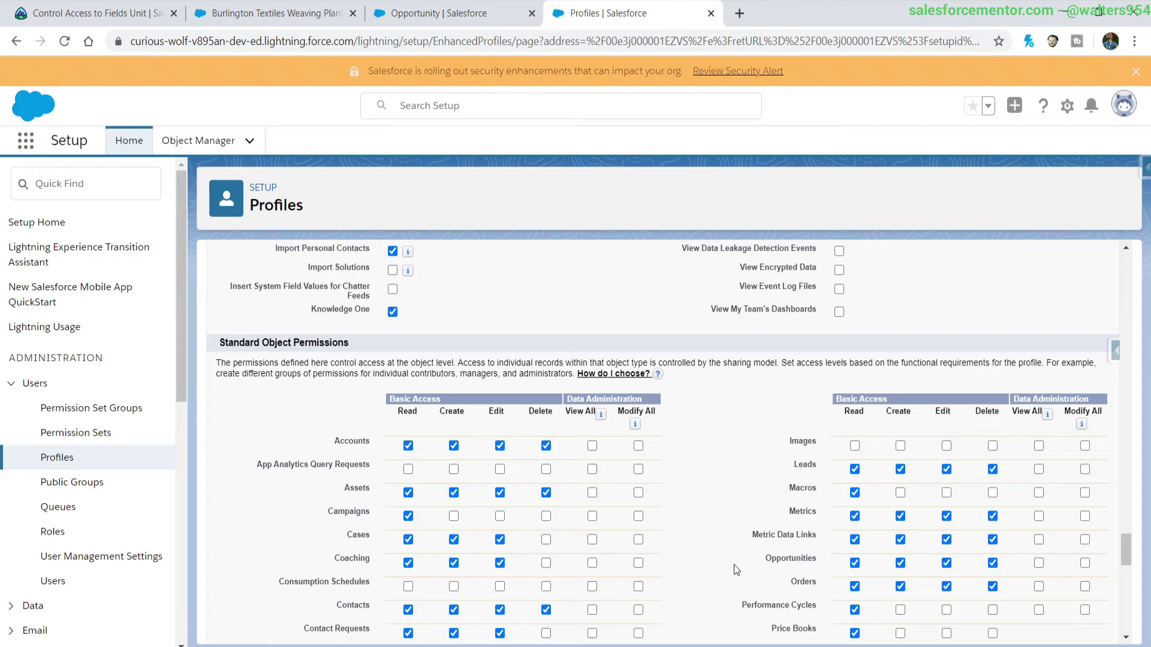
scroll(506, 458, down, 4)
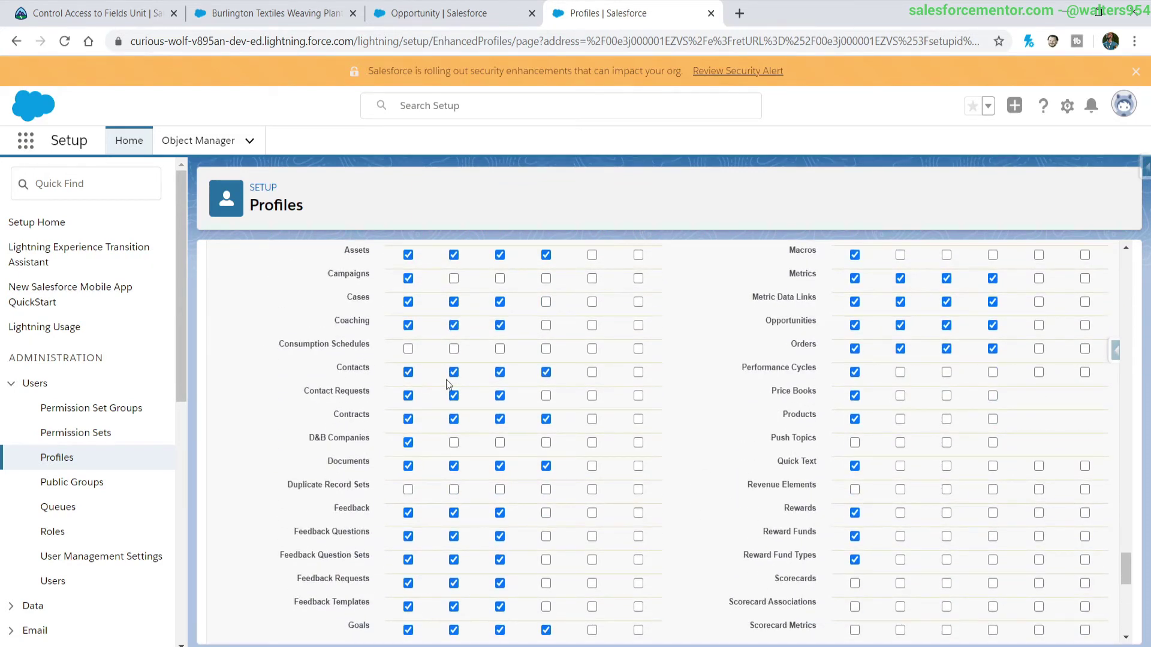
scroll(541, 458, up, 10)
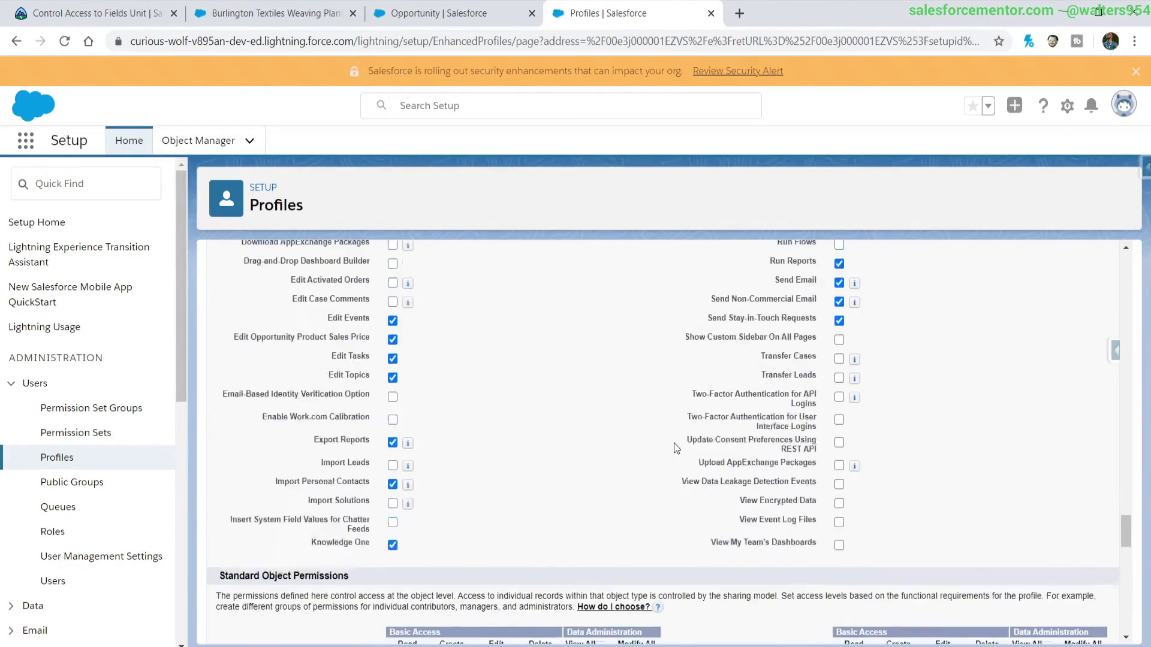
scroll(676, 448, up, 8)
scroll(659, 450, up, 20)
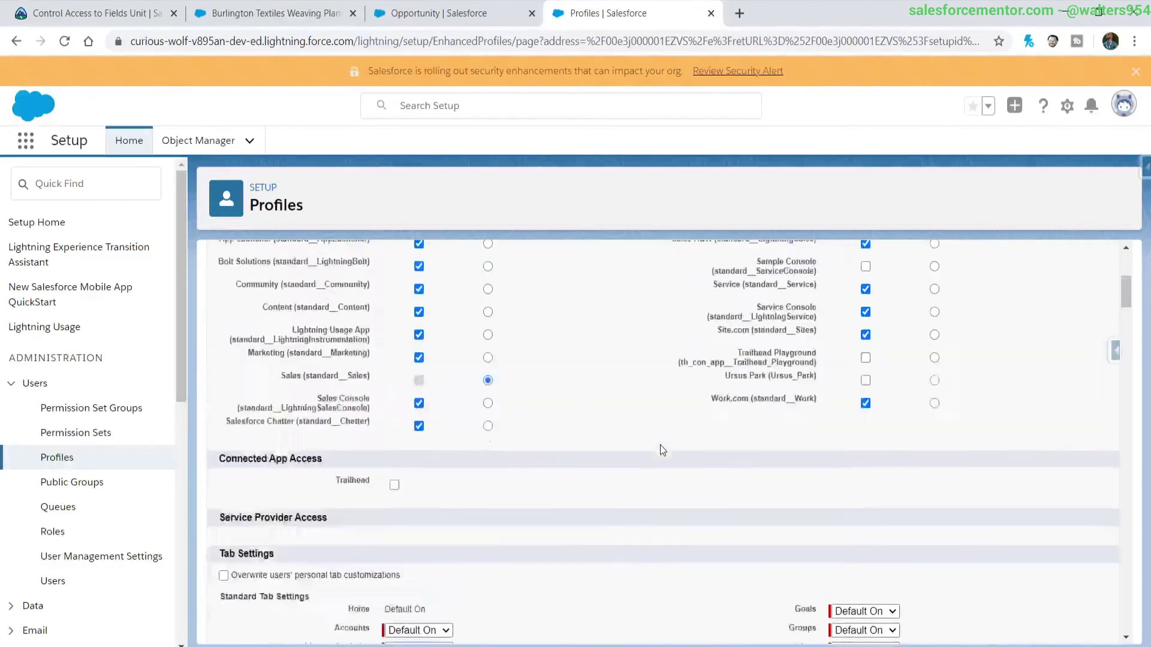
click(497, 333)
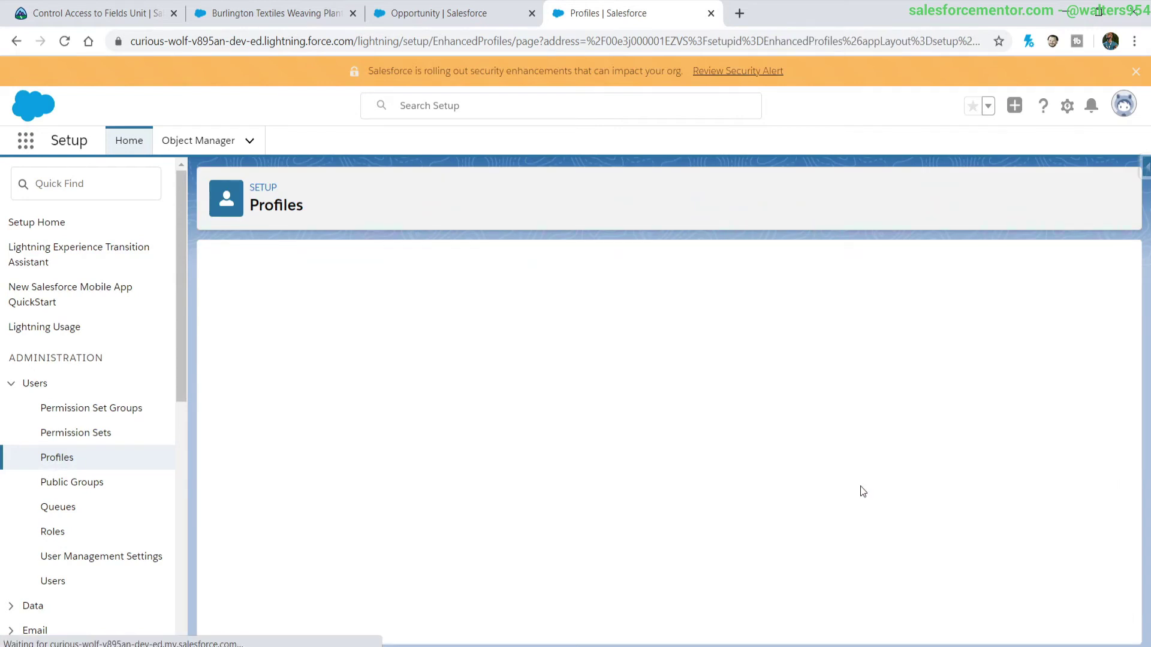
In the Sales profile's Account field-level security, remove Read and Edit access to Rating and save
scroll(485, 469, down, 3)
scroll(484, 469, down, 6)
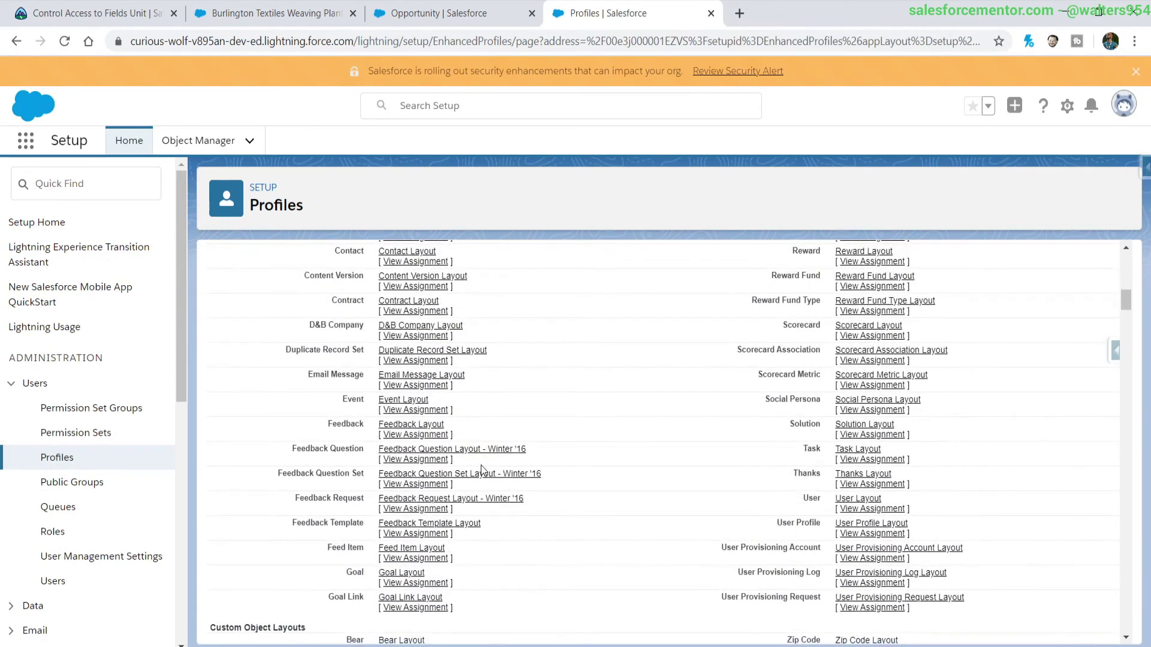
scroll(481, 465, down, 5)
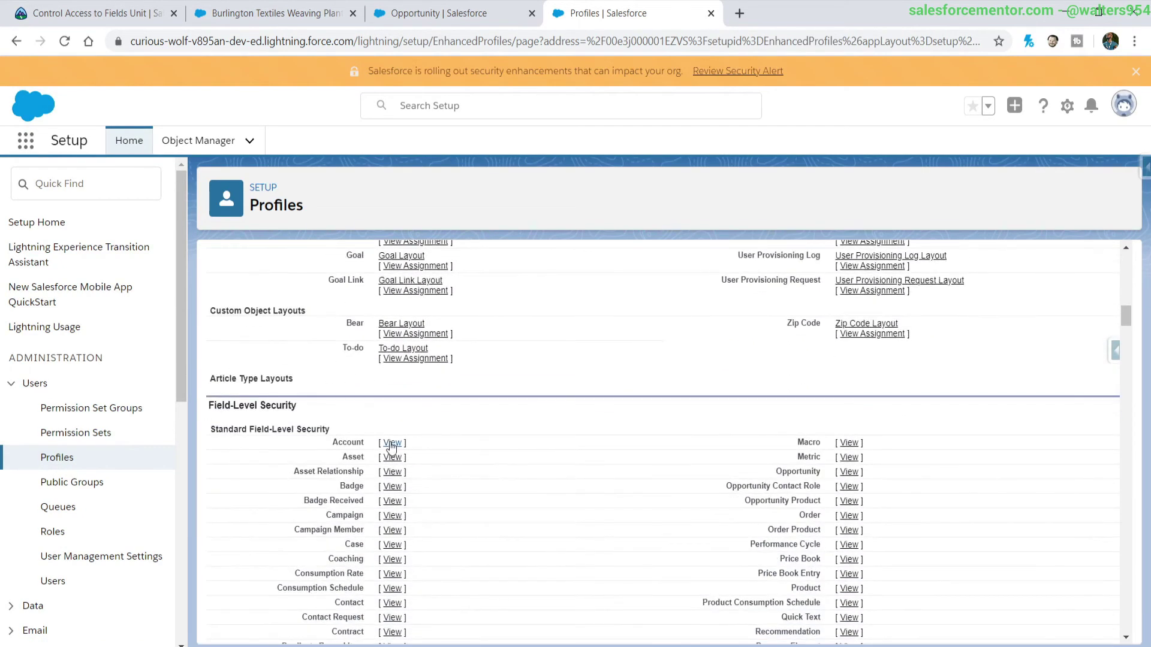
click(391, 445)
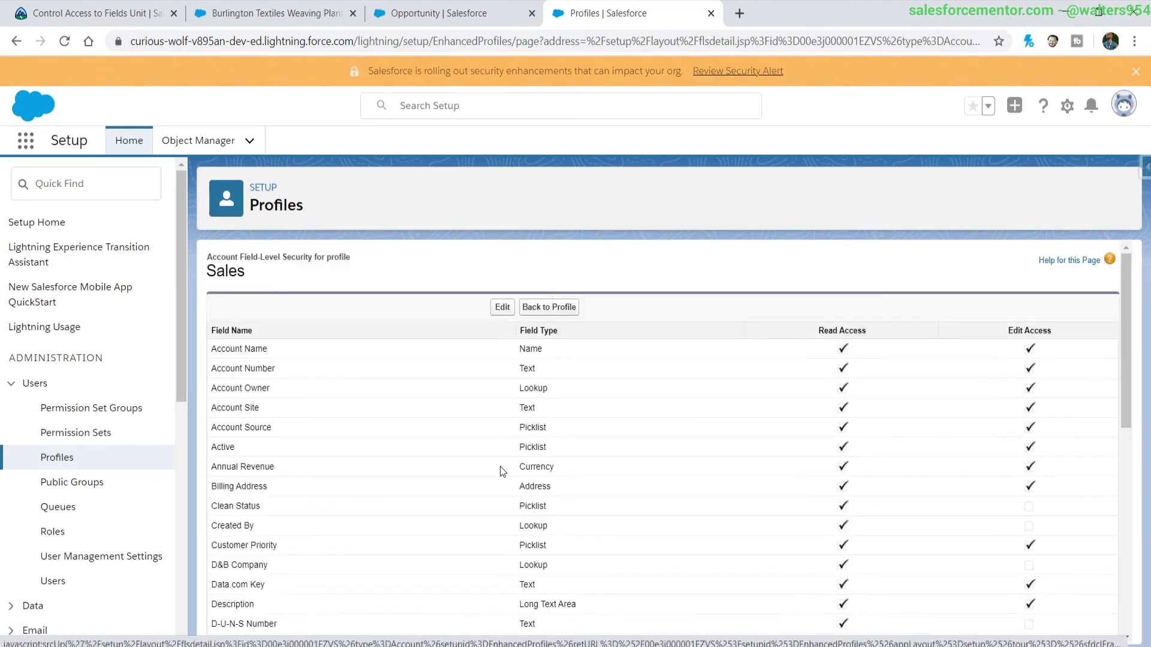
click(502, 307)
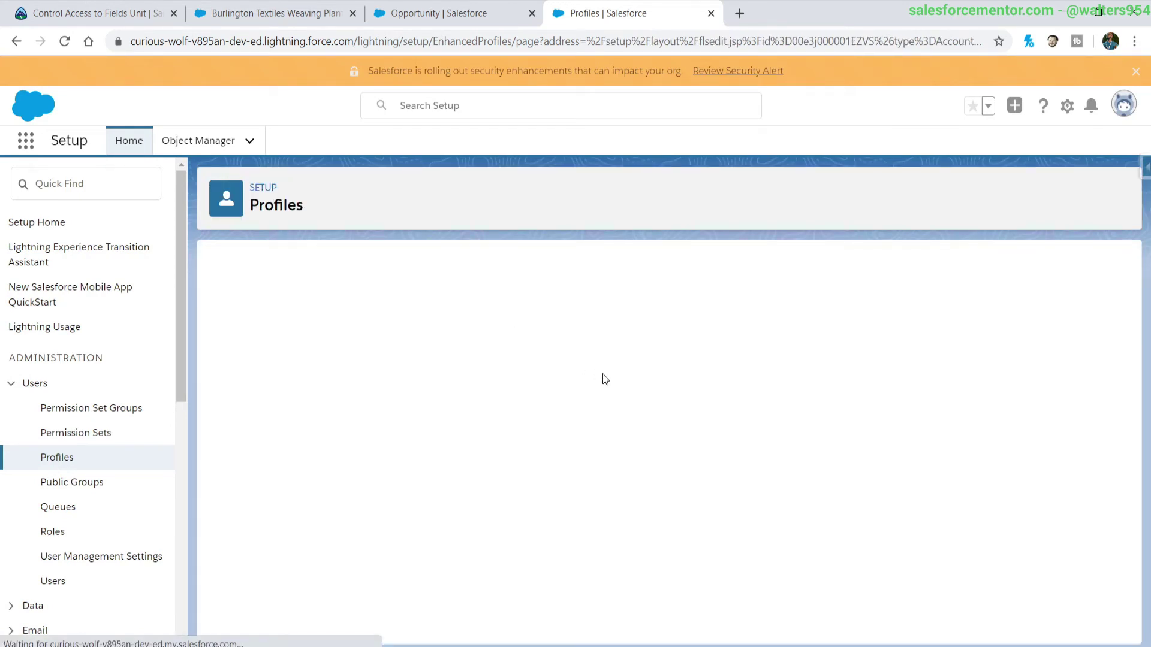
scroll(359, 511, down, 5)
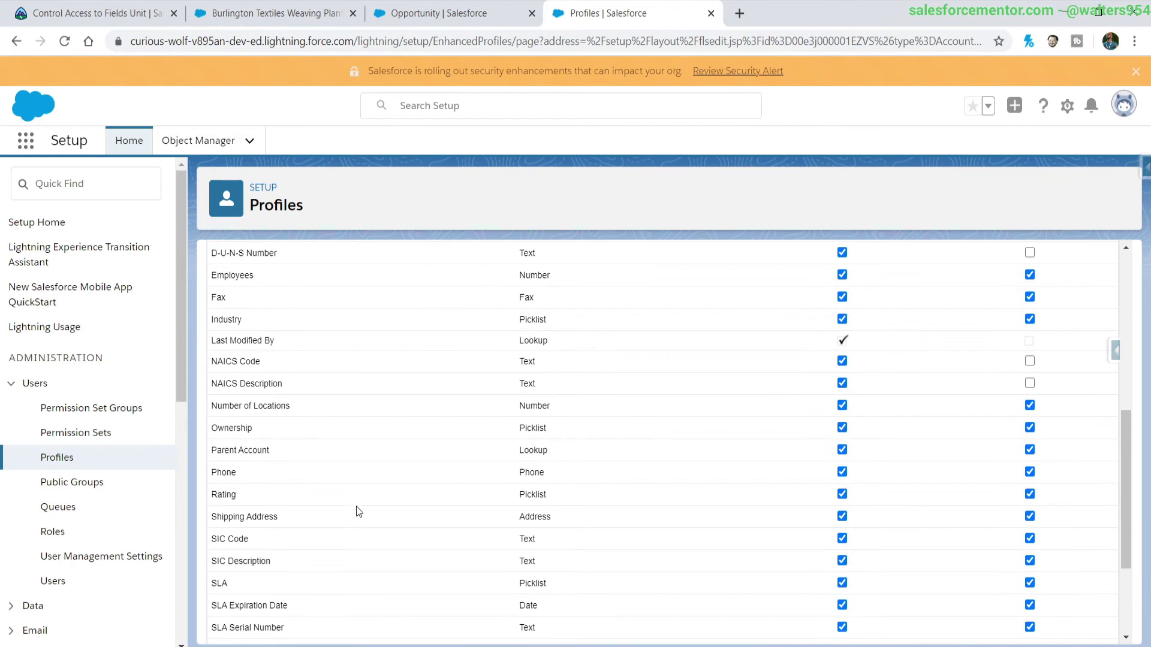
click(844, 495)
scroll(848, 501, down, 3)
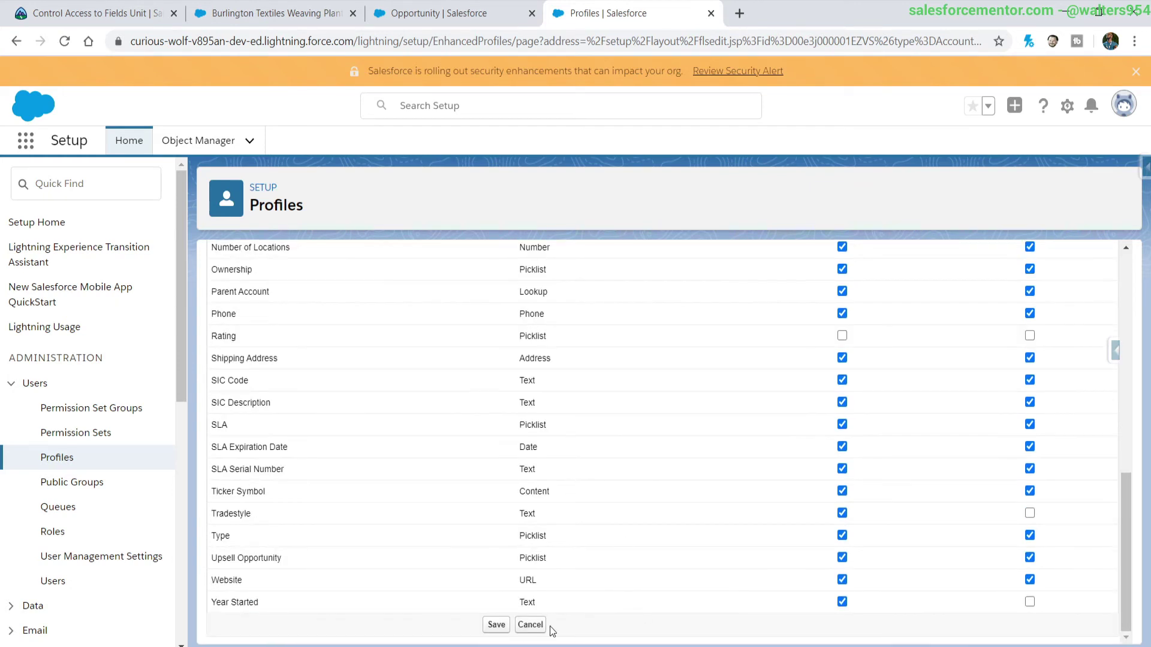
click(498, 627)
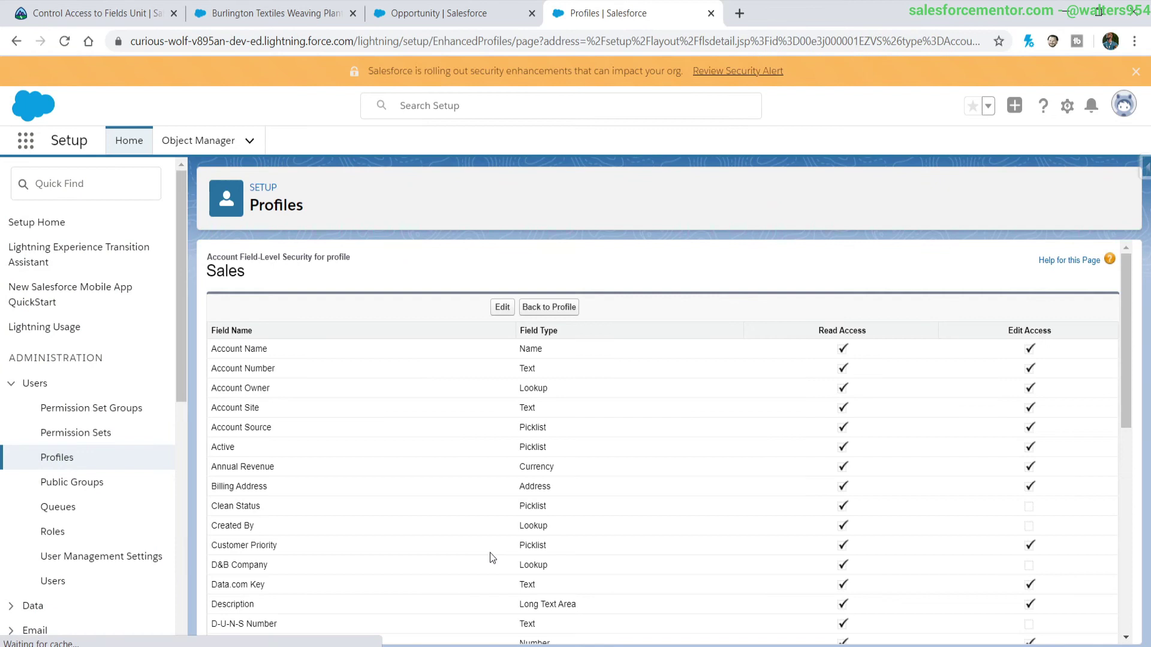
Start a new permission set labelled 'Rating', letting the API Name fill in as Rating
click(77, 433)
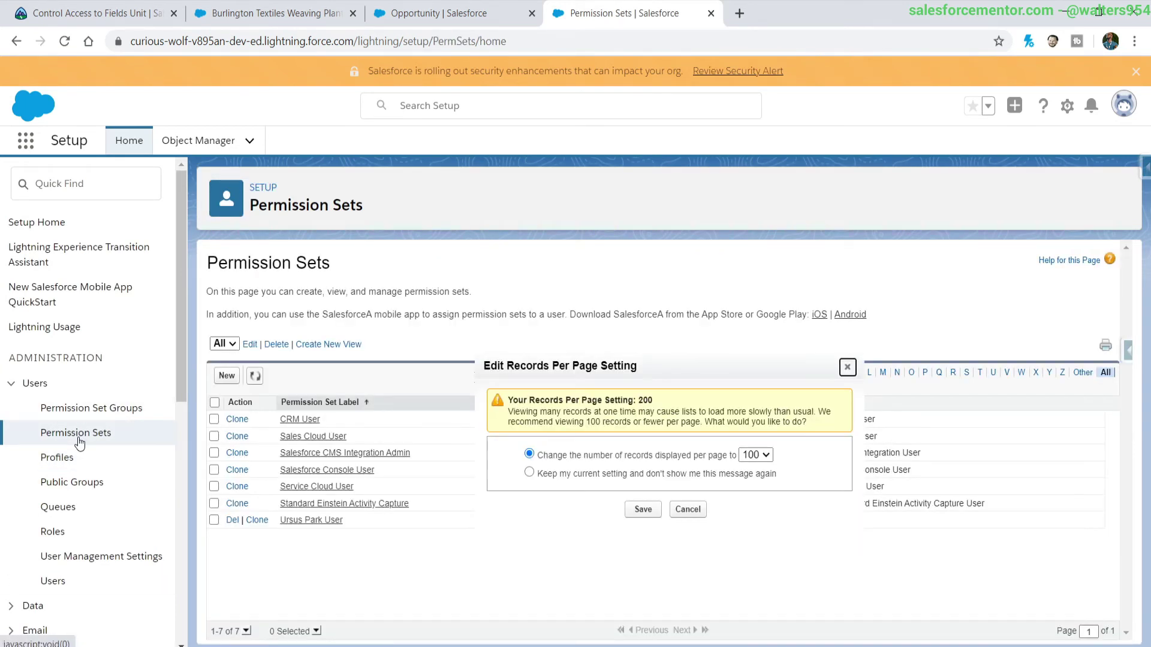
click(643, 510)
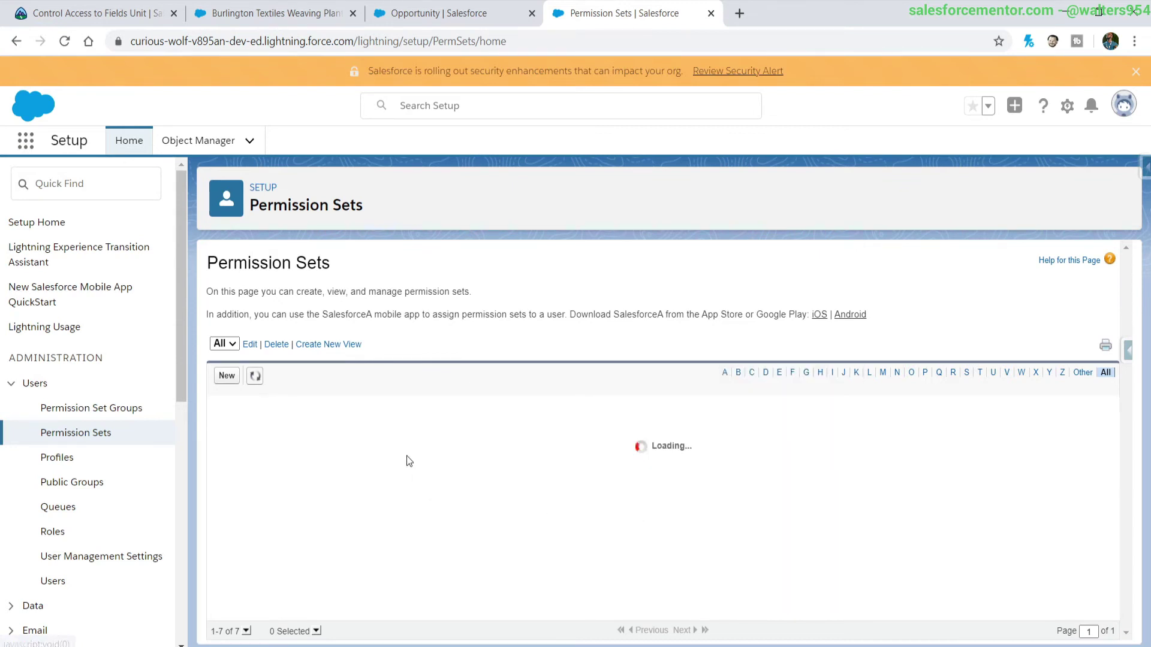
click(227, 375)
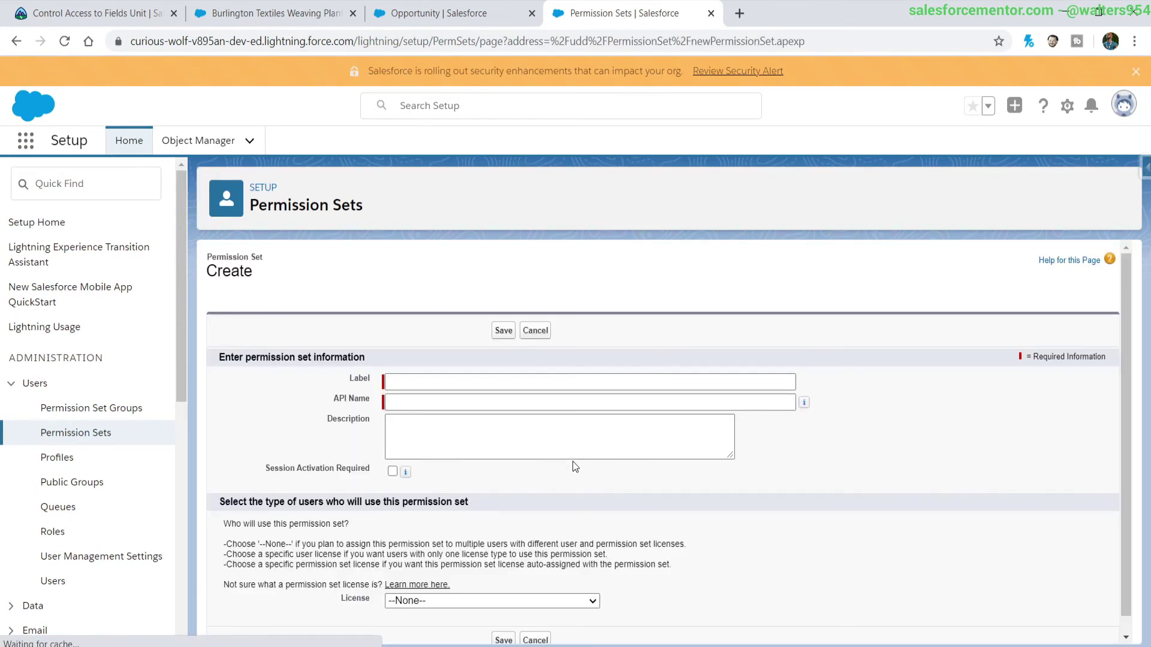
click(462, 379)
text(R)
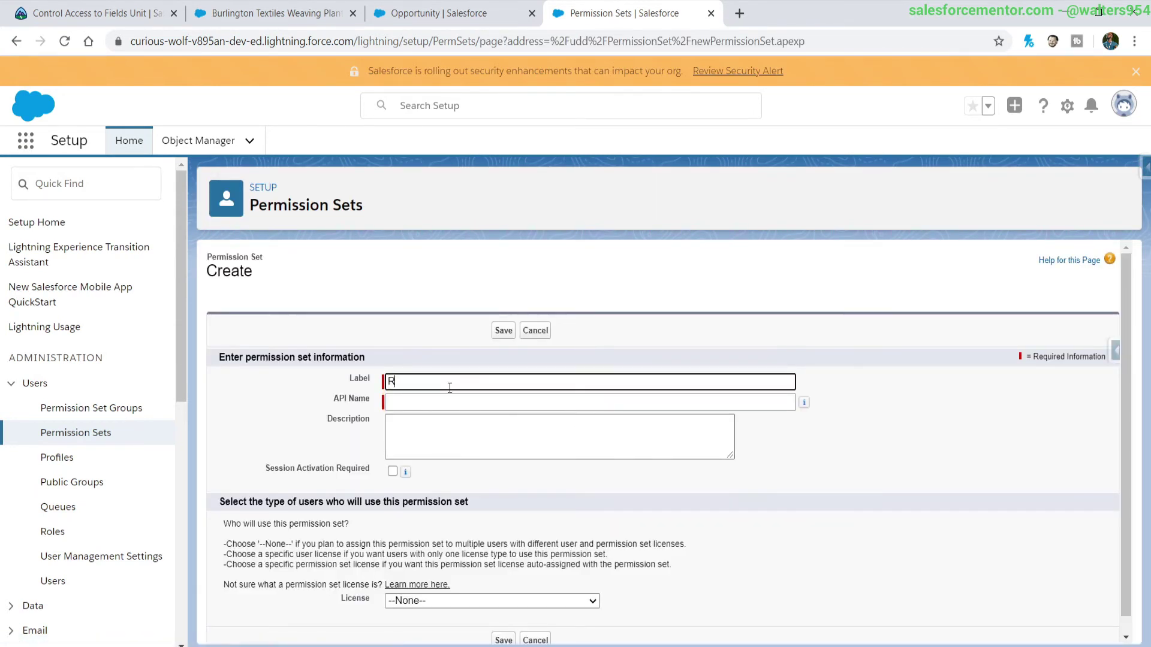
text(ating)
click(457, 401)
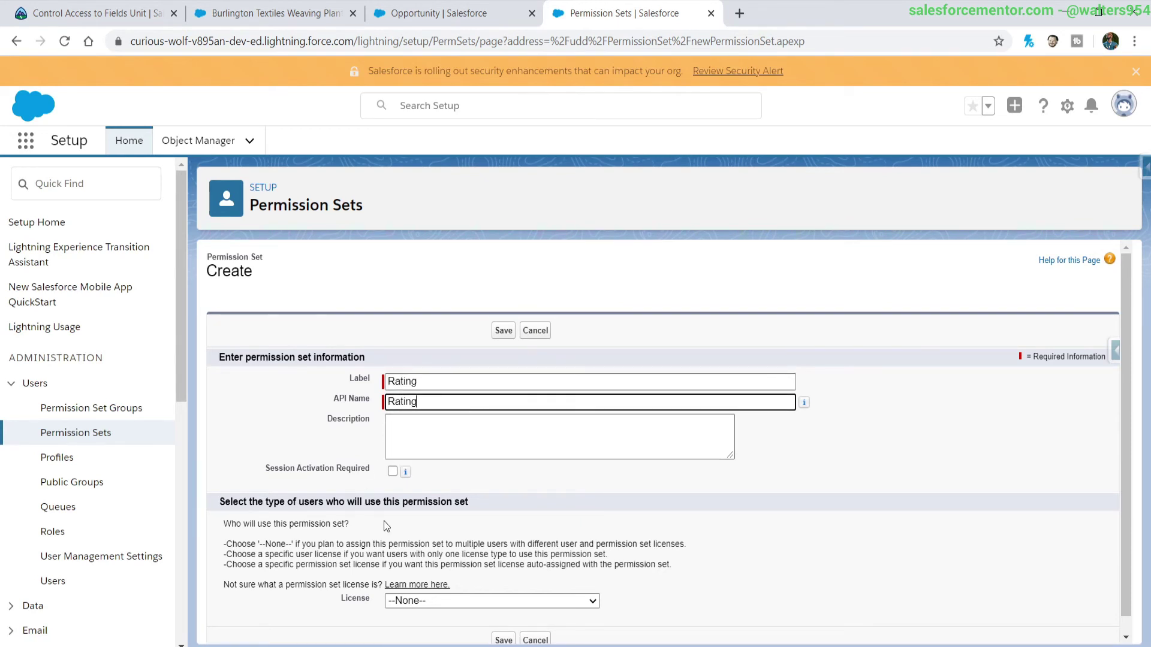
Choose the Salesforce license and save the Rating permission set
click(411, 602)
scroll(456, 450, down, 6)
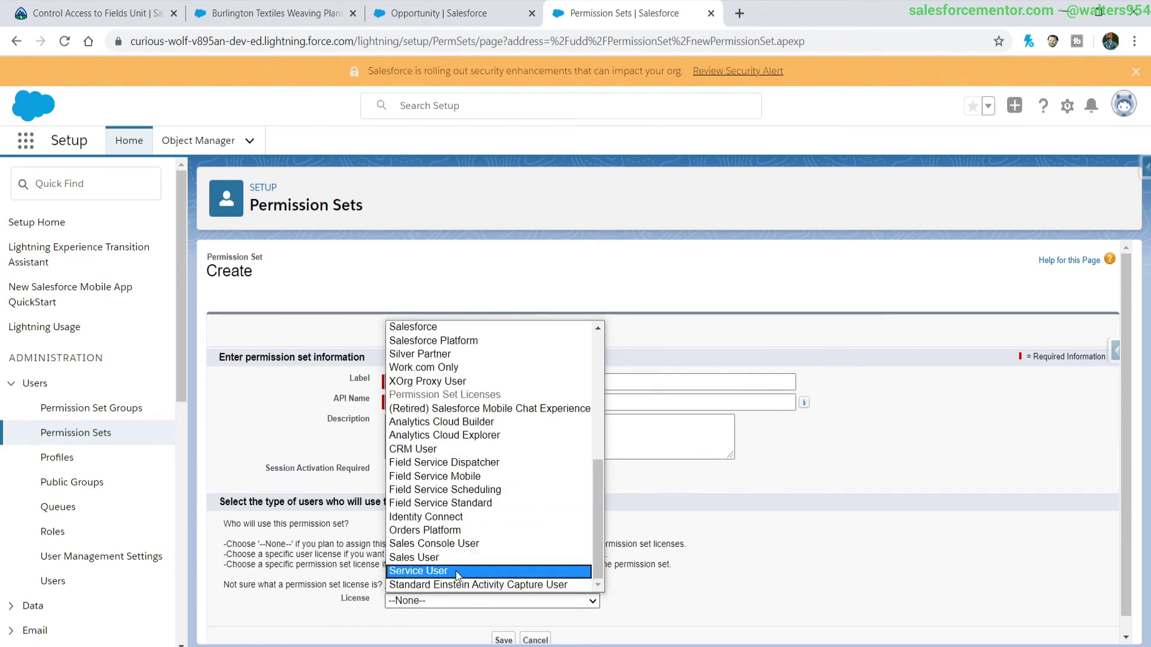
scroll(455, 571, up, 7)
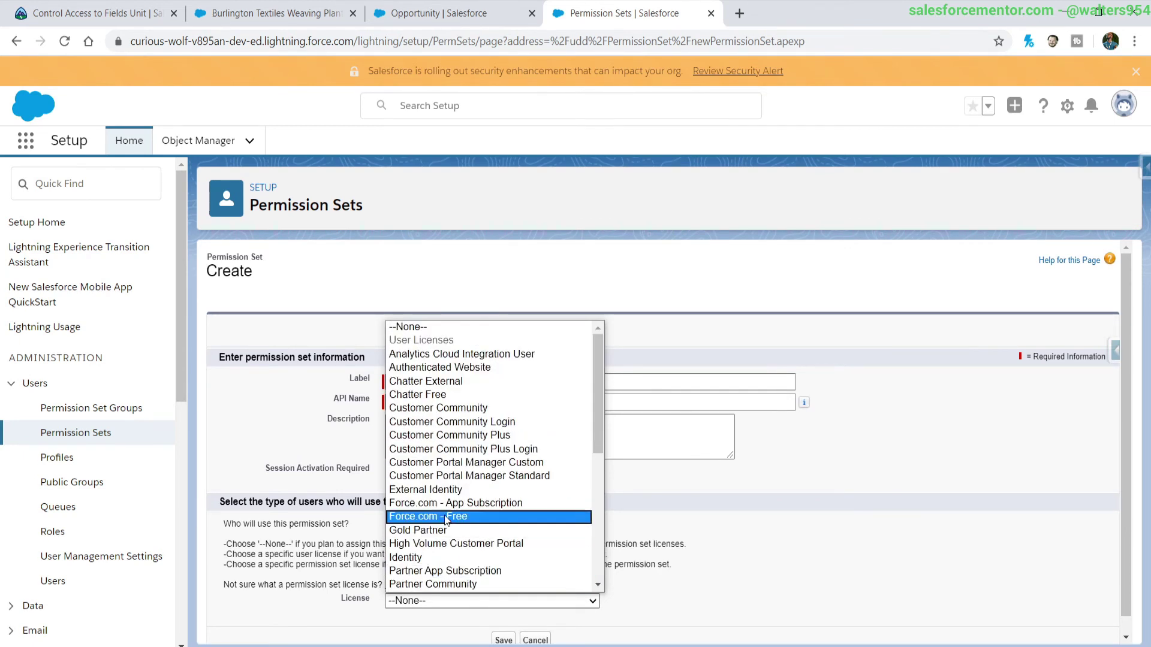
scroll(444, 515, down, 4)
click(439, 453)
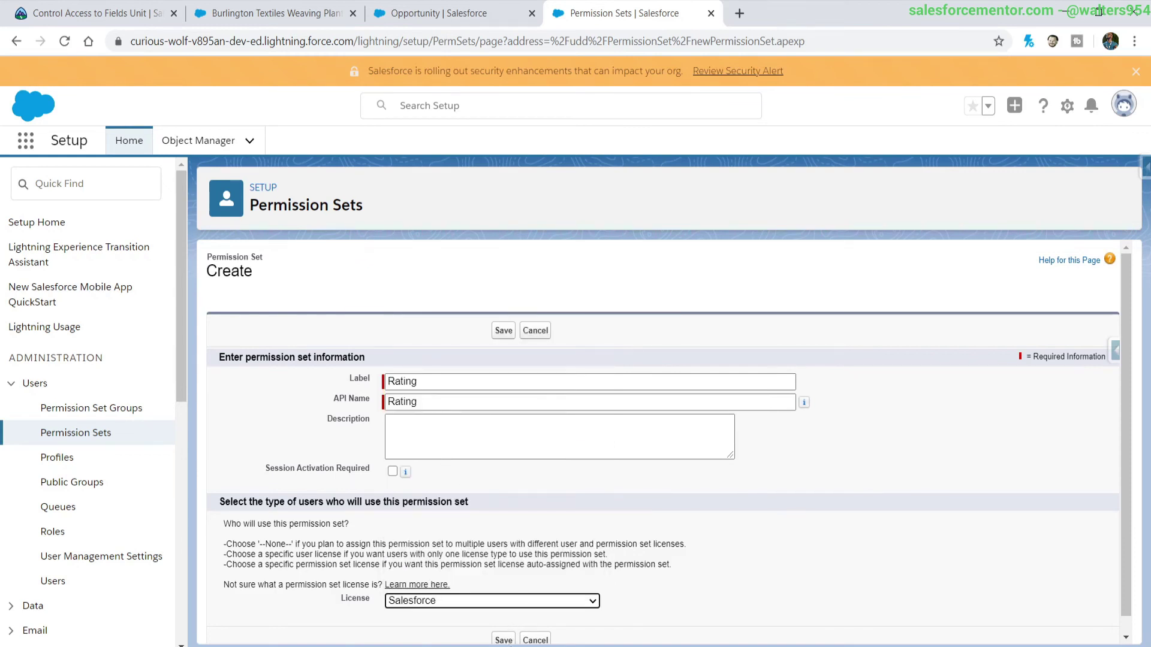
key(Return)
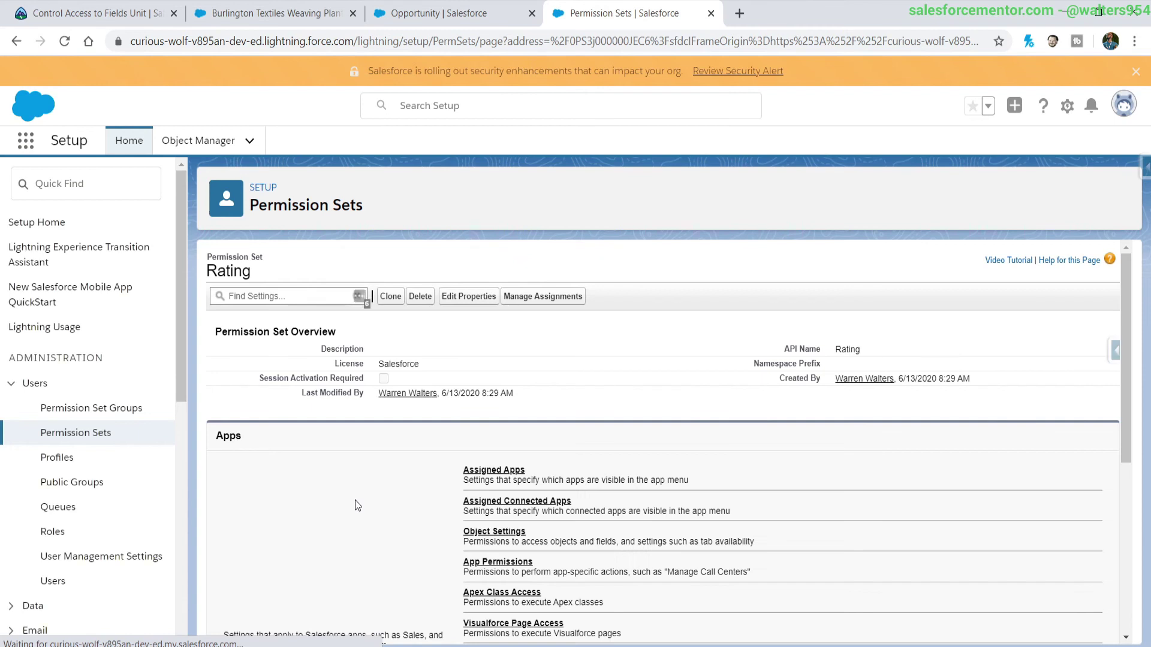
Grant the Rating permission set Read and Edit on the Account Rating field, then view its assigned users
click(263, 298)
text(account)
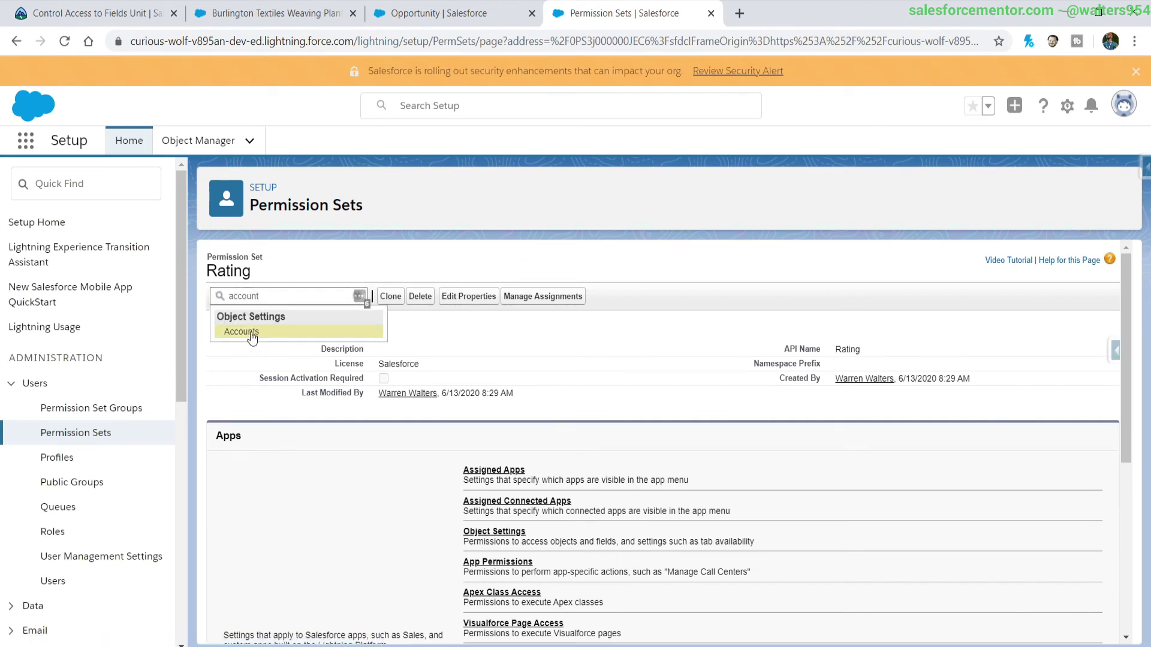
click(240, 329)
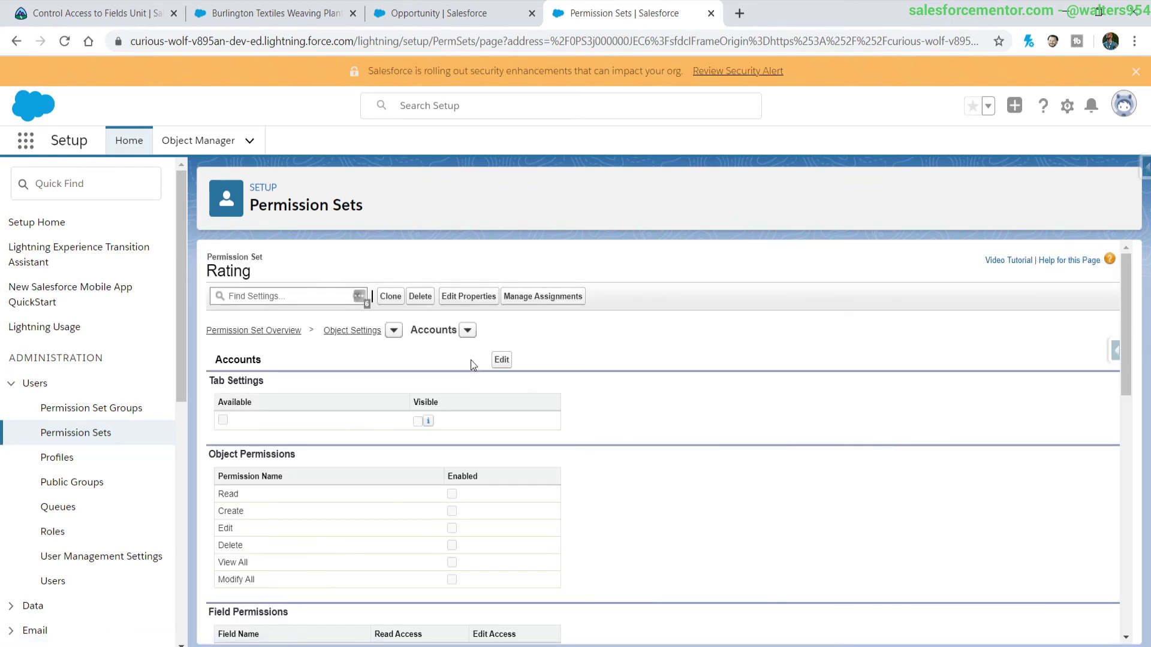
click(501, 360)
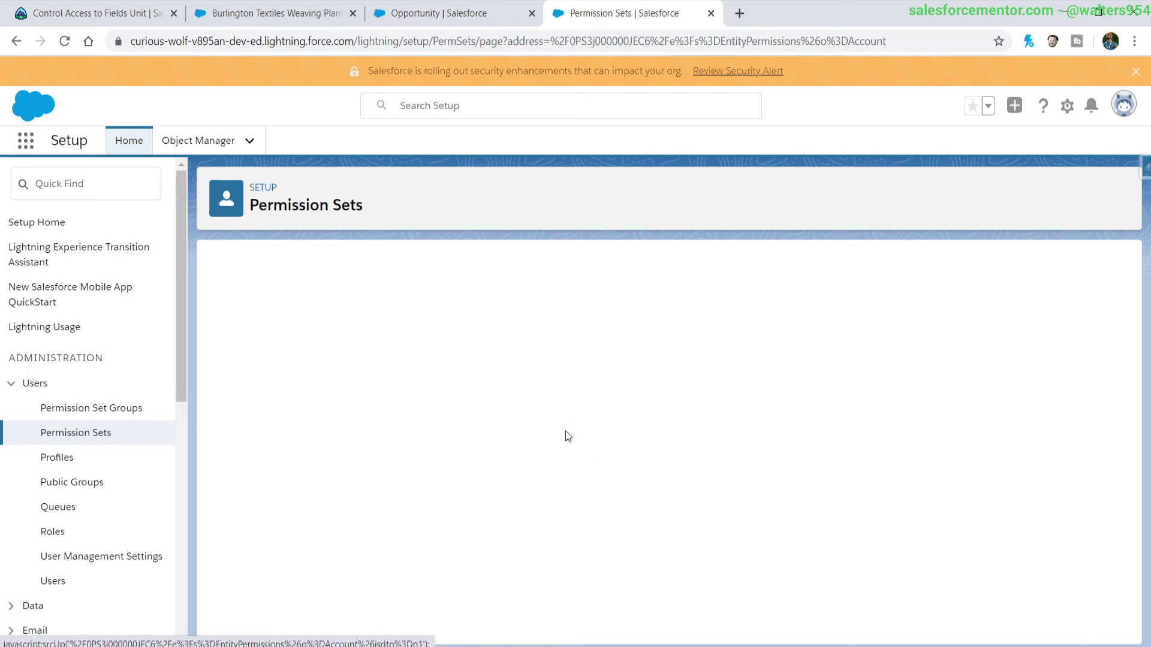
scroll(574, 447, down, 10)
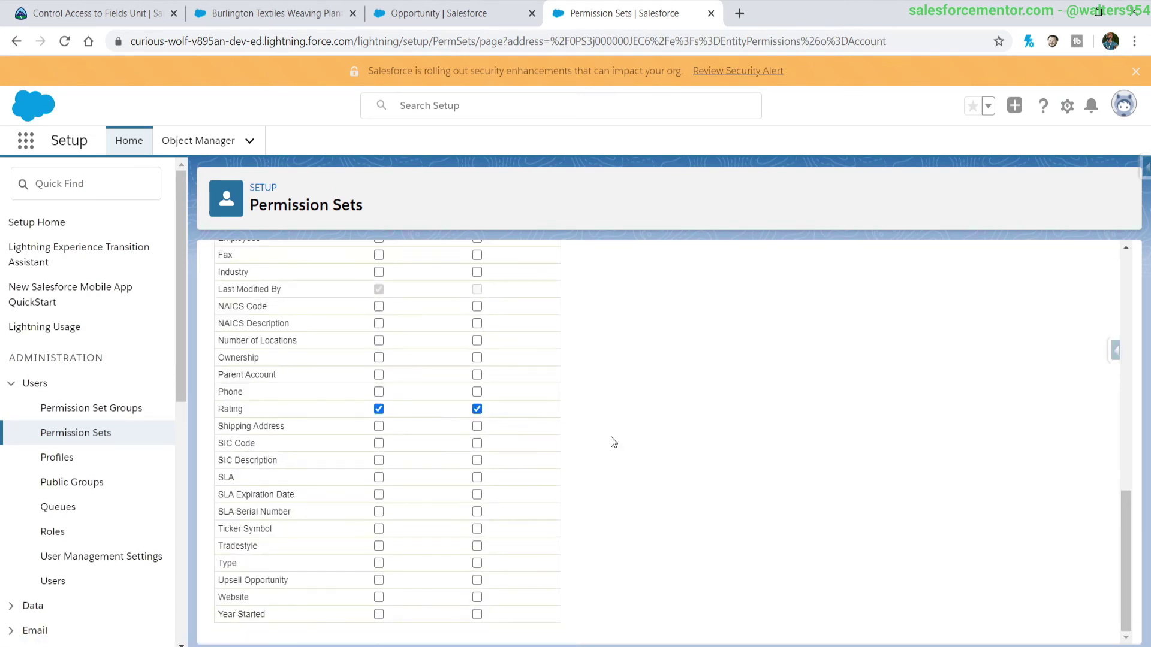
scroll(638, 447, up, 10)
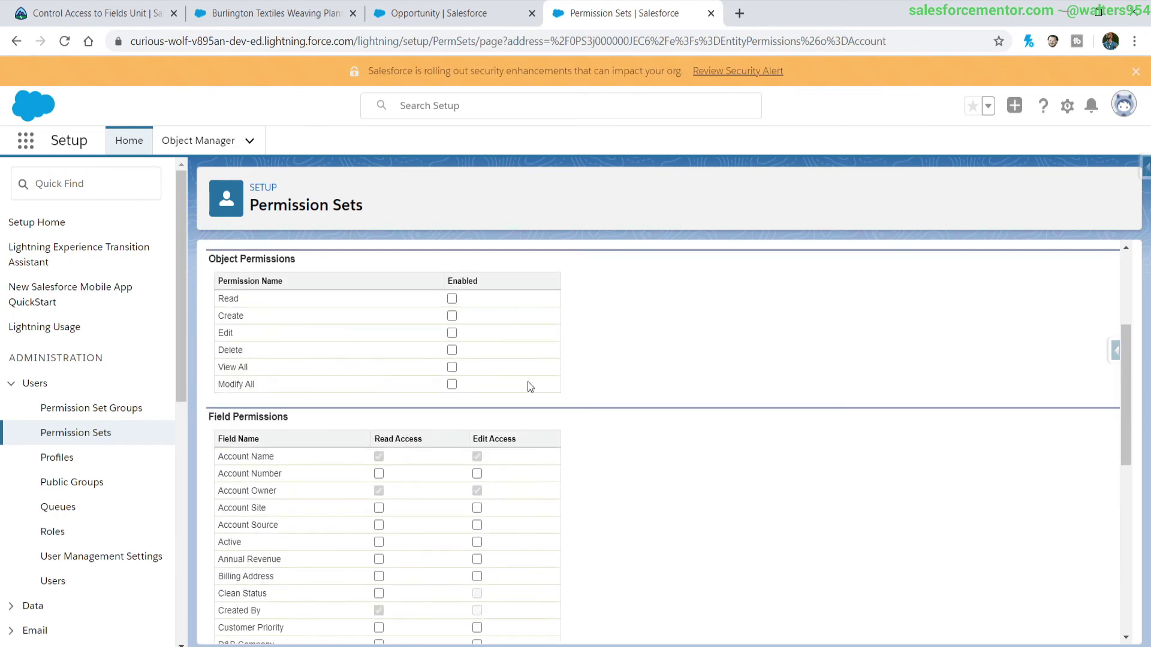
click(503, 364)
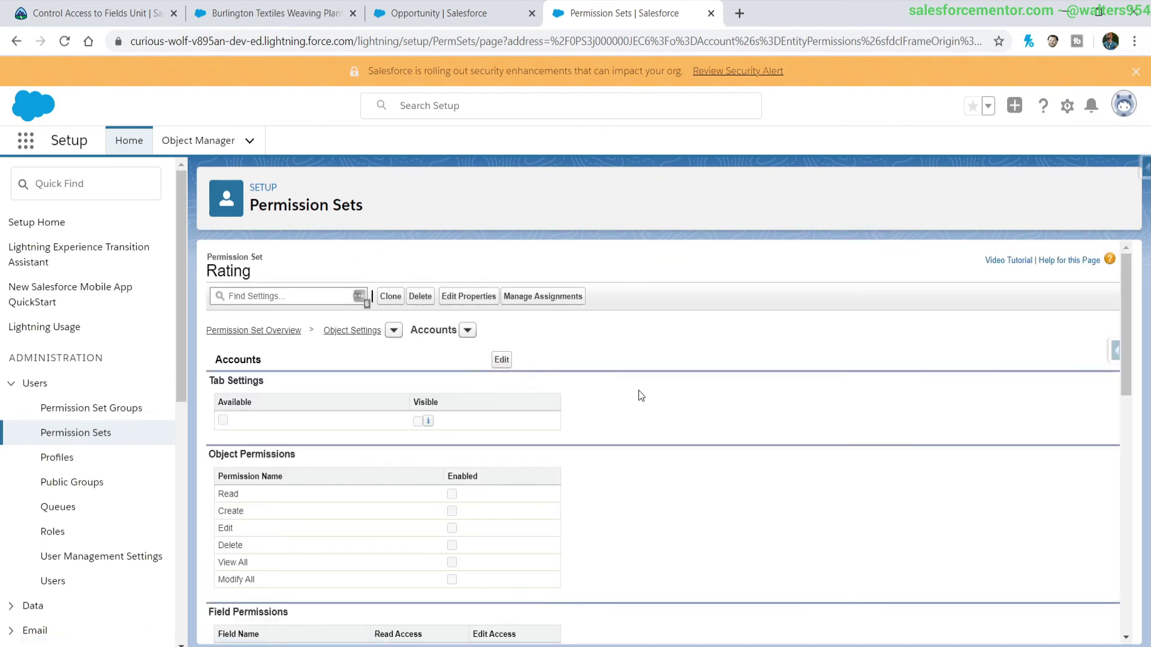
click(526, 298)
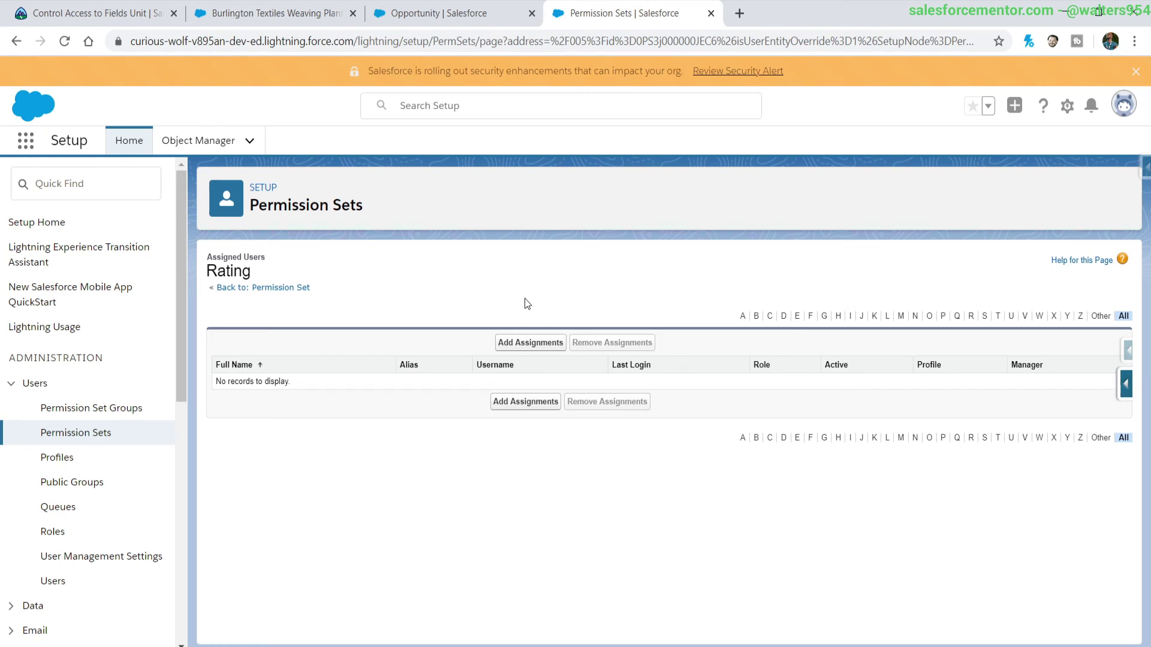
Return to the Burlington Textiles Weaving Plant Generator opportunity and show its Details
click(258, 13)
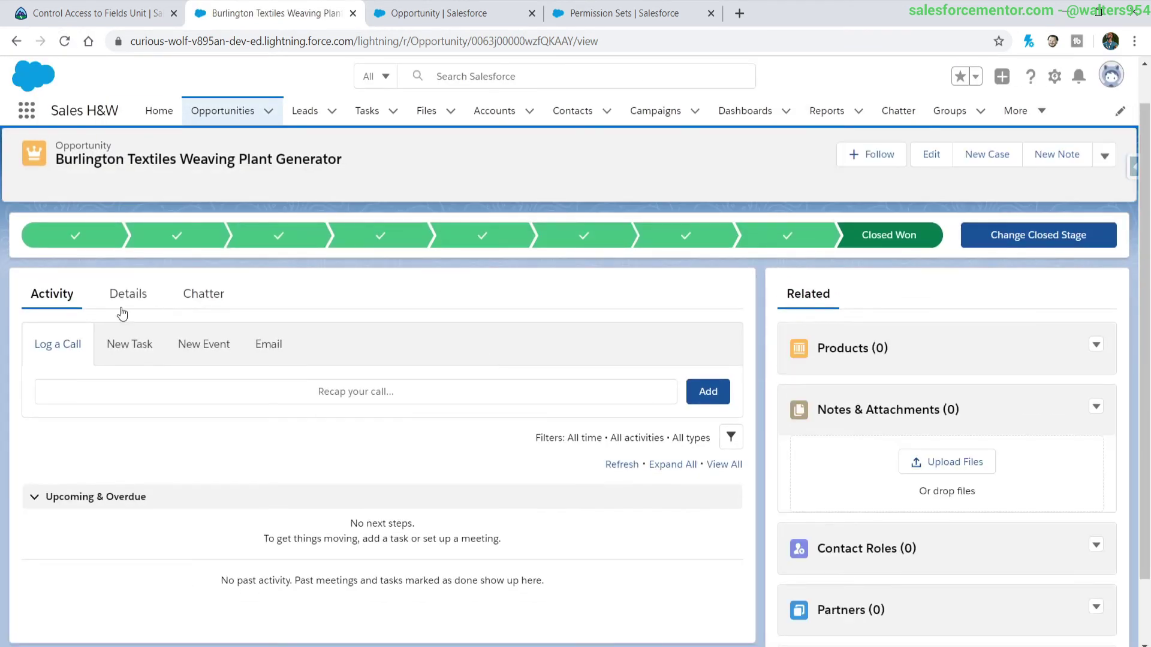
click(123, 312)
scroll(333, 389, down, 2)
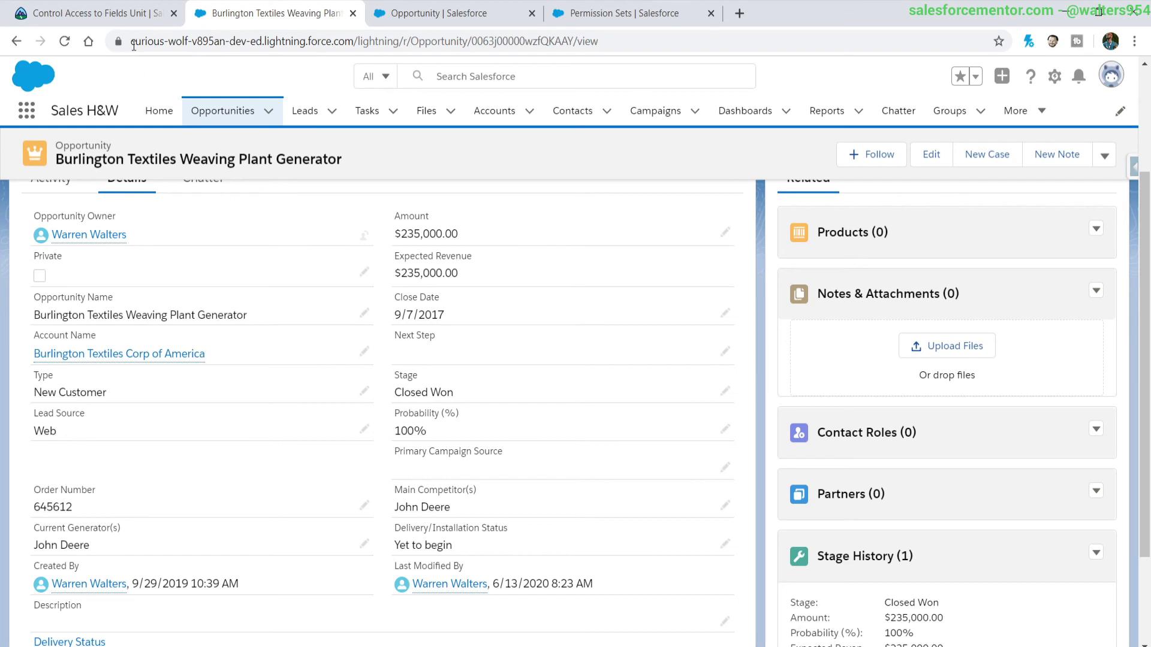
Run the Trailhead challenge check, see it fail on Sales profile Account permissions, and return to Salesforce
click(123, 17)
scroll(329, 499, down, 1)
click(312, 536)
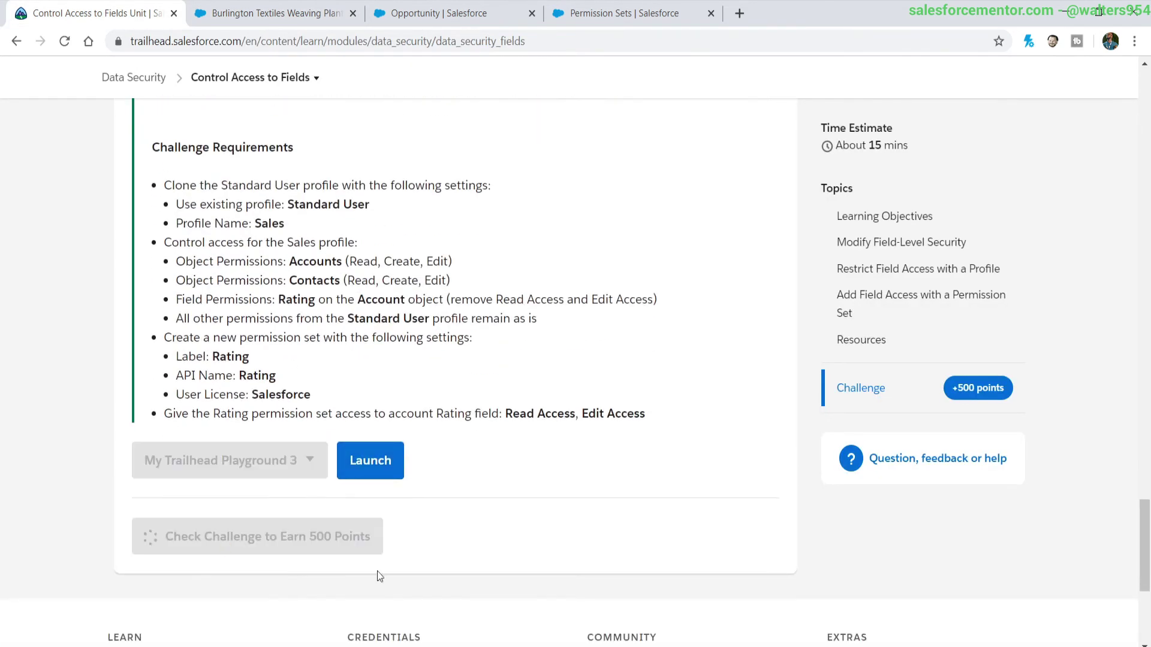
scroll(547, 567, up, 1)
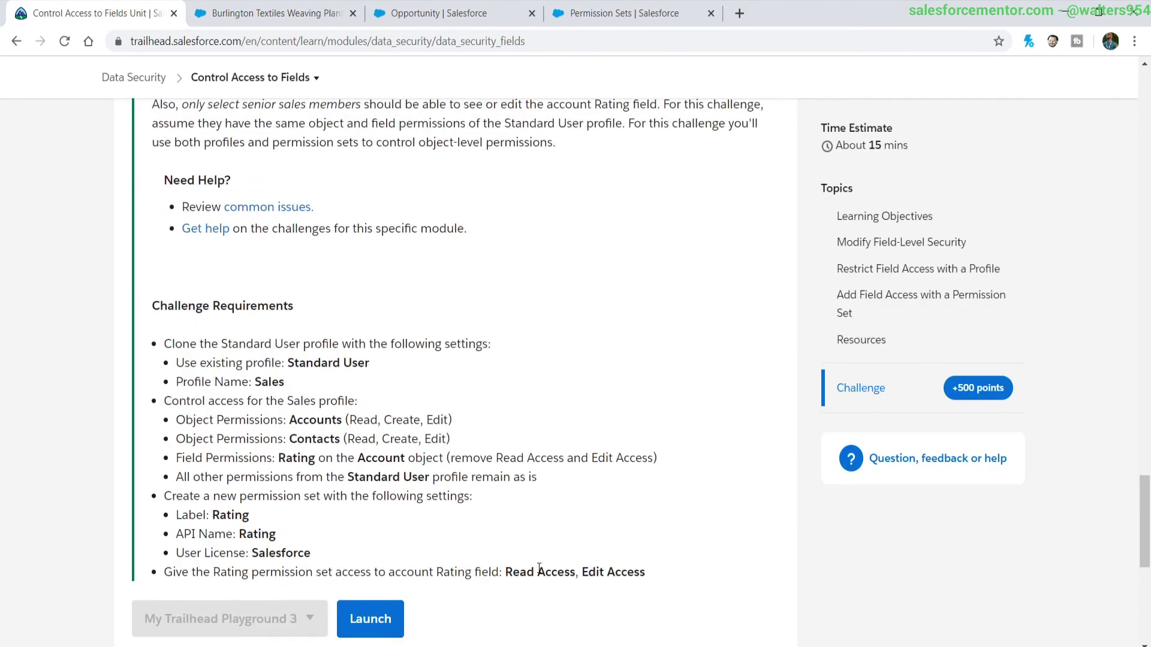
scroll(539, 568, down, 1)
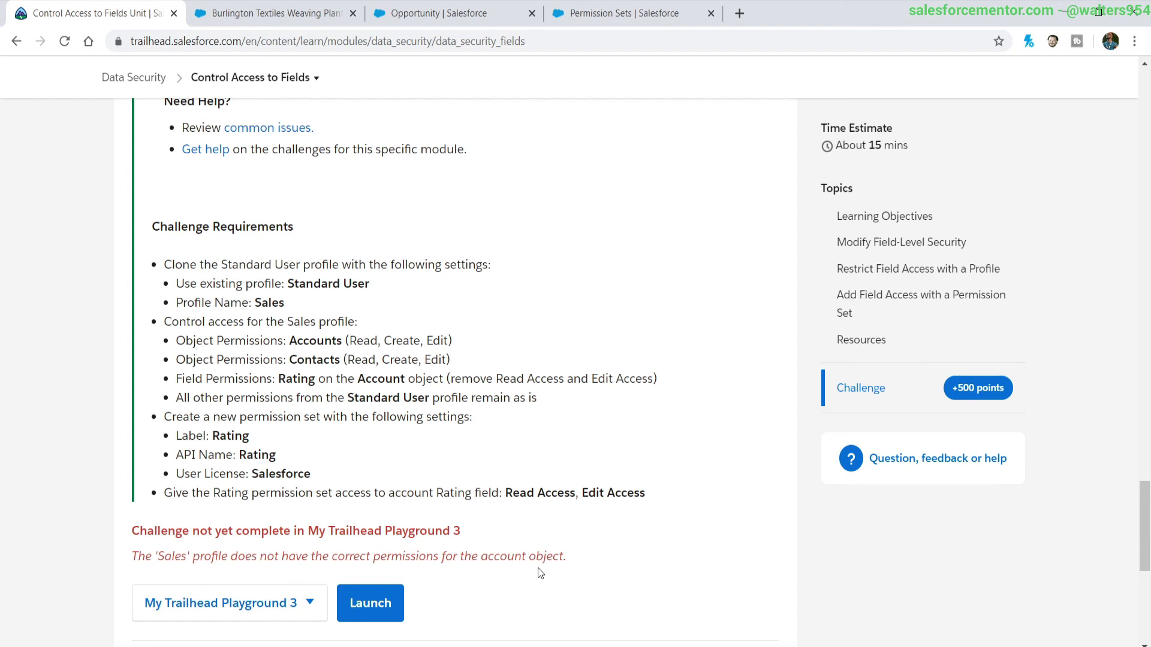
click(623, 13)
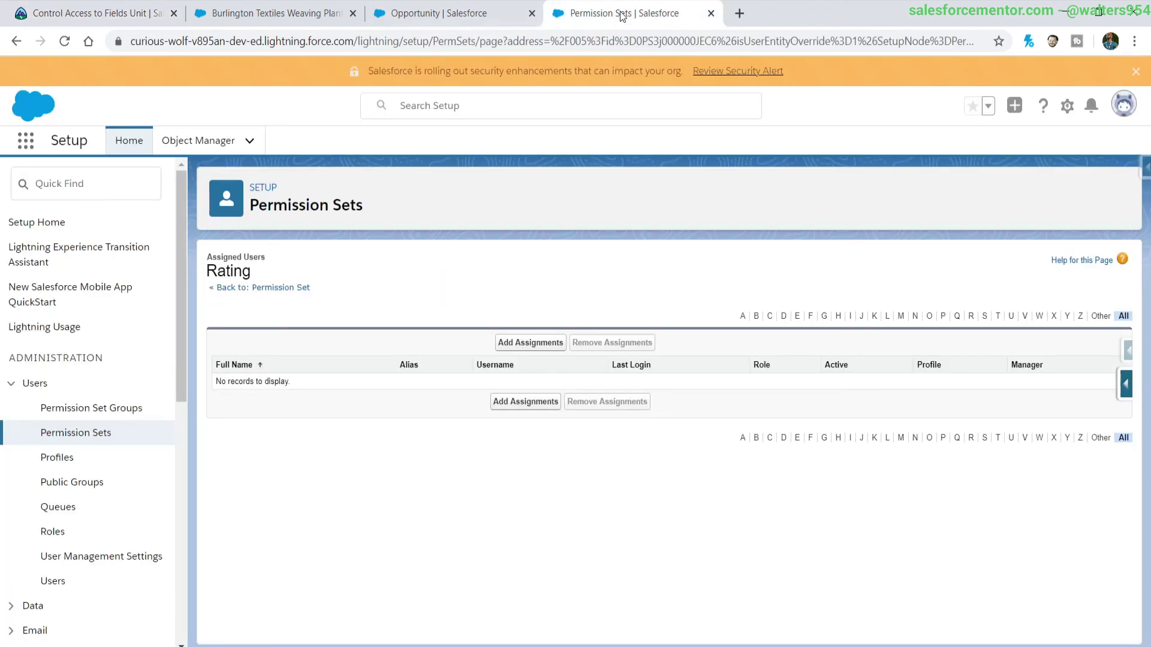
Open the Sales profile from the Profiles list for editing
click(47, 460)
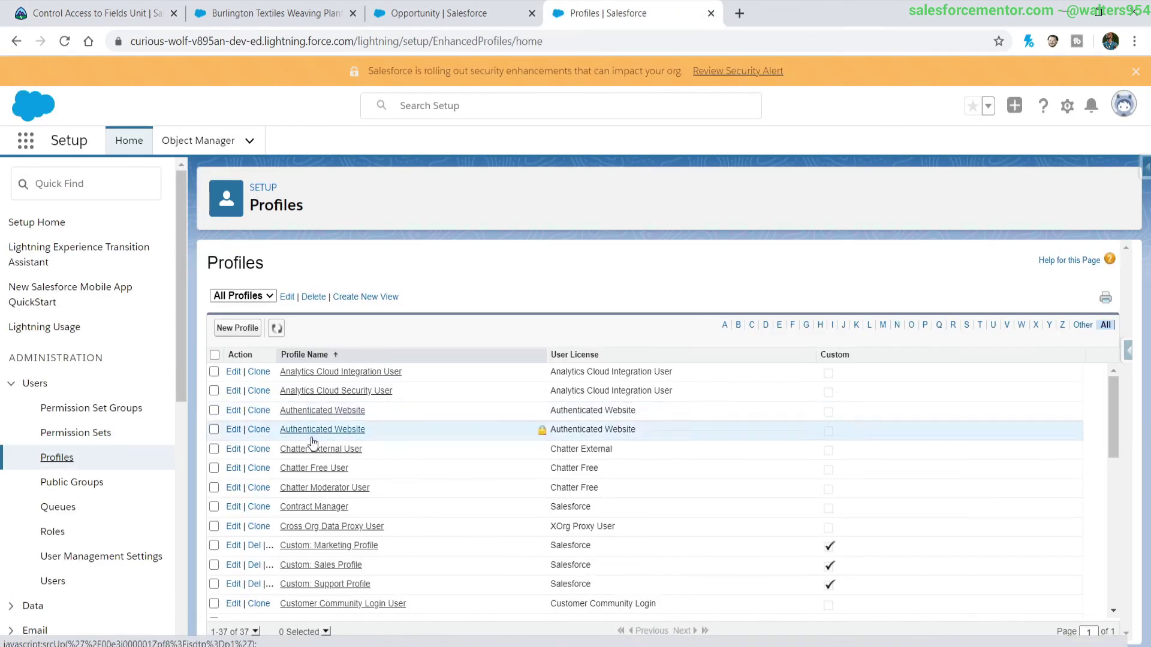
scroll(312, 442, down, 8)
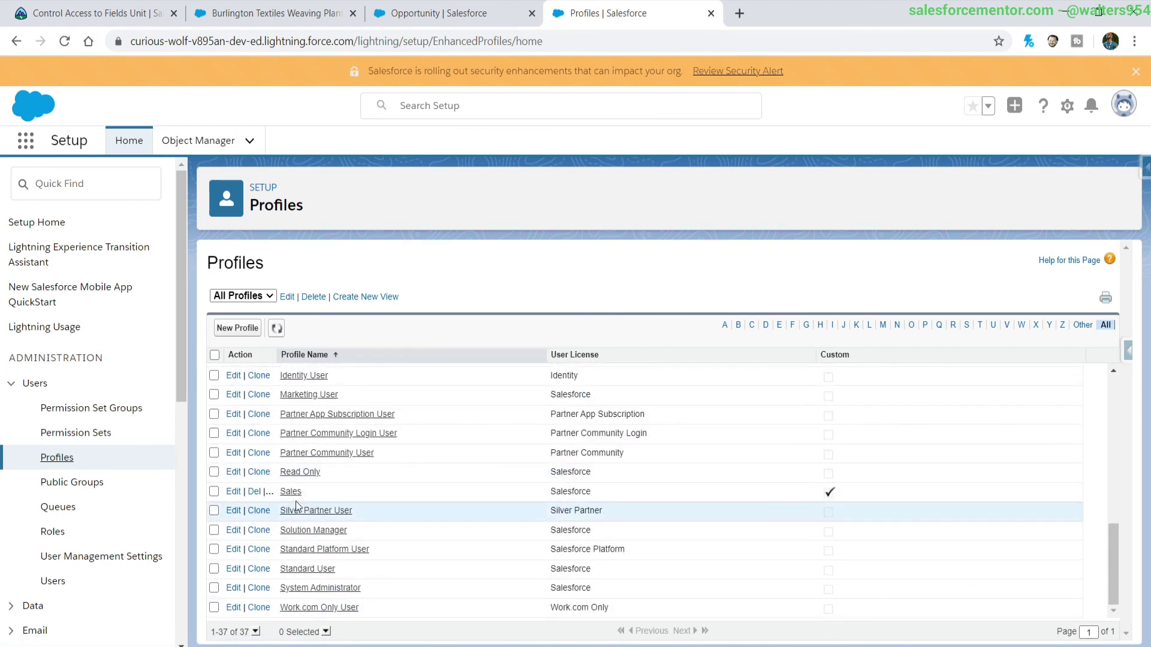
click(291, 492)
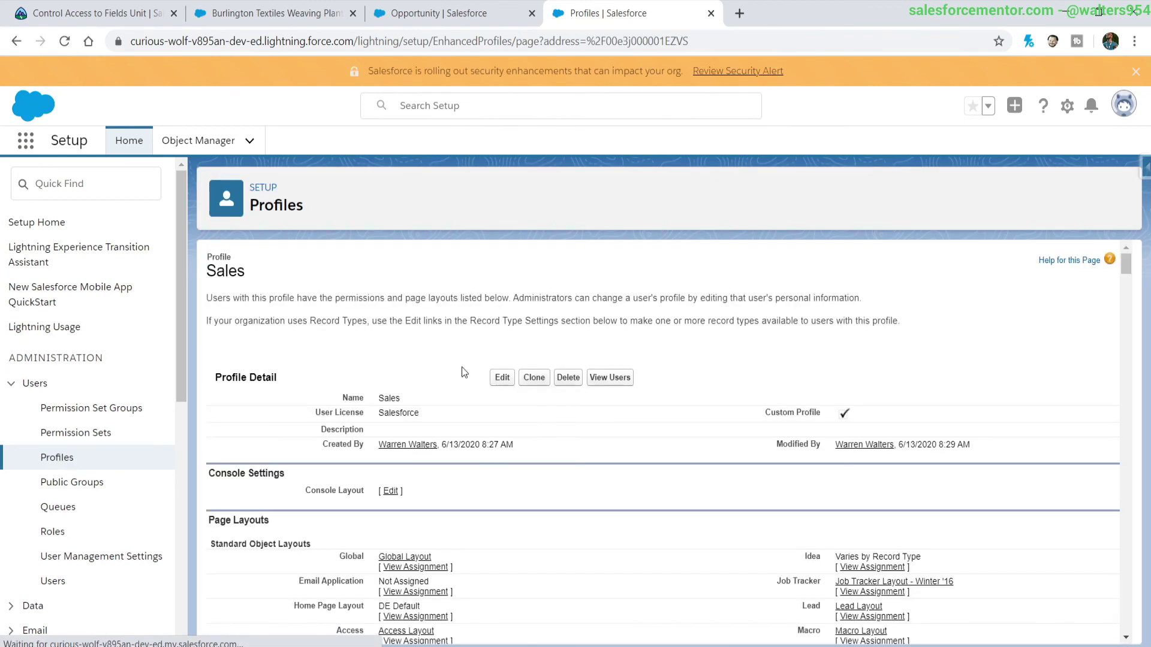
click(505, 393)
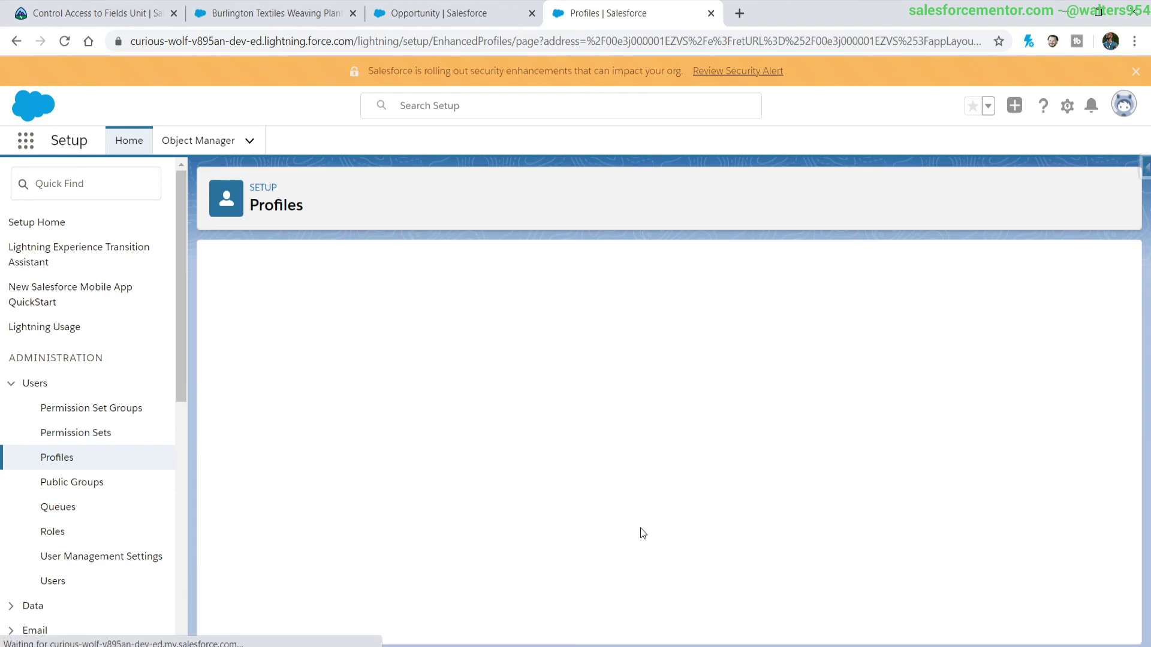
Remove the Delete permission on Contacts, accept the warning, and save the Sales profile
scroll(515, 486, down, 20)
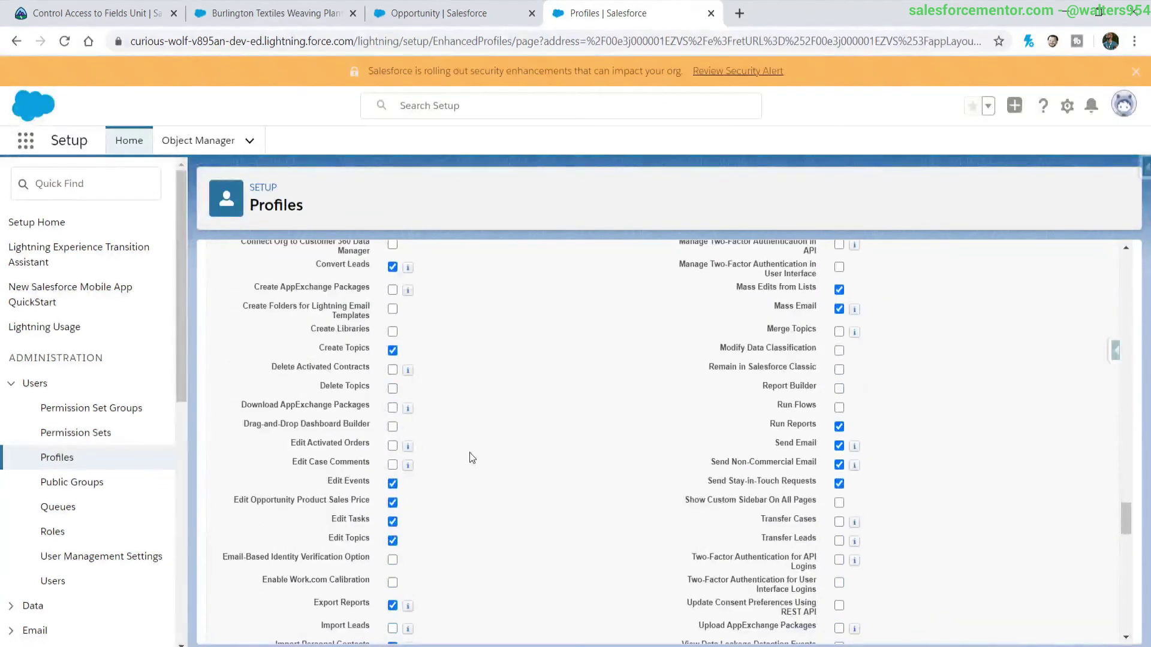
scroll(467, 449, down, 10)
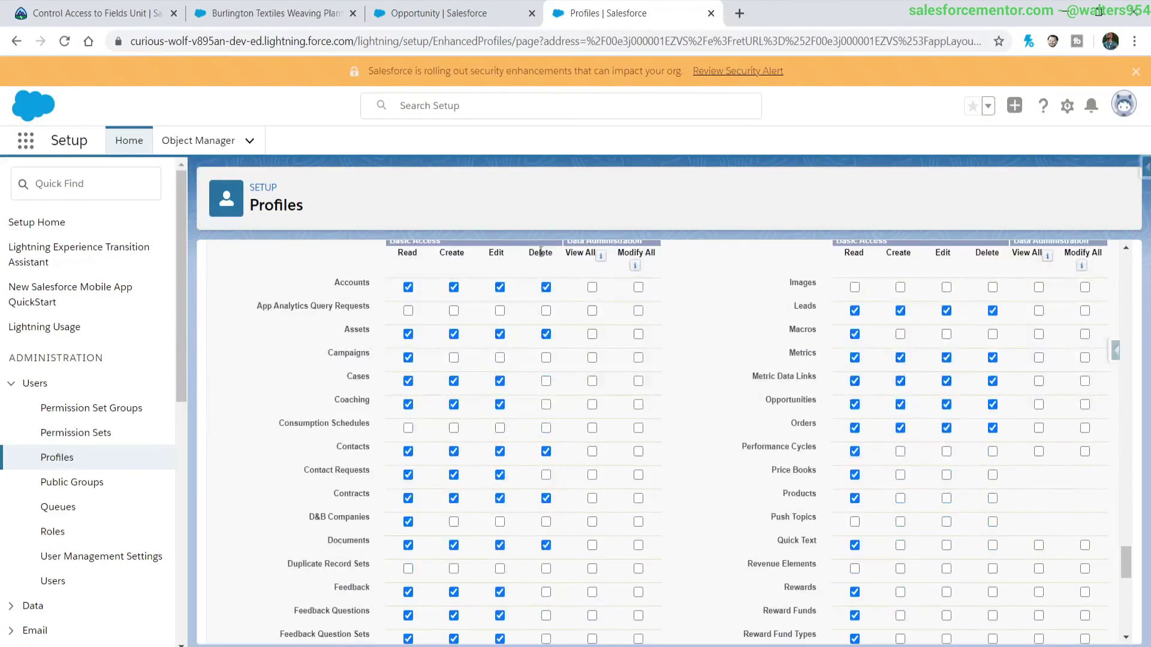
scroll(551, 359, down, 3)
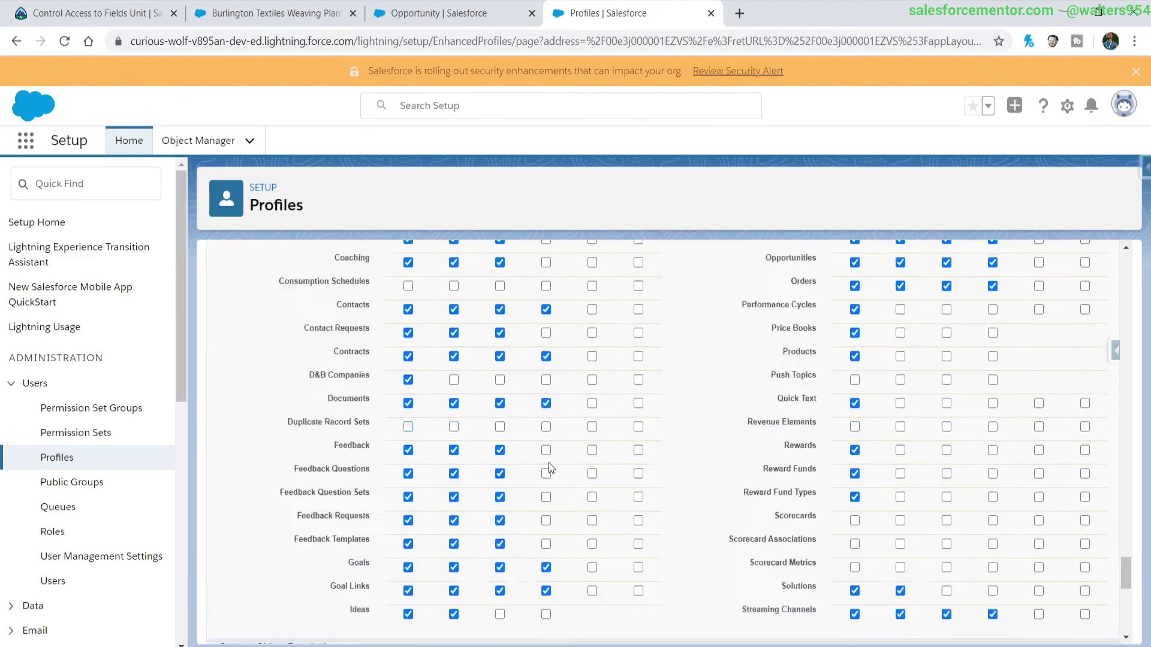
scroll(548, 420, up, 1)
click(546, 372)
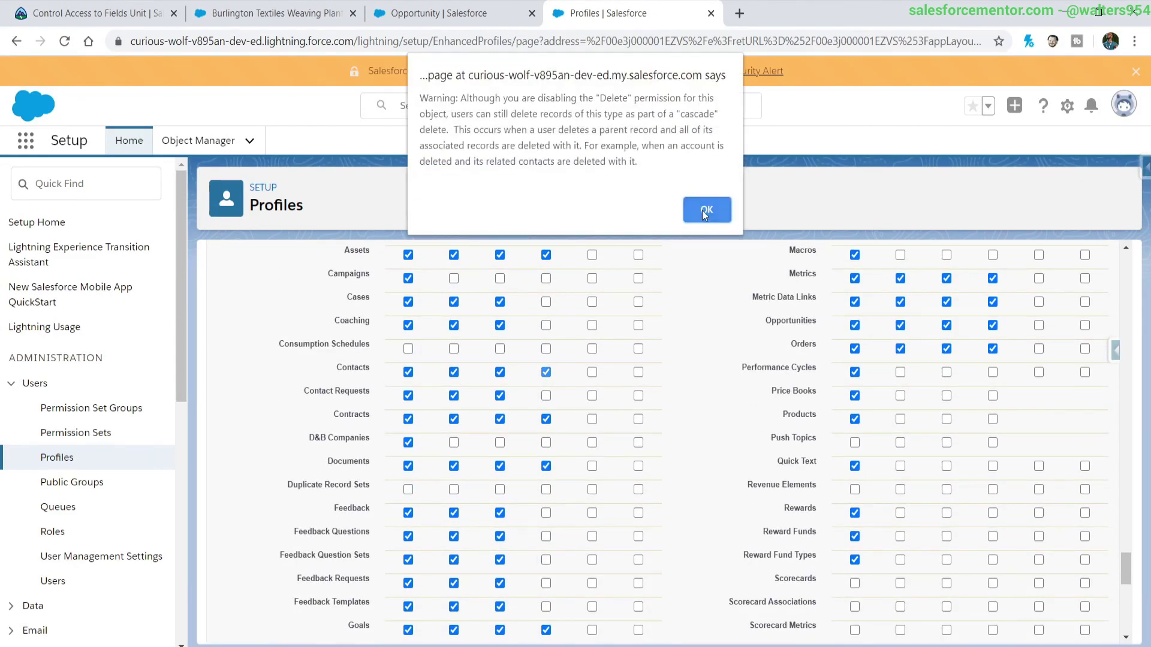
click(706, 209)
scroll(732, 401, down, 6)
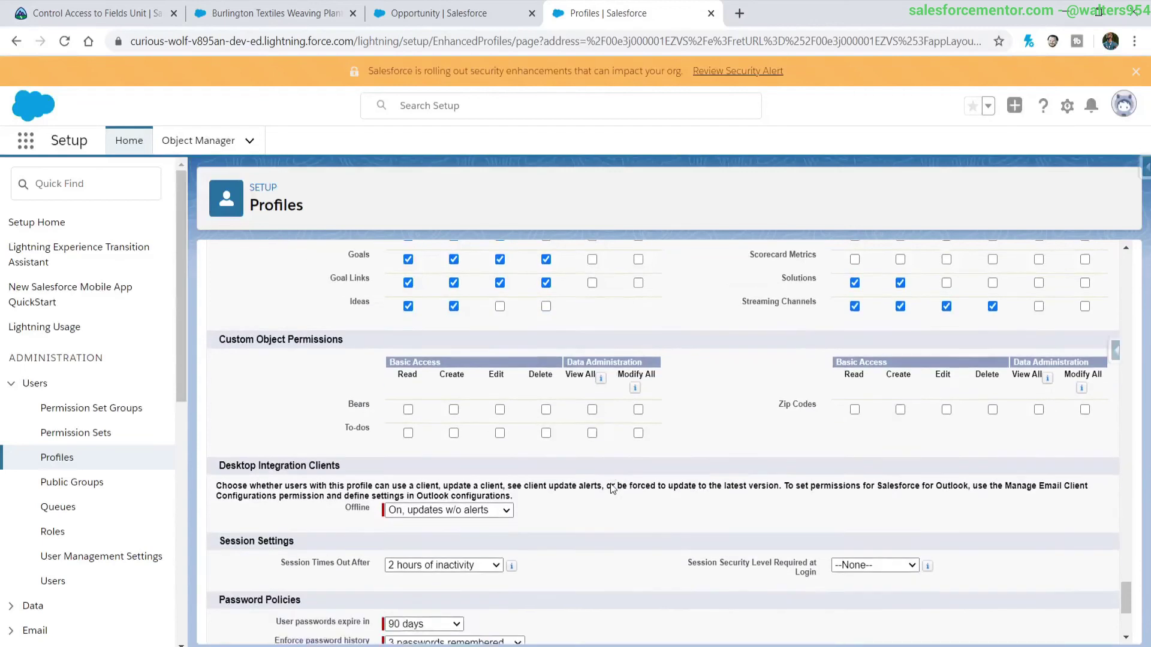
scroll(612, 490, down, 5)
click(500, 623)
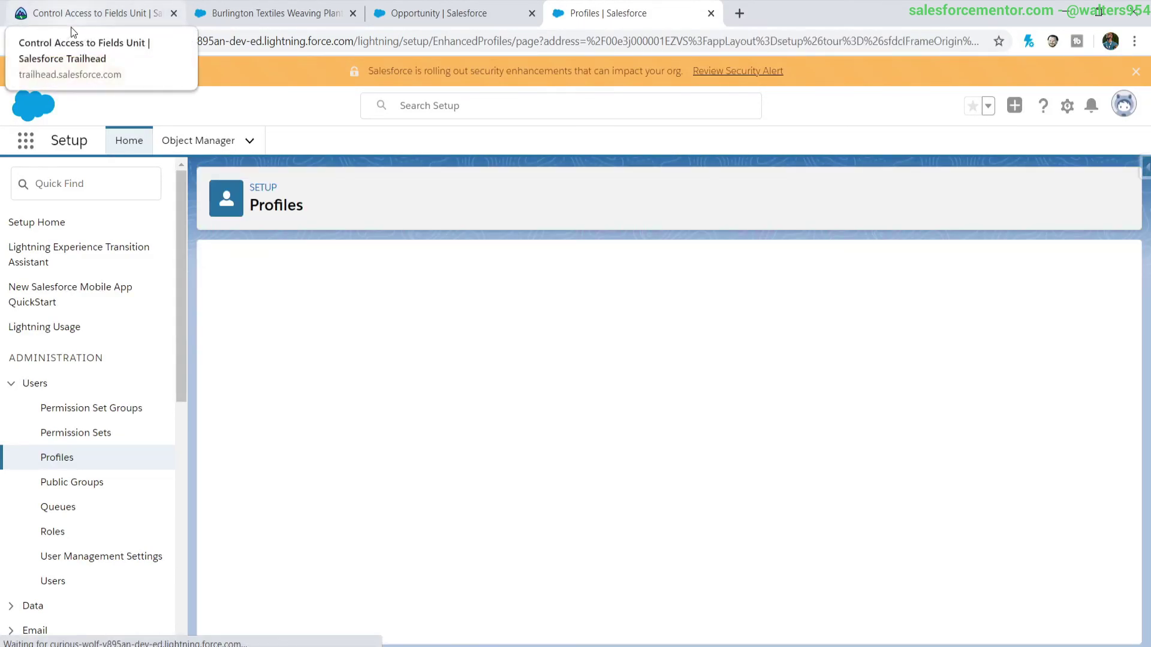
Re-run Check Challenge to Earn 500 Points on the Trailhead Control Access to Fields page
click(127, 20)
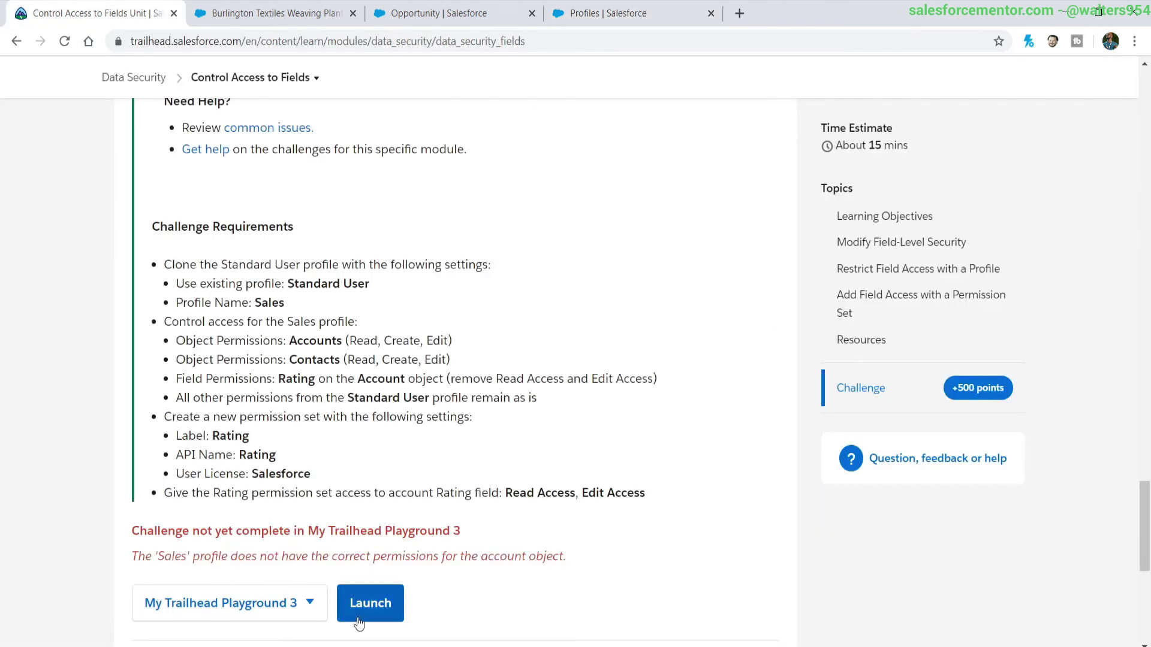
scroll(245, 542, down, 3)
click(246, 536)
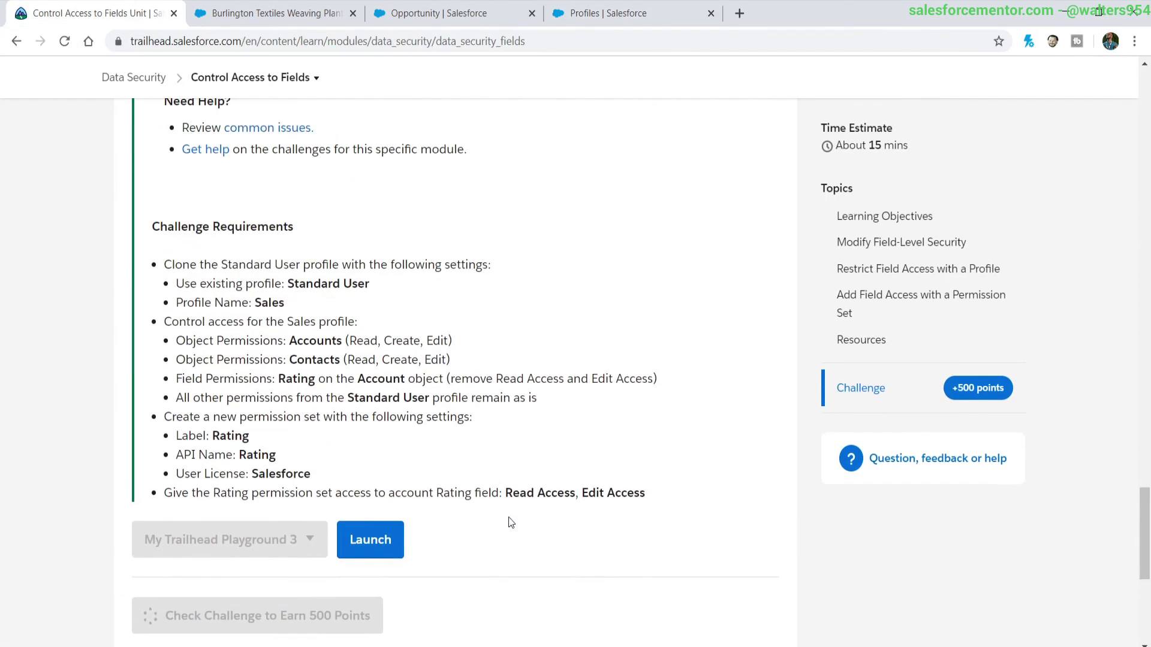